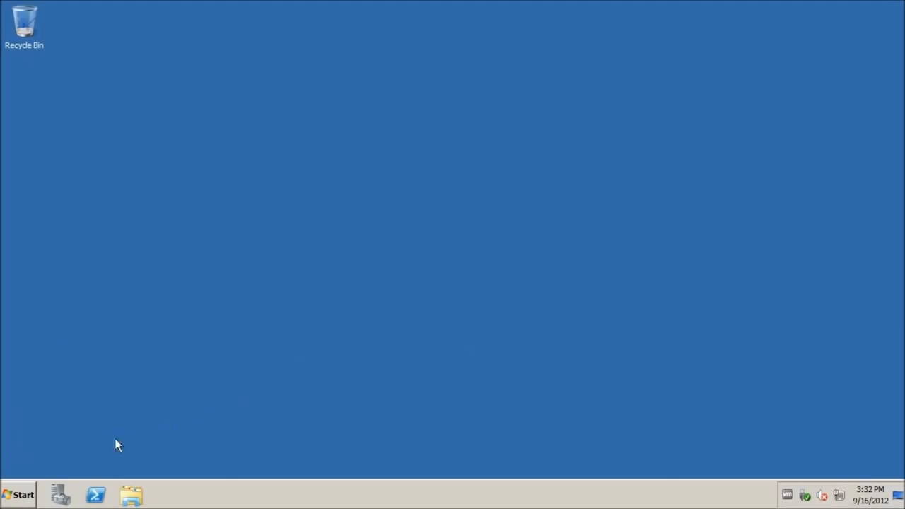
# Open the System properties page from the Start menu's Computer entry
pyautogui.click(17, 501)
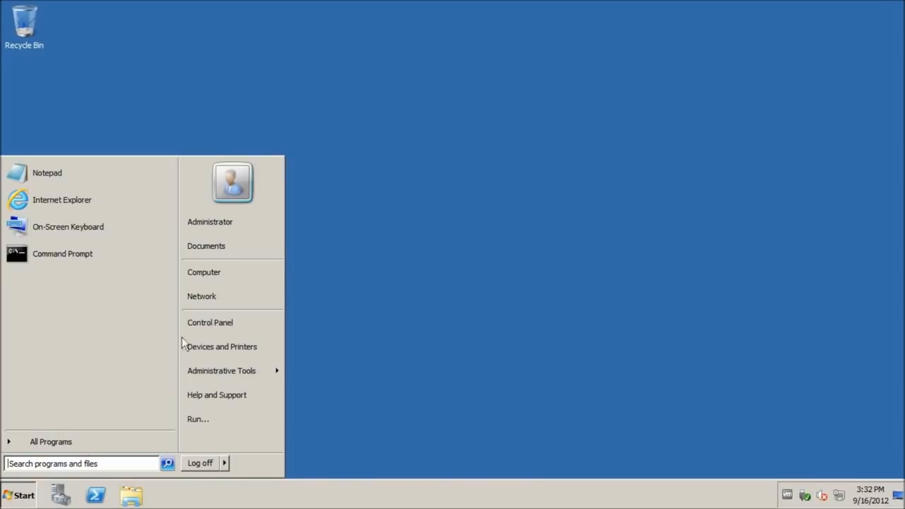
pyautogui.click(409, 323)
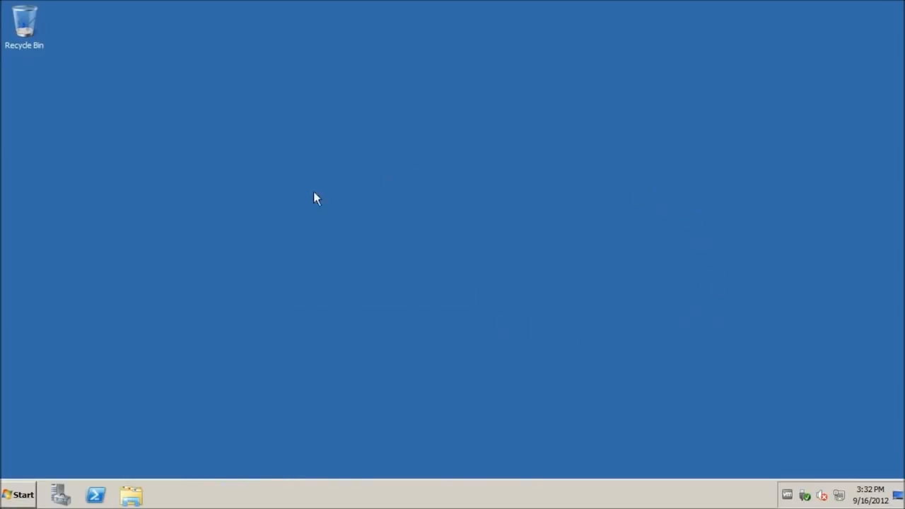
pyautogui.click(18, 495)
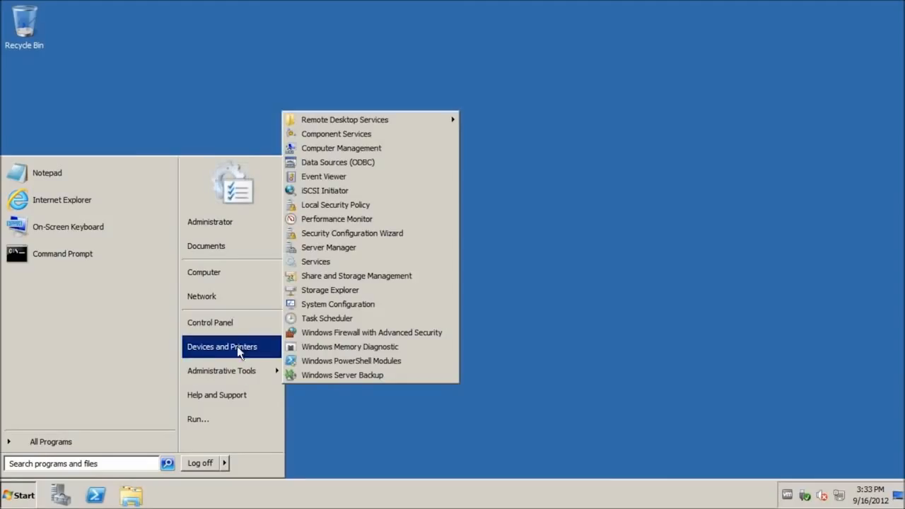
pyautogui.rightClick(224, 280)
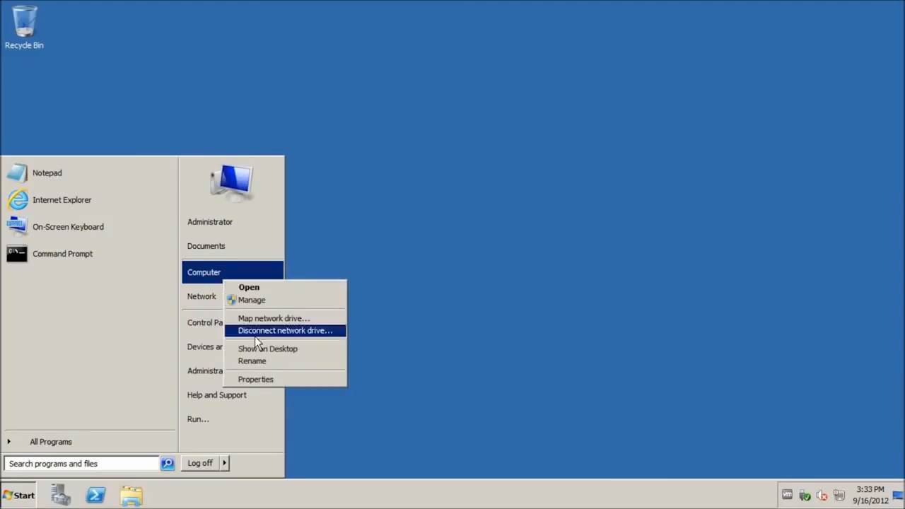
pyautogui.click(248, 381)
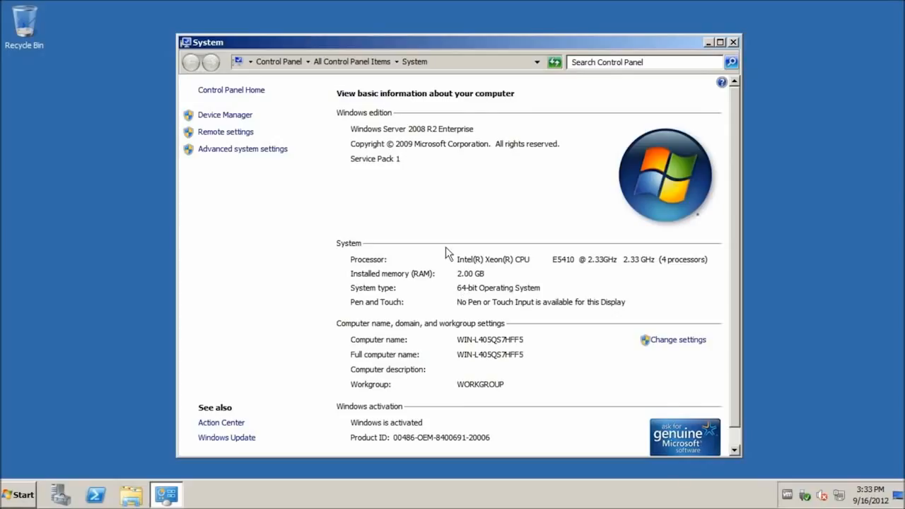
# Rename the computer from WIN-L405QS7HFF5 to 'exchange' and set domain sandbox.itsupportme.com
pyautogui.click(679, 340)
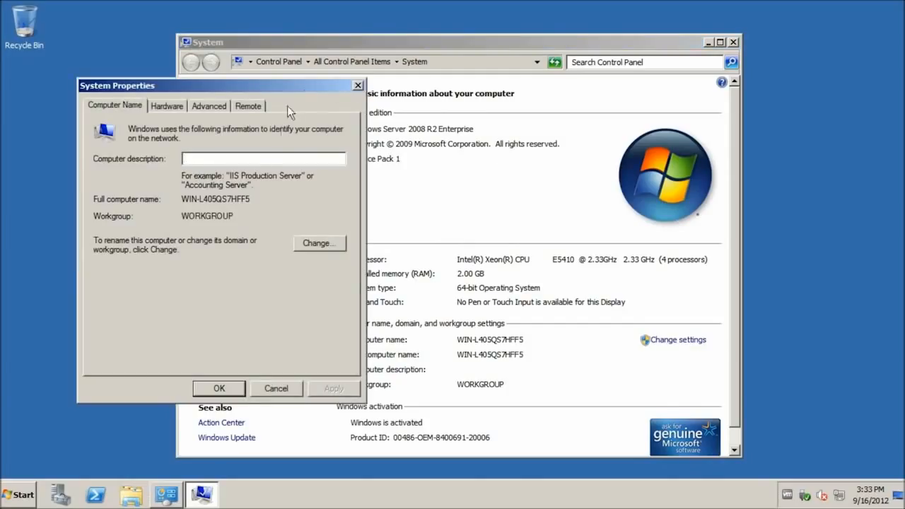
pyautogui.click(322, 245)
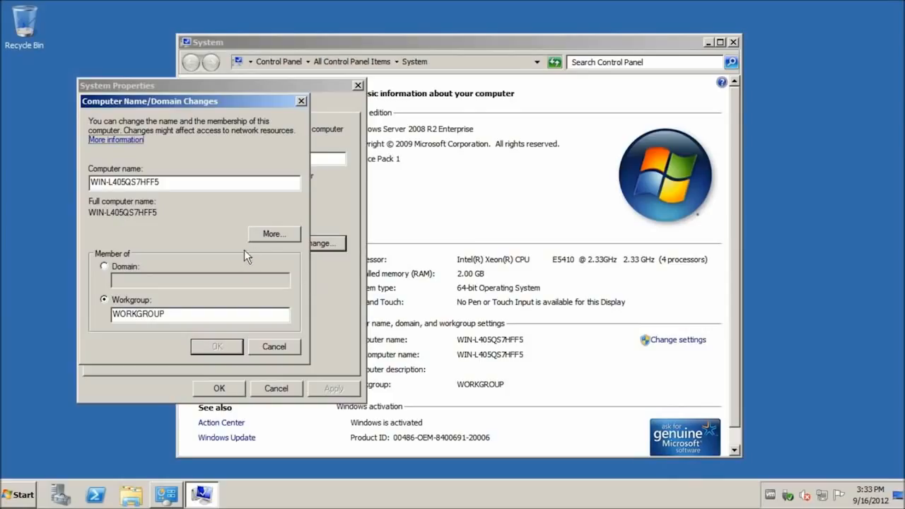
pyautogui.doubleClick(201, 184)
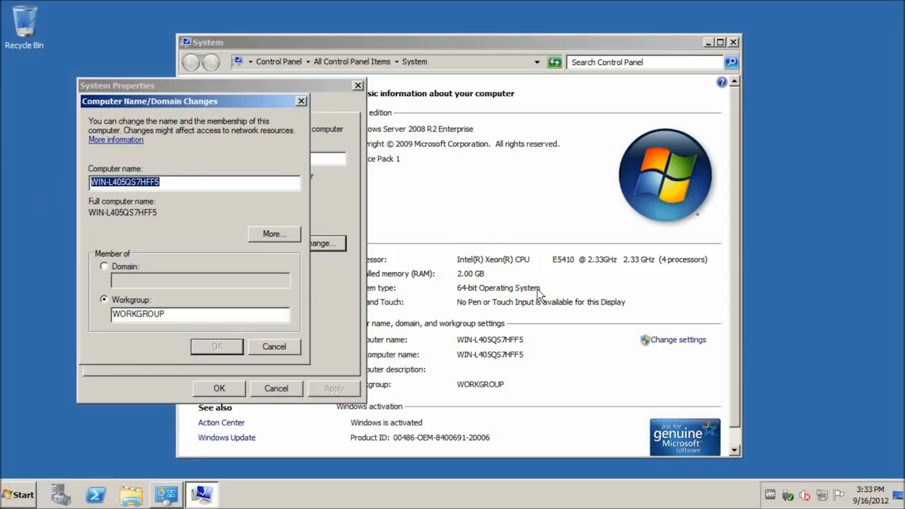
pyautogui.press('BackSpace')
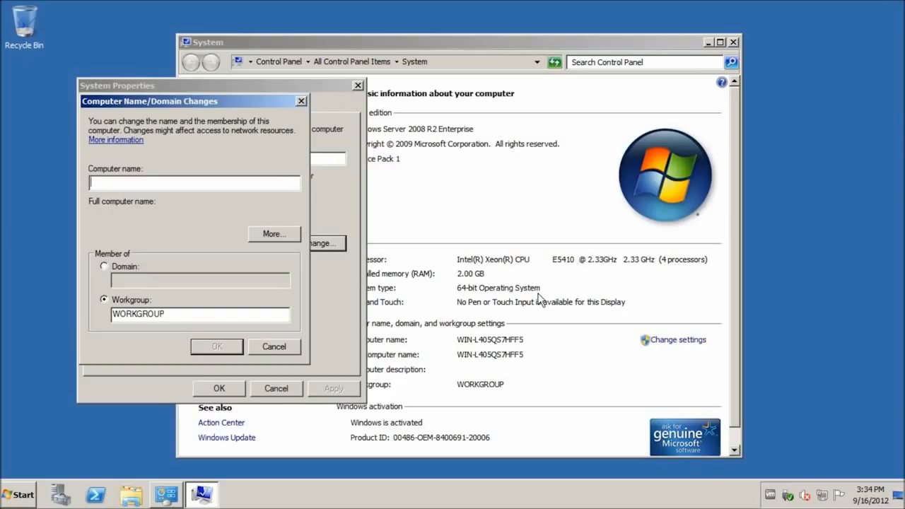
pyautogui.write('exchange')
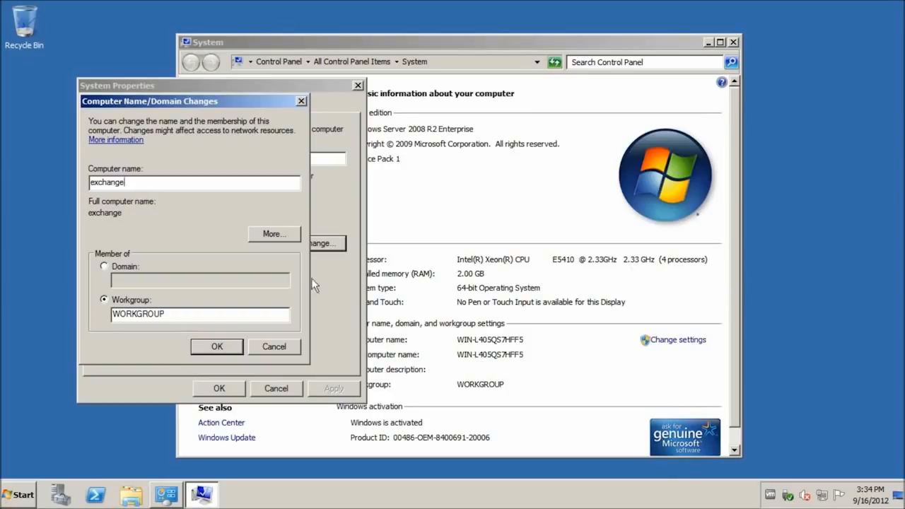
pyautogui.click(128, 270)
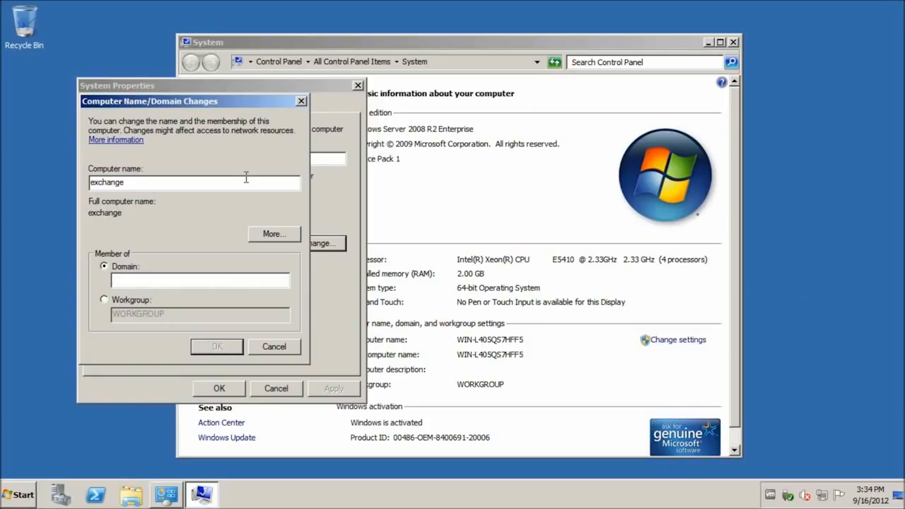
pyautogui.write('sandbox.itsupportme.com')
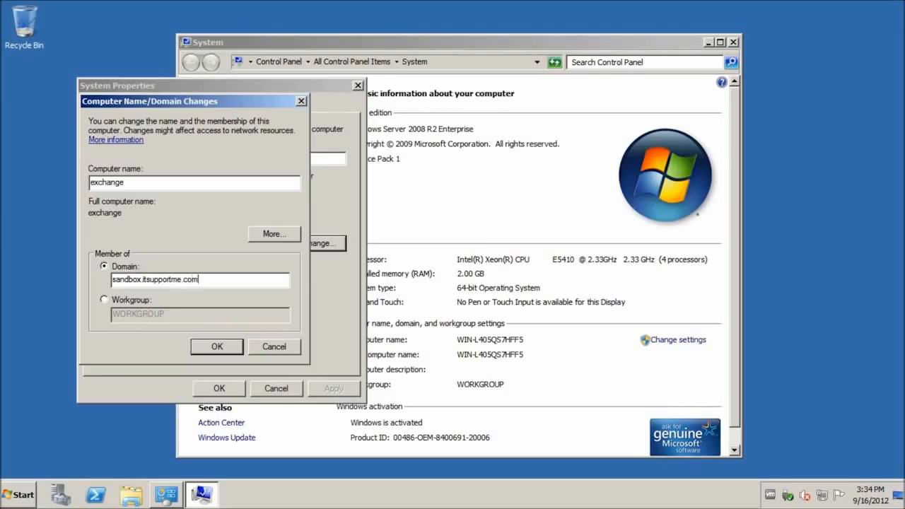
pyautogui.click(227, 351)
# Authorize the domain join with the Administrator account and password, then acknowledge the welcome message
pyautogui.write('Administrator')
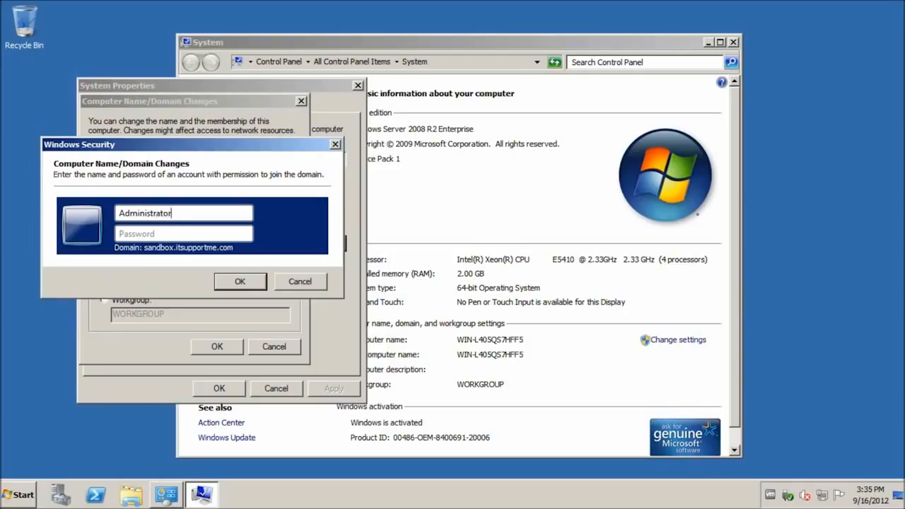
pyautogui.press('Tab')
pyautogui.write('**********')
pyautogui.press('Return')
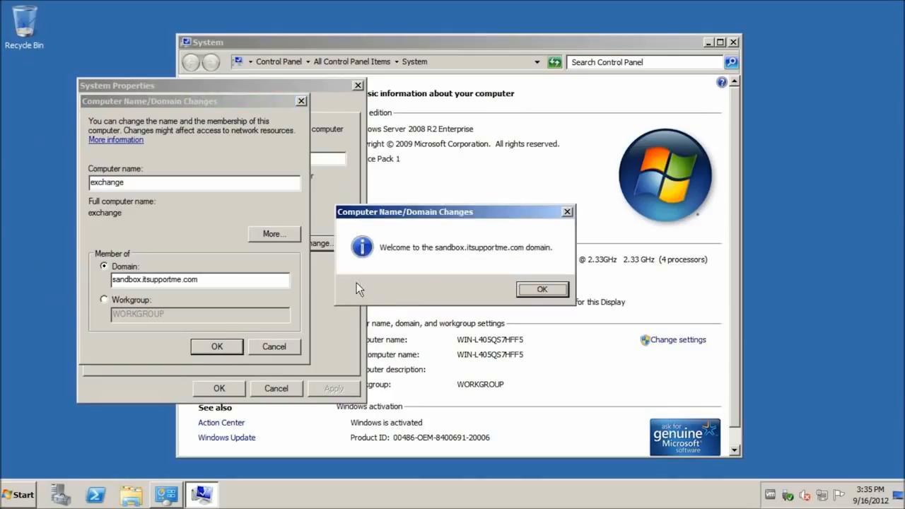
pyautogui.click(528, 291)
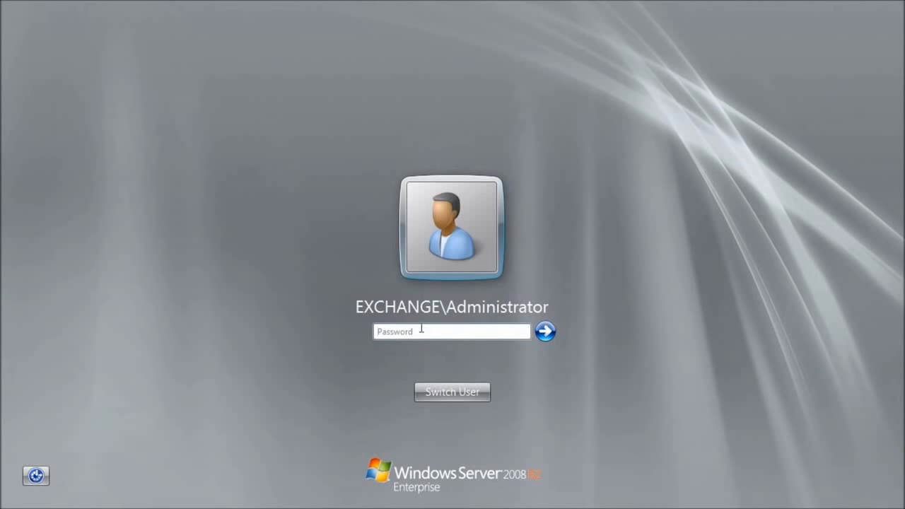
# Sign in as Other User with Sandbox\Administrator and the account password
pyautogui.click(440, 391)
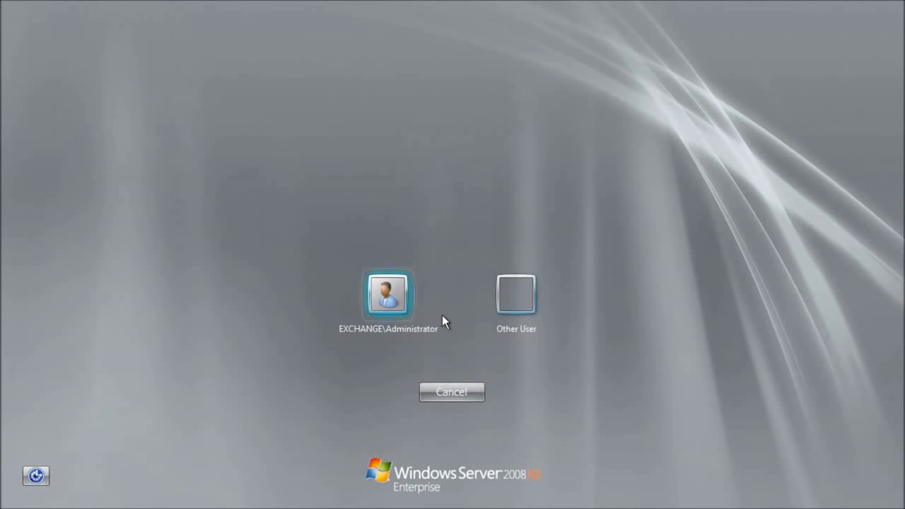
pyautogui.click(529, 294)
pyautogui.click(502, 287)
pyautogui.write('Administrator')
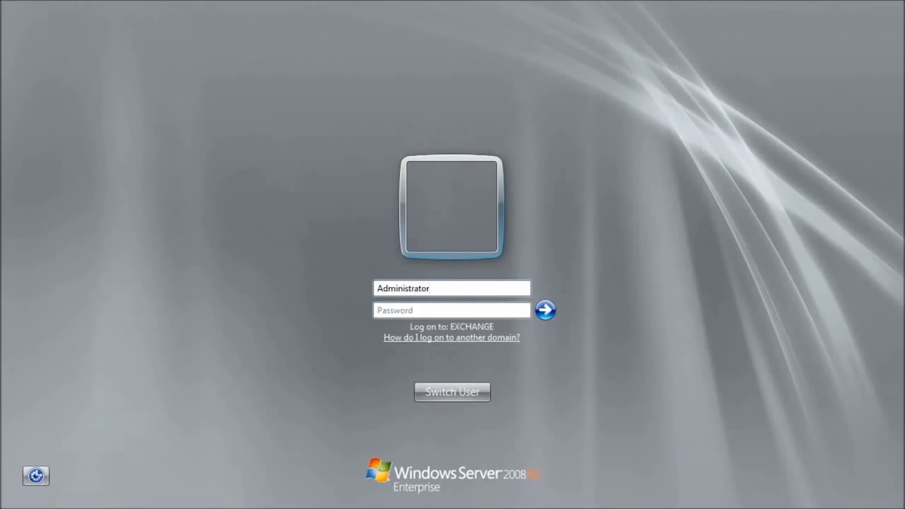
pyautogui.press('Home')
pyautogui.write('Sandbox\\')
pyautogui.press('Tab')
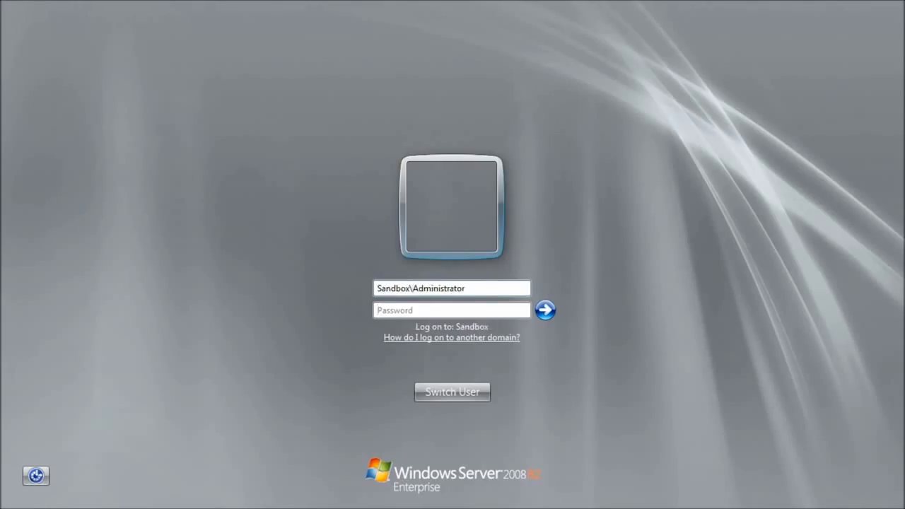
pyautogui.write('•••')
pyautogui.press('BackSpace')
pyautogui.press('BackSpace')
pyautogui.write('•••••••••••')
pyautogui.press('Return')
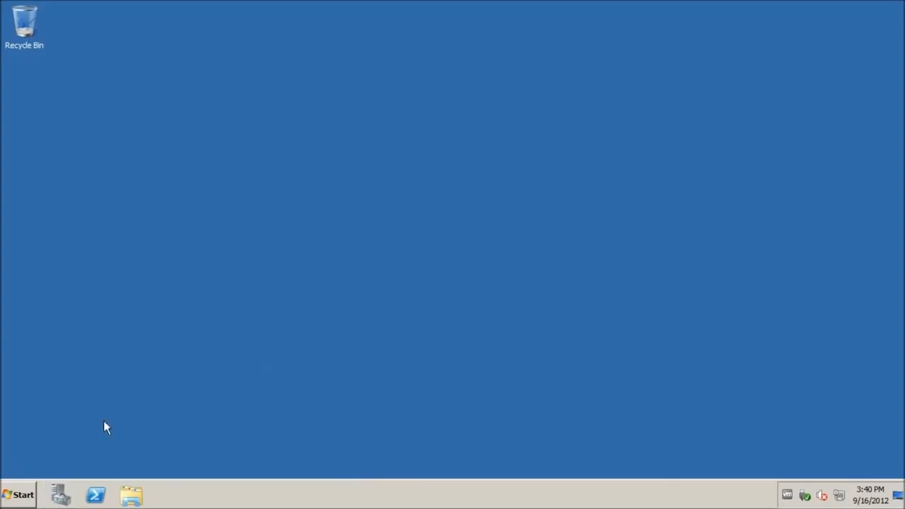
# Launch Server Manager, refresh Features to show the renamed server, and start Add Features
pyautogui.rightClick(61, 496)
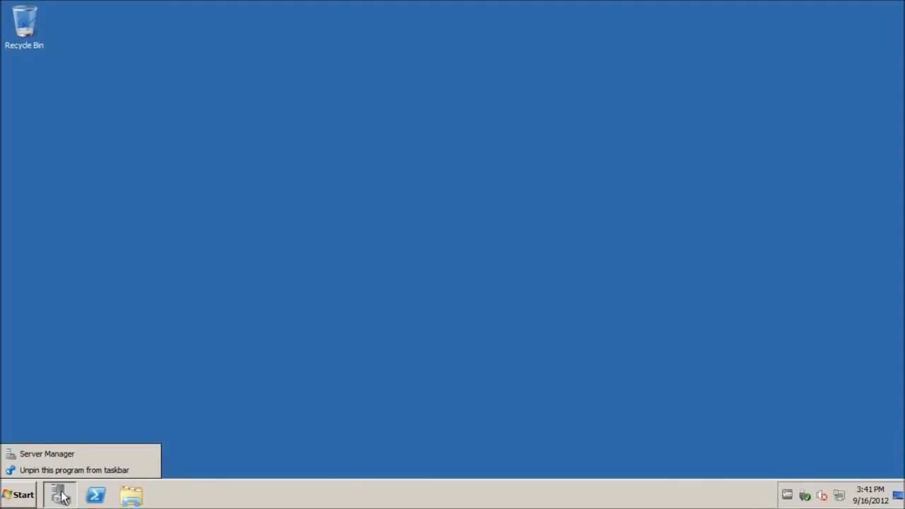
pyautogui.click(61, 496)
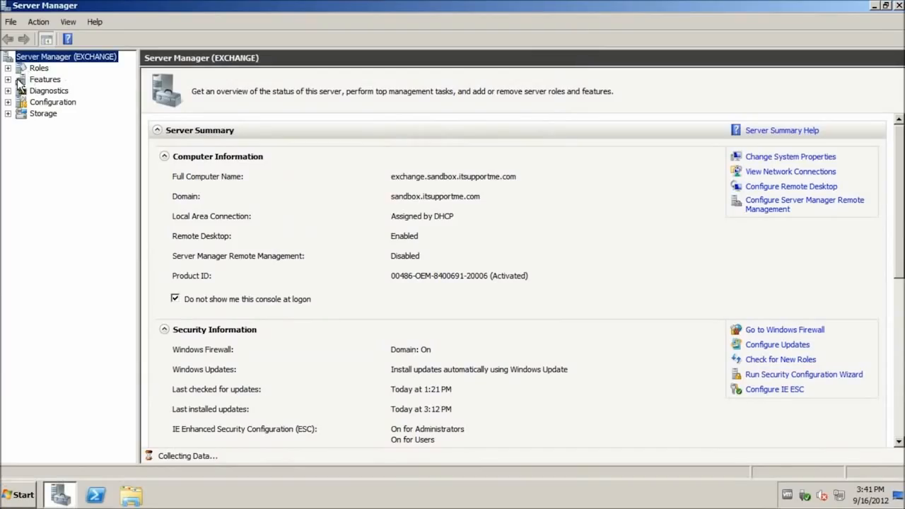
pyautogui.click(7, 80)
pyautogui.rightClick(32, 79)
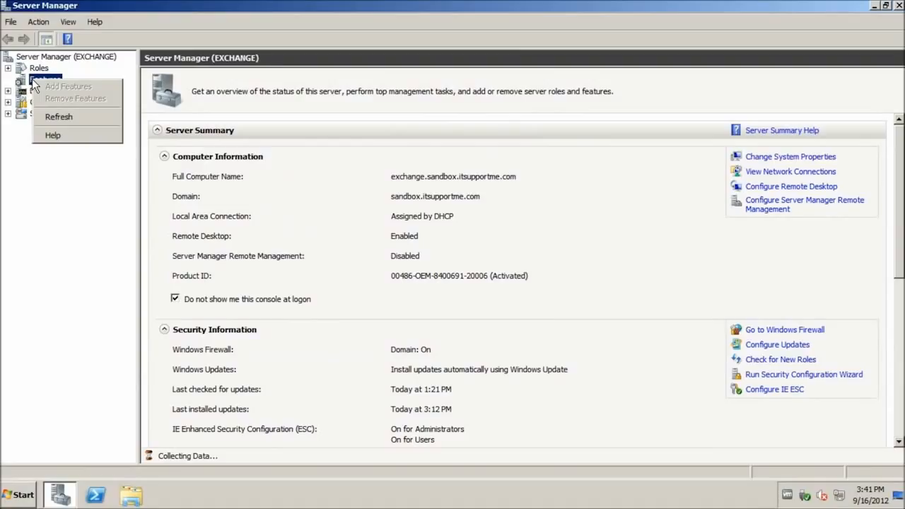
pyautogui.rightClick(23, 83)
pyautogui.click(49, 116)
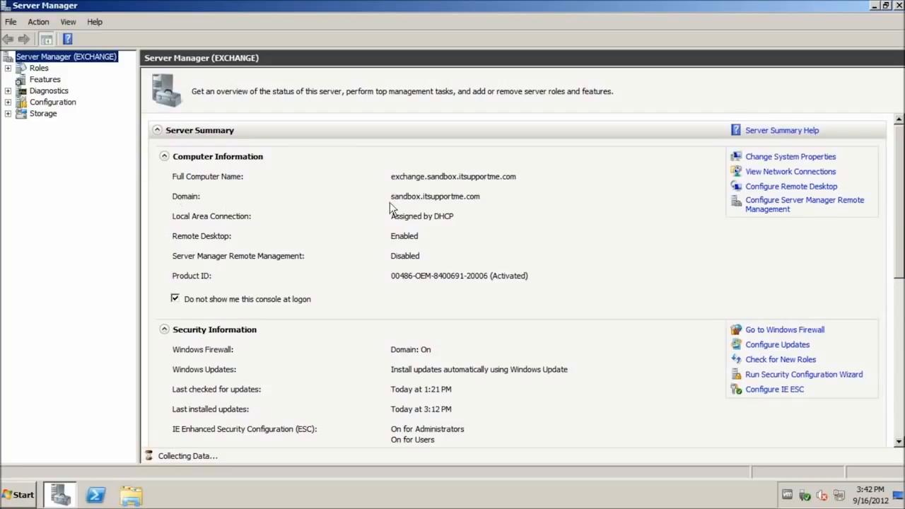
pyautogui.rightClick(43, 81)
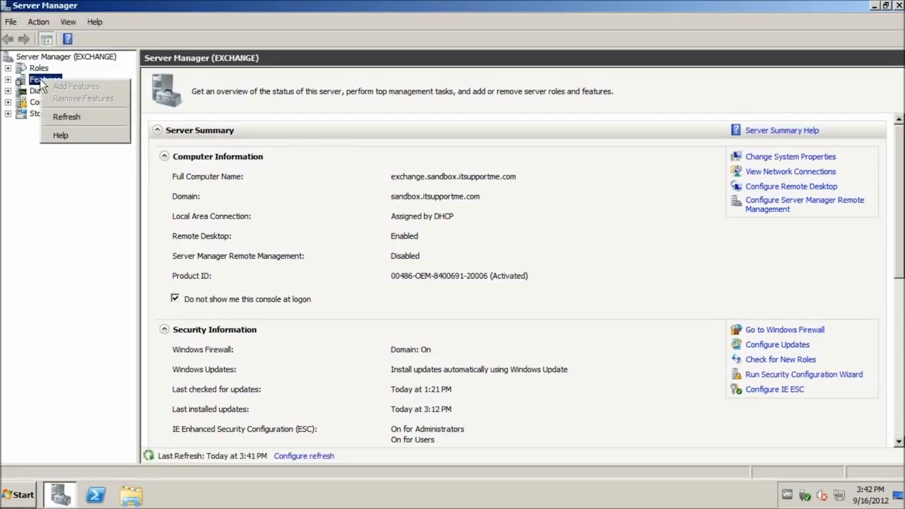
pyautogui.rightClick(32, 80)
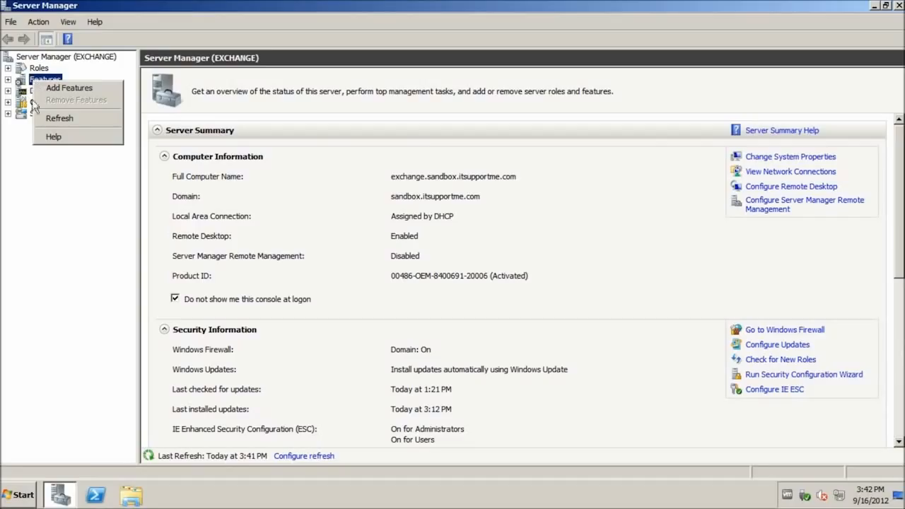
pyautogui.click(70, 87)
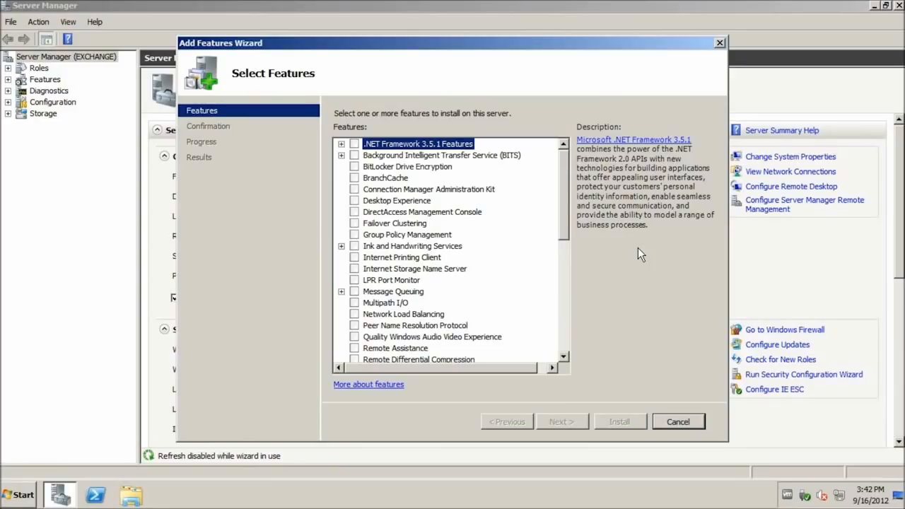
# Select .NET Framework 3.5.1 and RPC over HTTP Proxy, accepting the required Web Server (IIS) components
pyautogui.click(359, 143)
pyautogui.press('Escape')
pyautogui.click(341, 143)
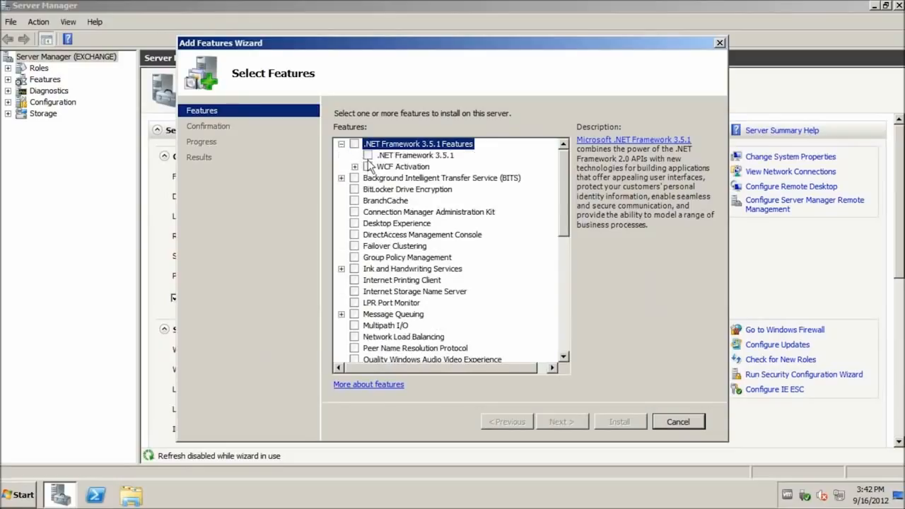
pyautogui.click(368, 155)
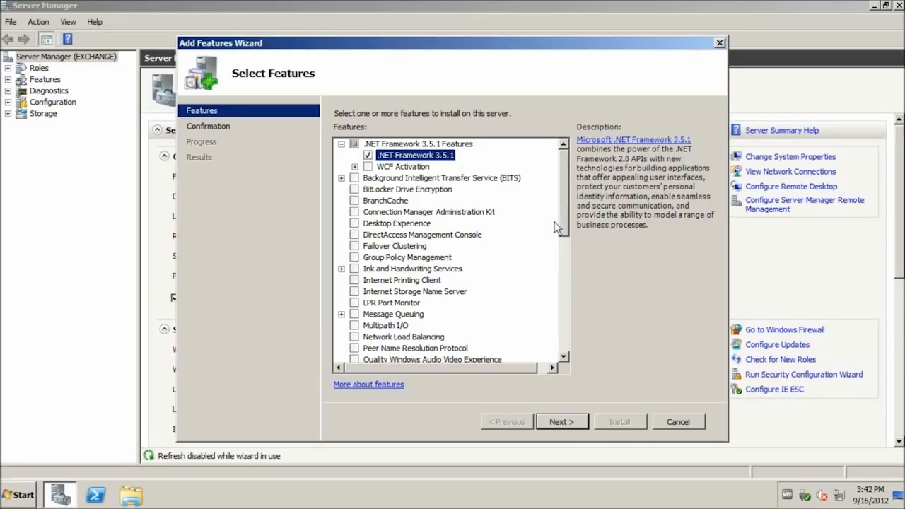
pyautogui.moveTo(570, 205); pyautogui.dragTo(564, 240)
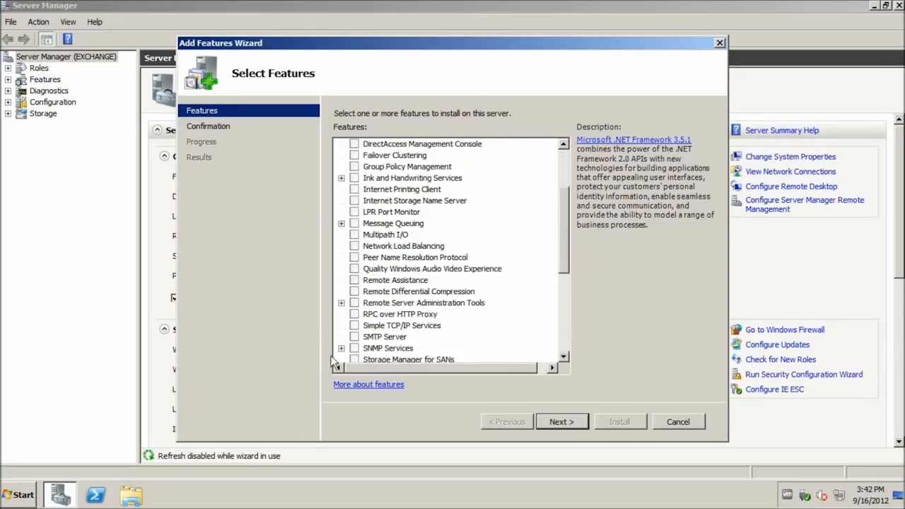
pyautogui.click(360, 314)
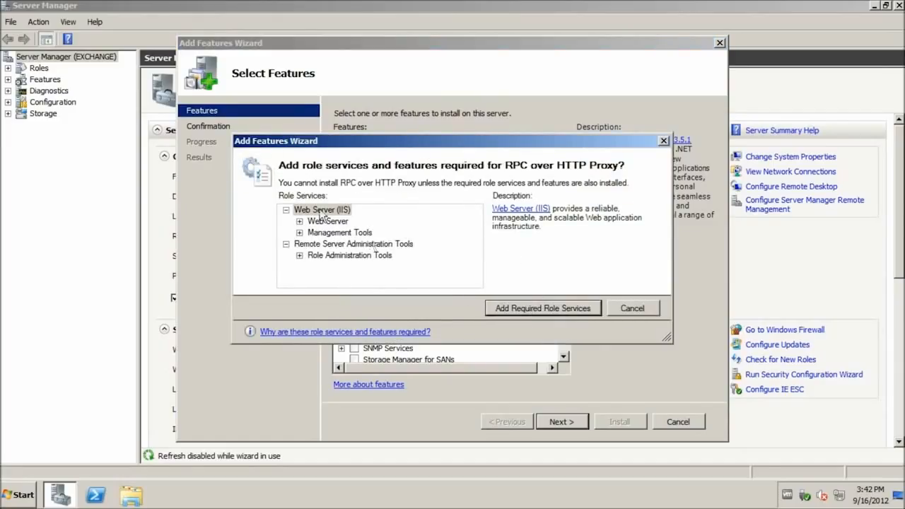
pyautogui.click(549, 308)
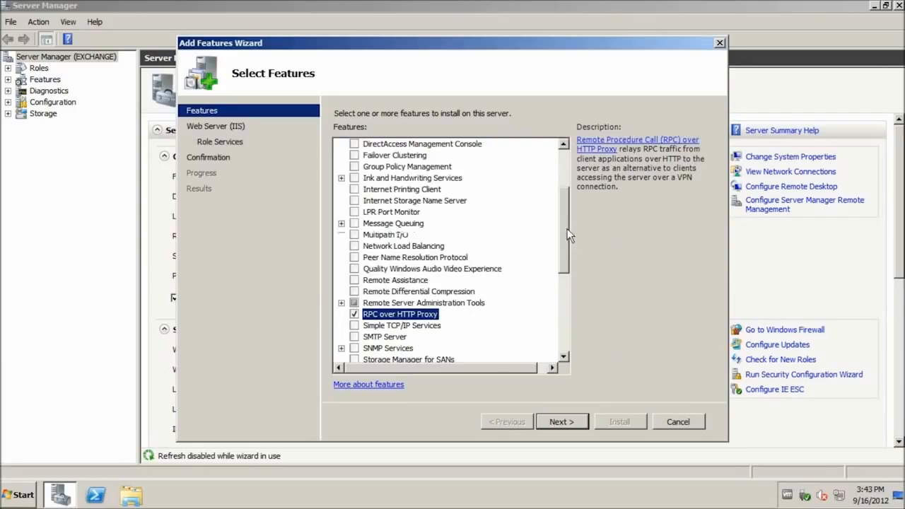
# Add WCF HTTP Activation along with its required services
pyautogui.scroll(3, 567, 228)
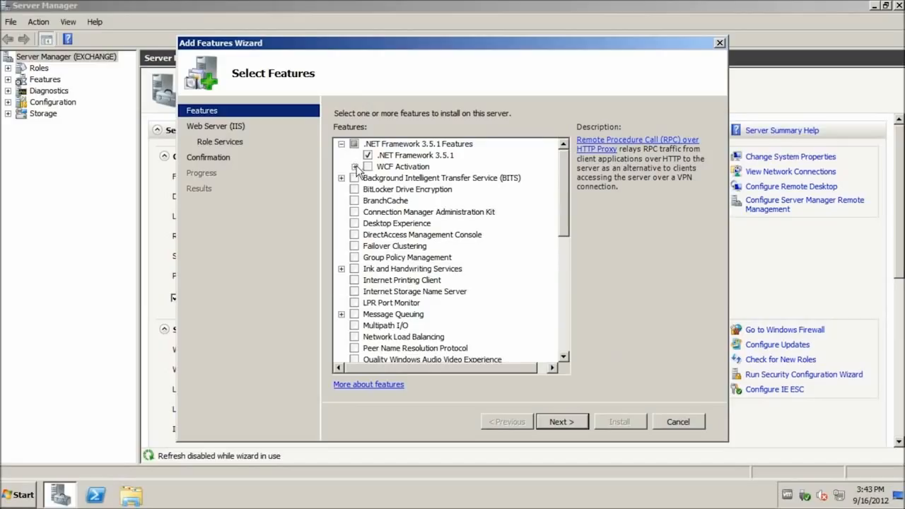
pyautogui.click(355, 166)
pyautogui.click(382, 177)
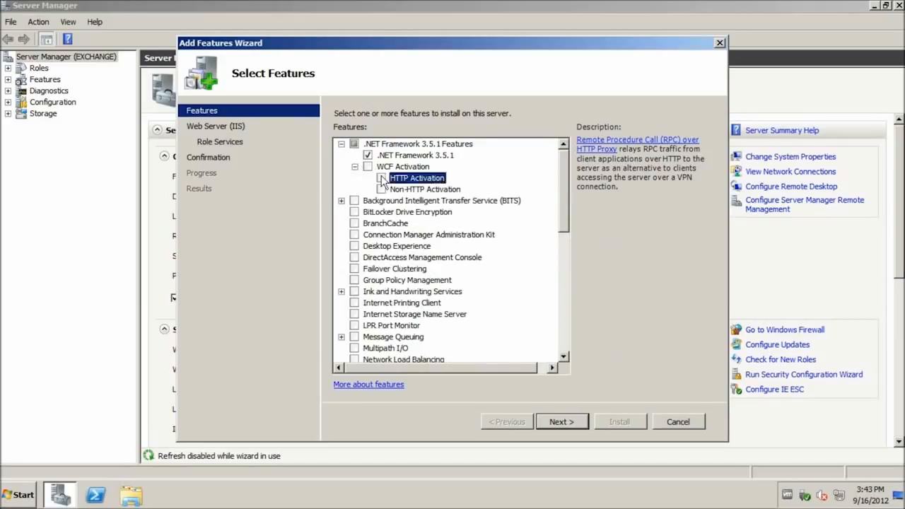
pyautogui.click(523, 311)
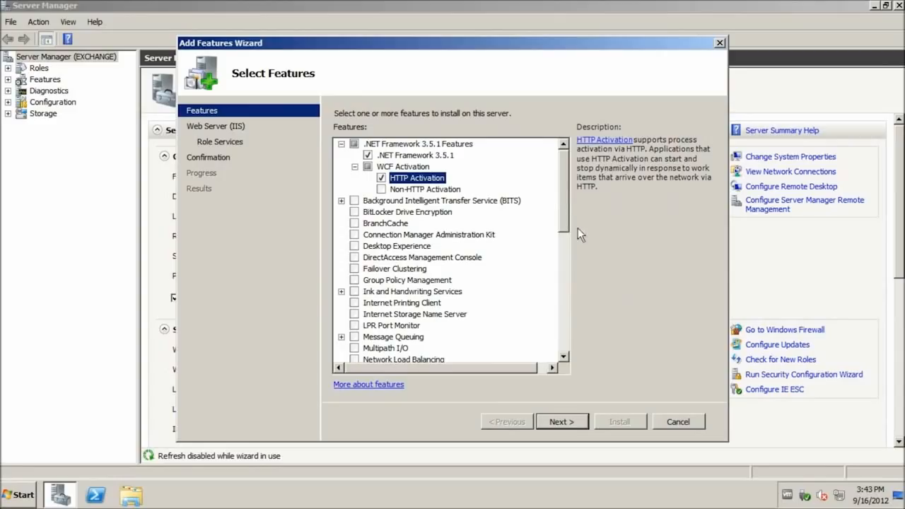
# Select AD DS Snap-Ins and Command-Line Tools under Remote Server Administration Tools and continue
pyautogui.moveTo(560, 215); pyautogui.dragTo(552, 306)
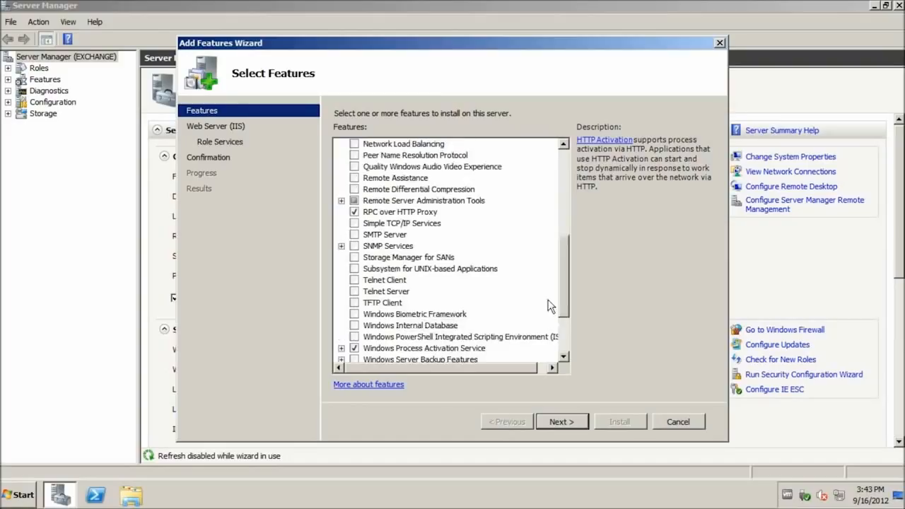
pyautogui.click(342, 201)
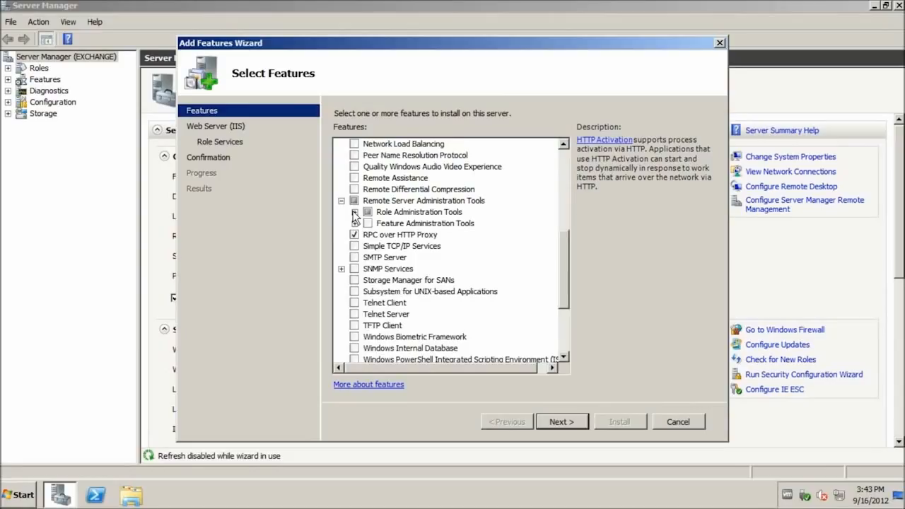
pyautogui.click(354, 212)
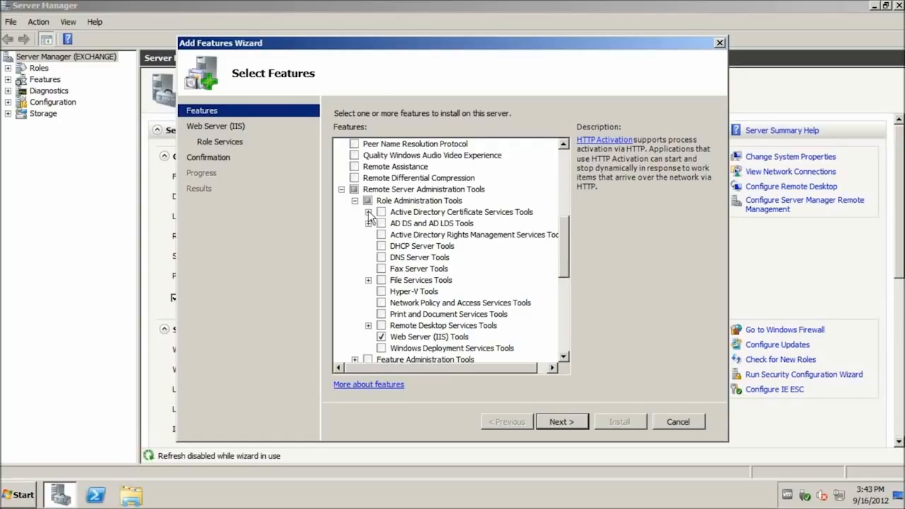
pyautogui.click(368, 213)
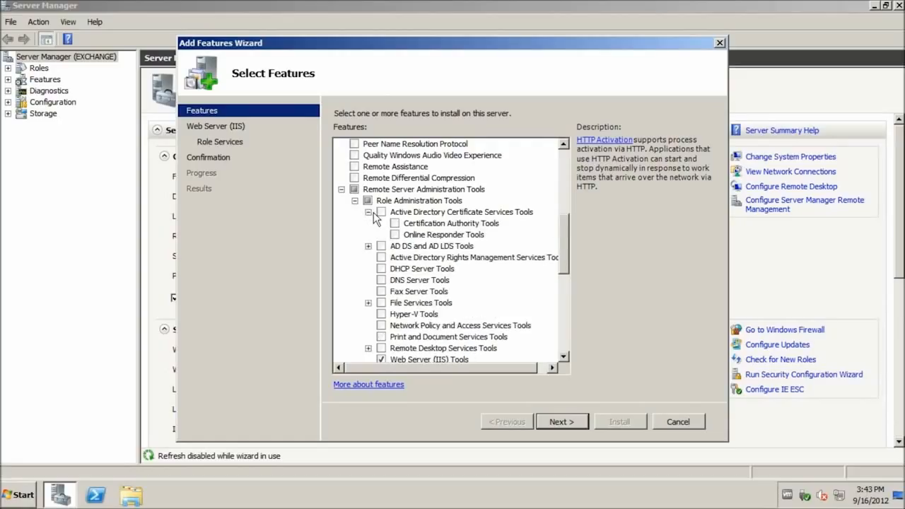
pyautogui.click(368, 212)
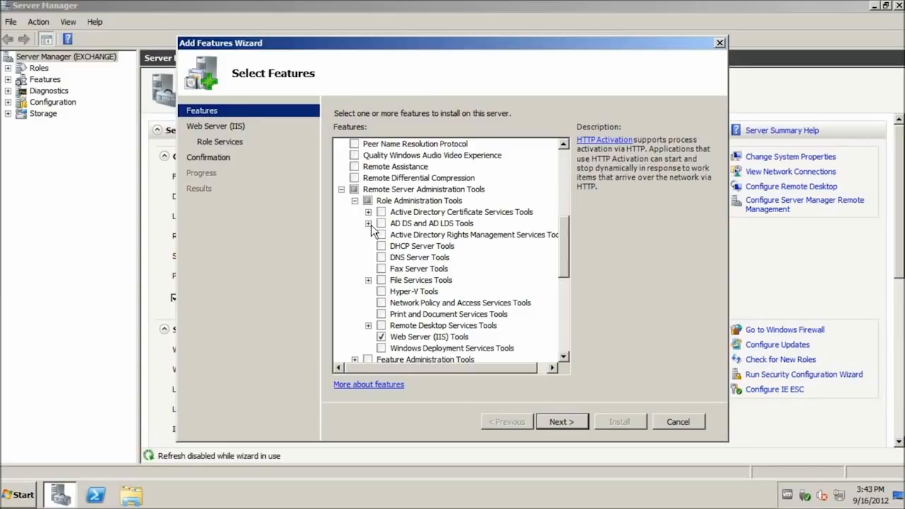
pyautogui.click(368, 224)
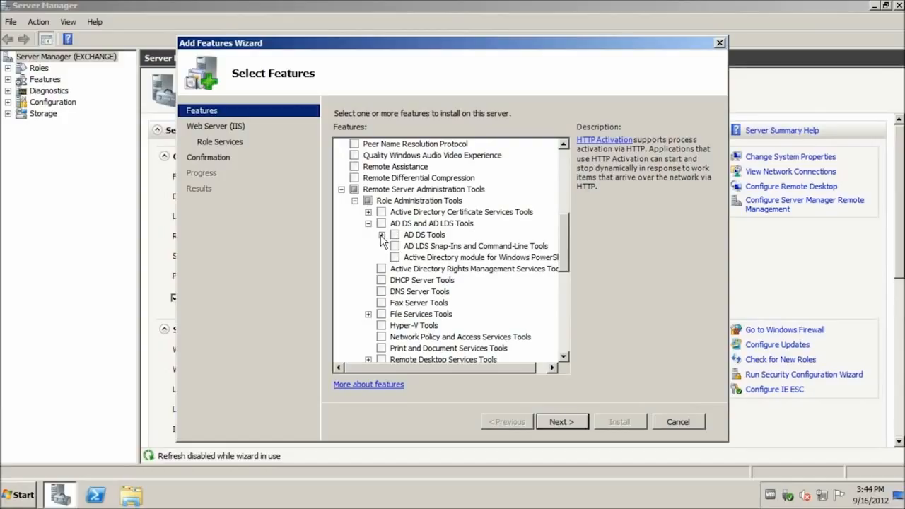
pyautogui.click(382, 234)
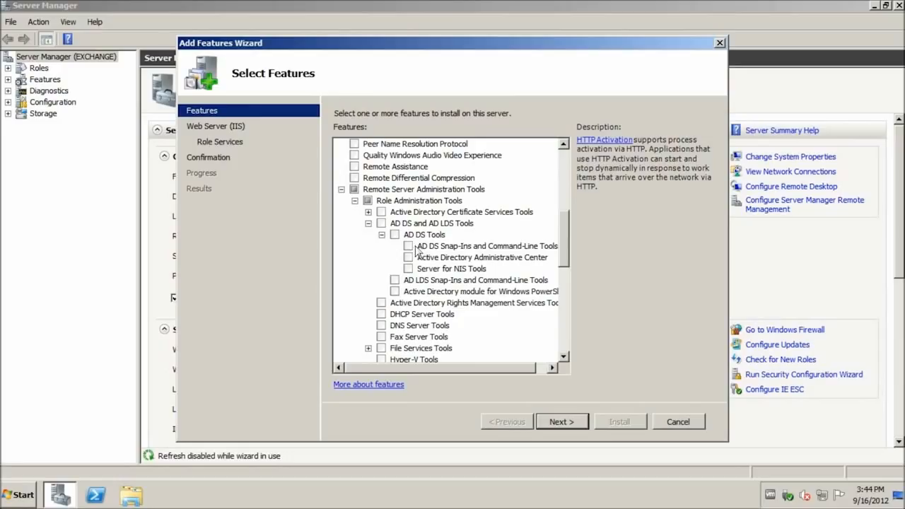
pyautogui.click(409, 246)
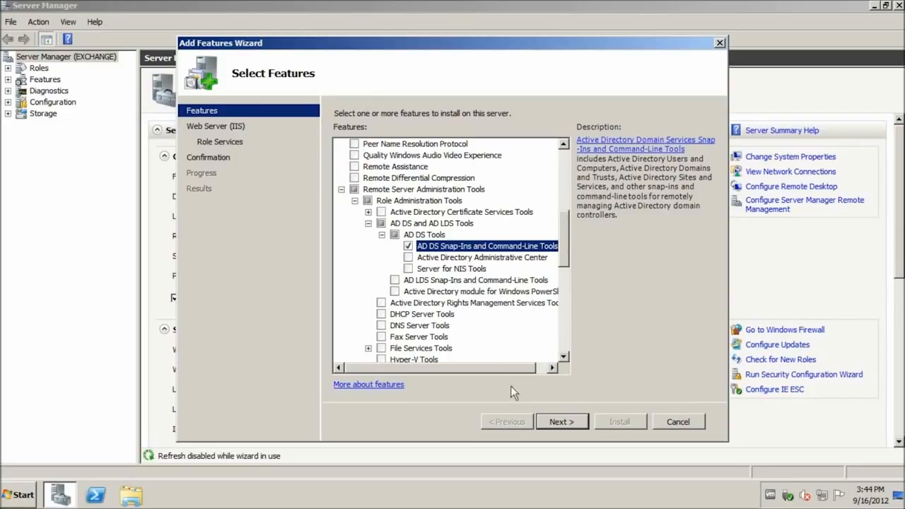
pyautogui.click(568, 422)
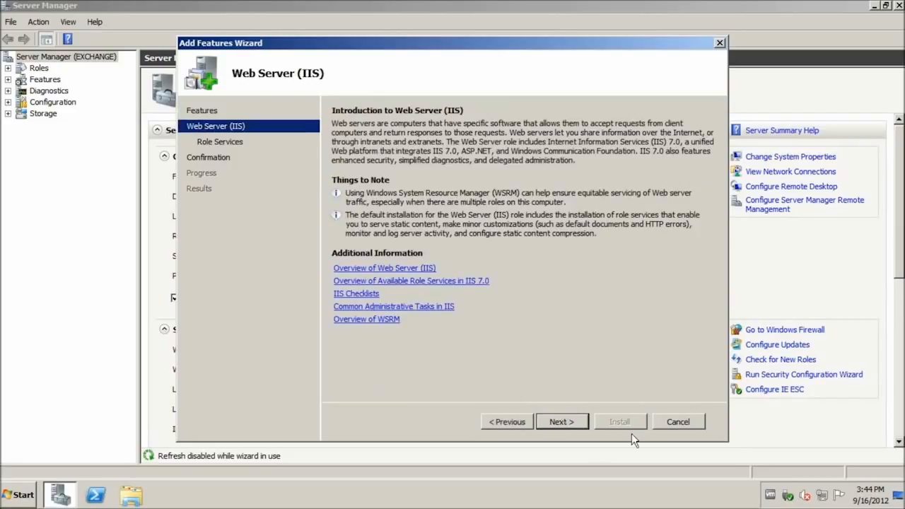
# Add the ASP.NET role service together with the services it requires
pyautogui.click(560, 425)
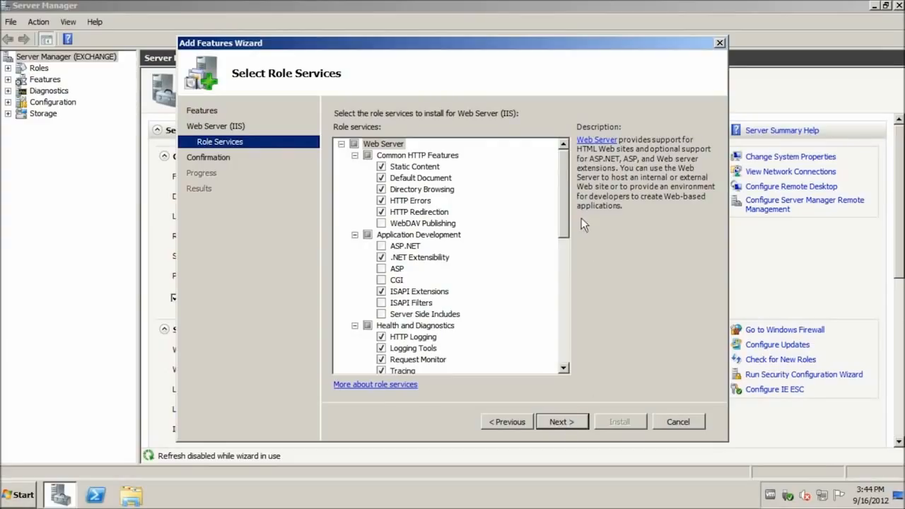
pyautogui.moveTo(564, 164); pyautogui.dragTo(564, 172)
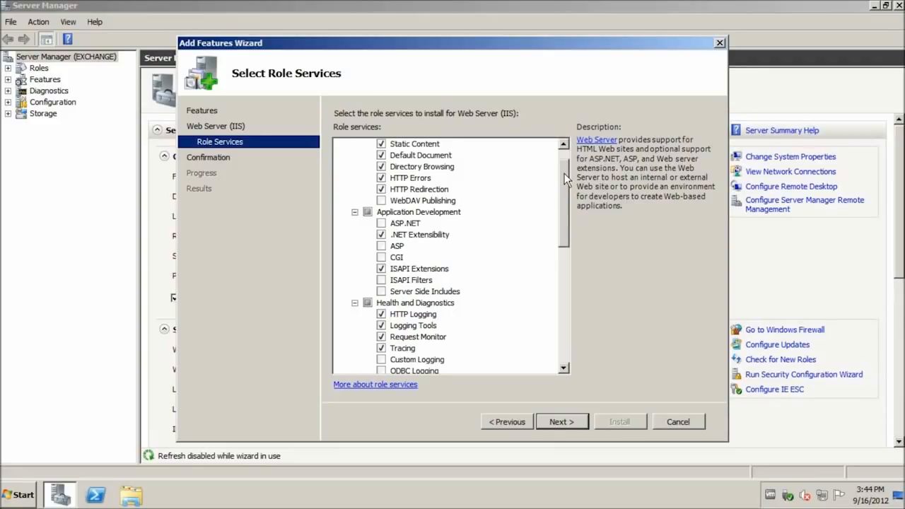
pyautogui.moveTo(565, 174); pyautogui.dragTo(564, 178)
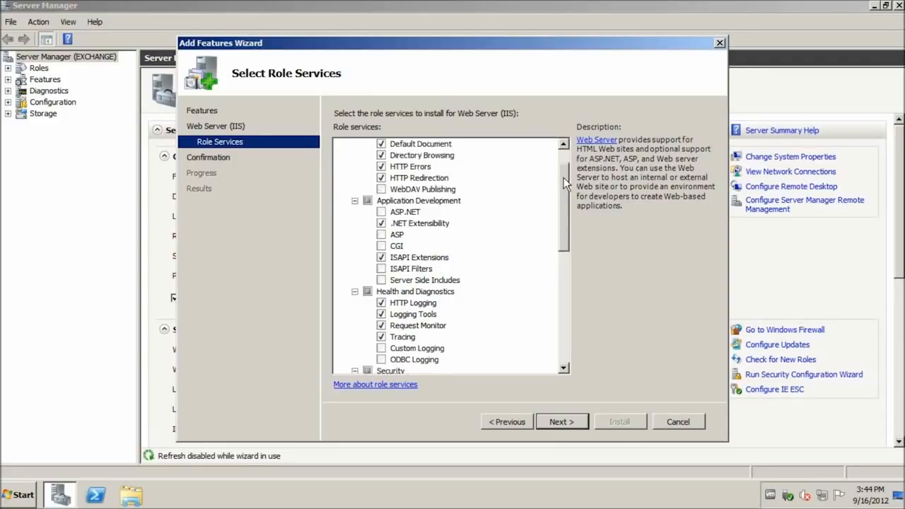
pyautogui.click(388, 212)
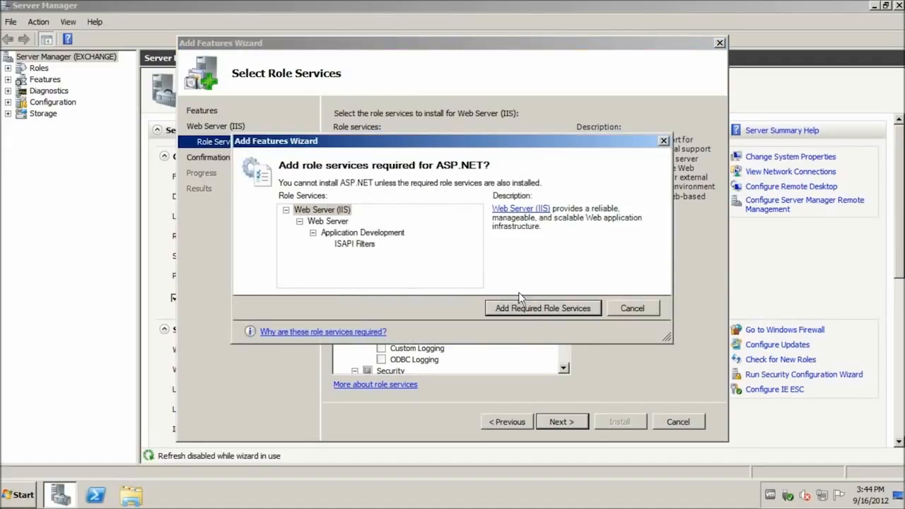
pyautogui.click(532, 310)
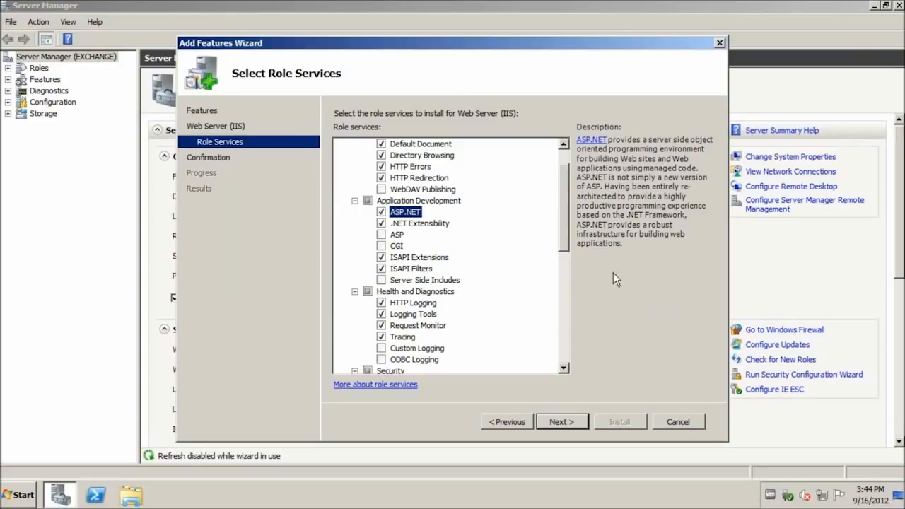
# Enable Digest Authentication and Dynamic Content Compression
pyautogui.moveTo(564, 225); pyautogui.dragTo(556, 267)
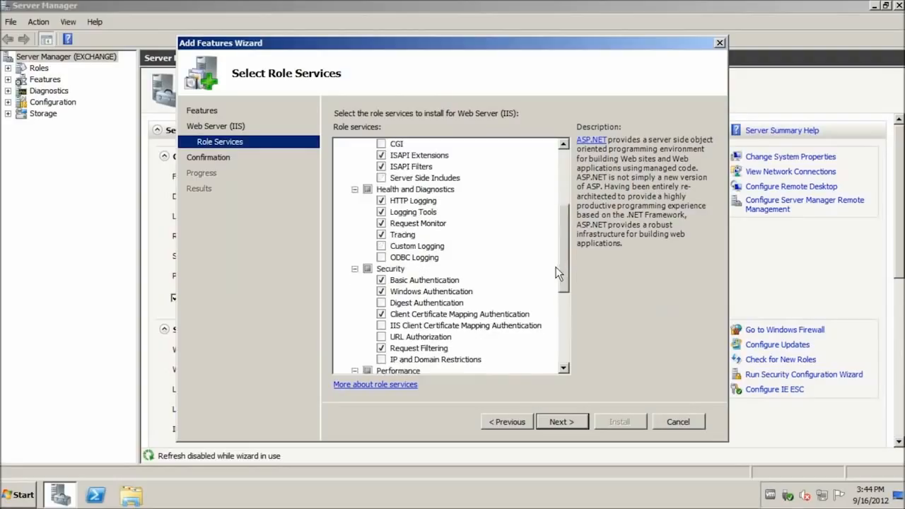
pyautogui.click(408, 292)
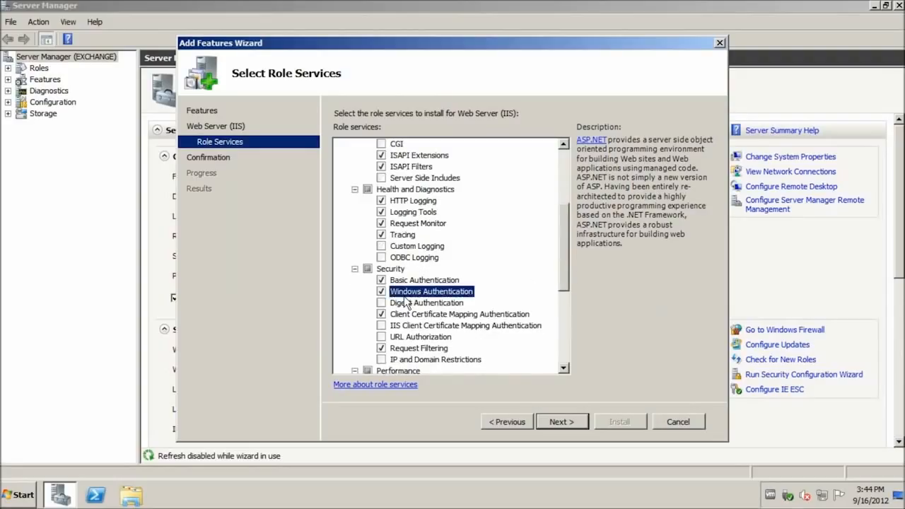
pyautogui.click(393, 304)
pyautogui.click(381, 303)
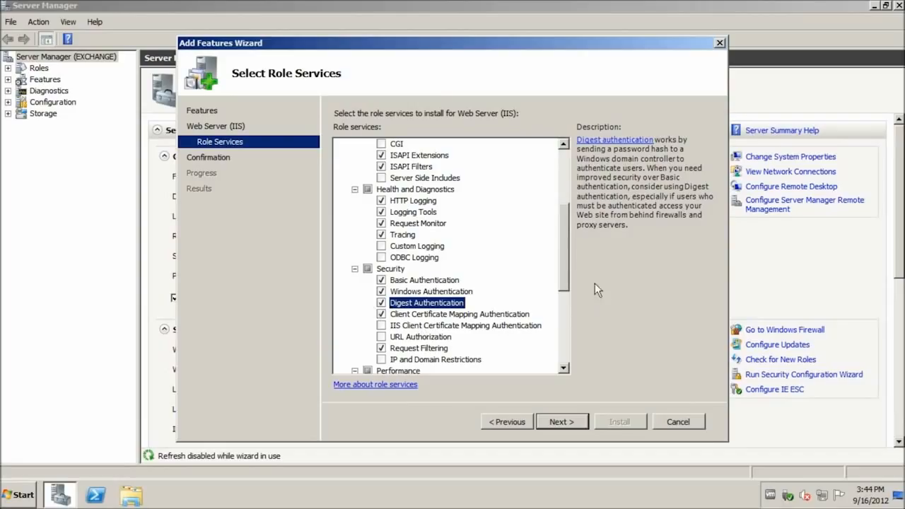
pyautogui.scroll(-5, 564, 257)
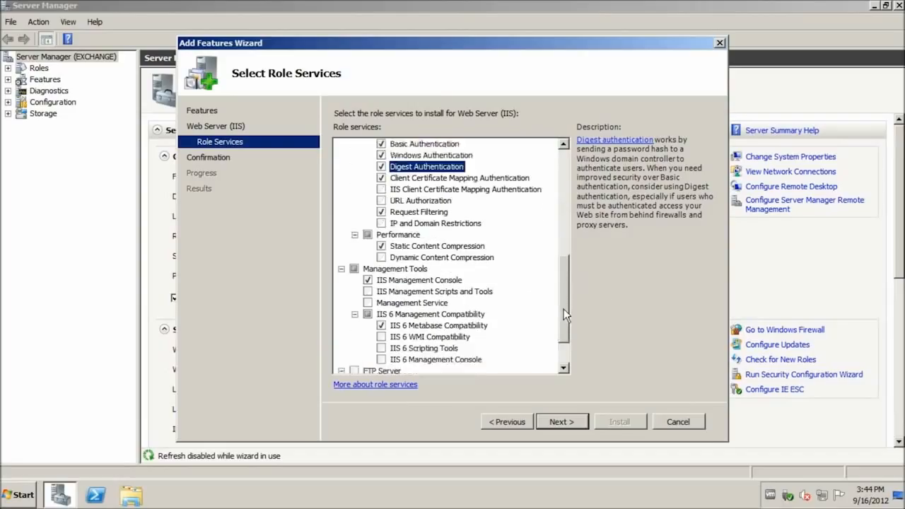
pyautogui.click(381, 235)
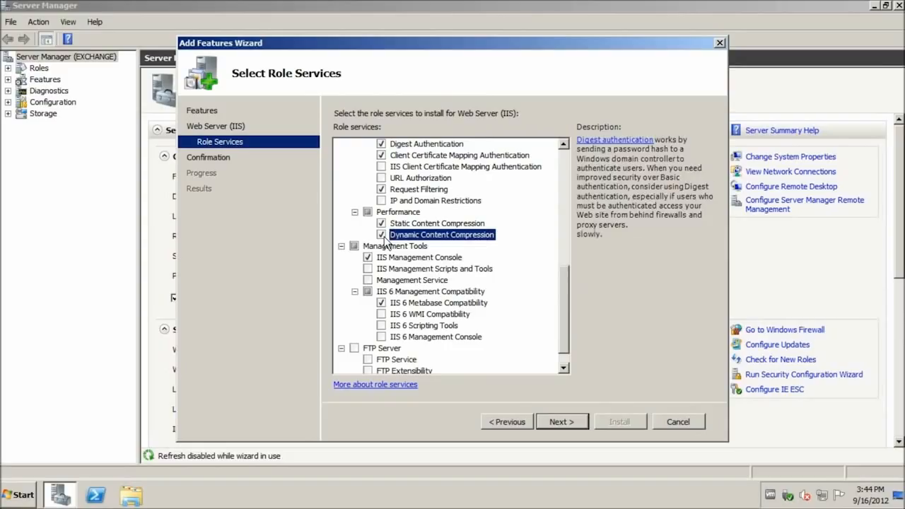
# Add IIS 6 Scripting Tools and IIS 6 Management Console, accepting IIS 6 WMI Compatibility
pyautogui.click(382, 325)
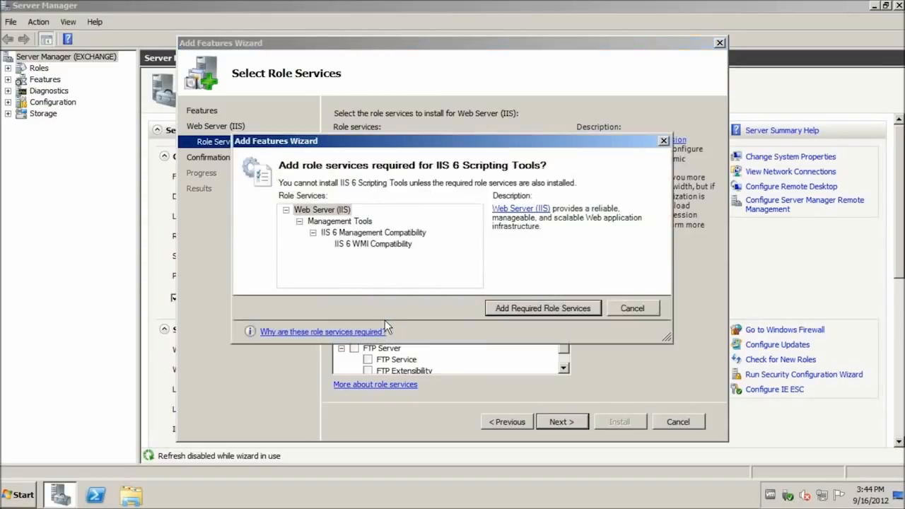
pyautogui.click(538, 308)
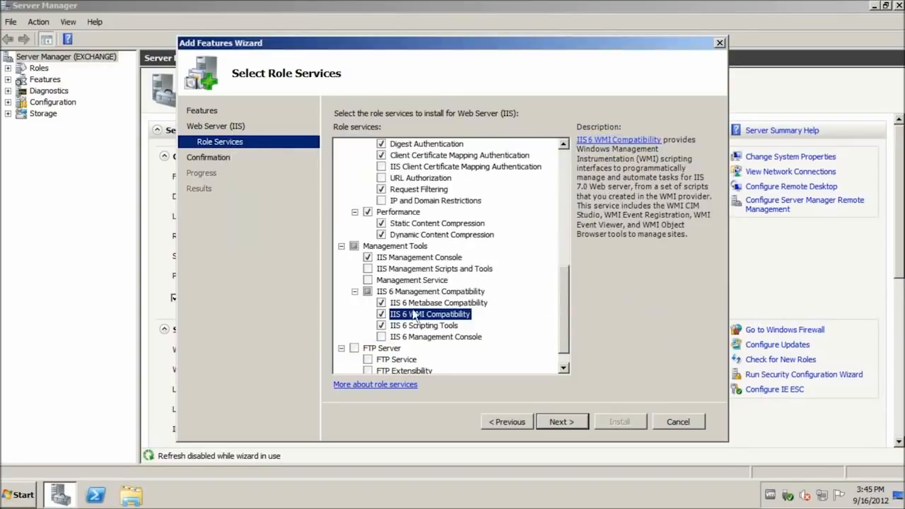
pyautogui.click(382, 338)
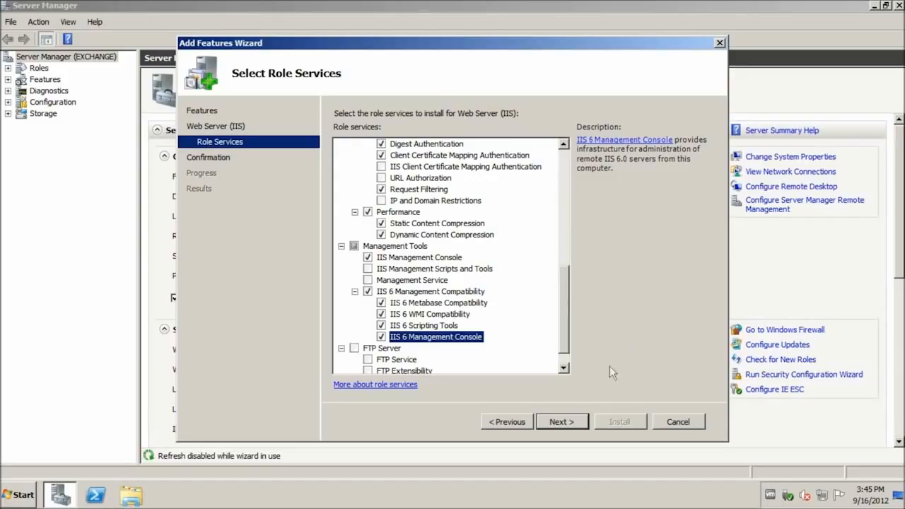
pyautogui.click(573, 423)
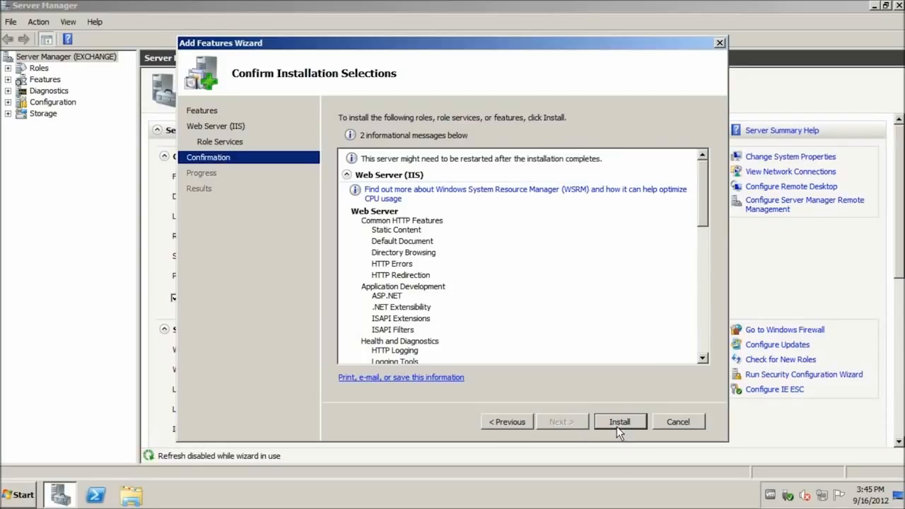
# Install Web Server (IIS), .NET Framework 3.5.1, RPC over HTTP Proxy and the other features
pyautogui.click(617, 427)
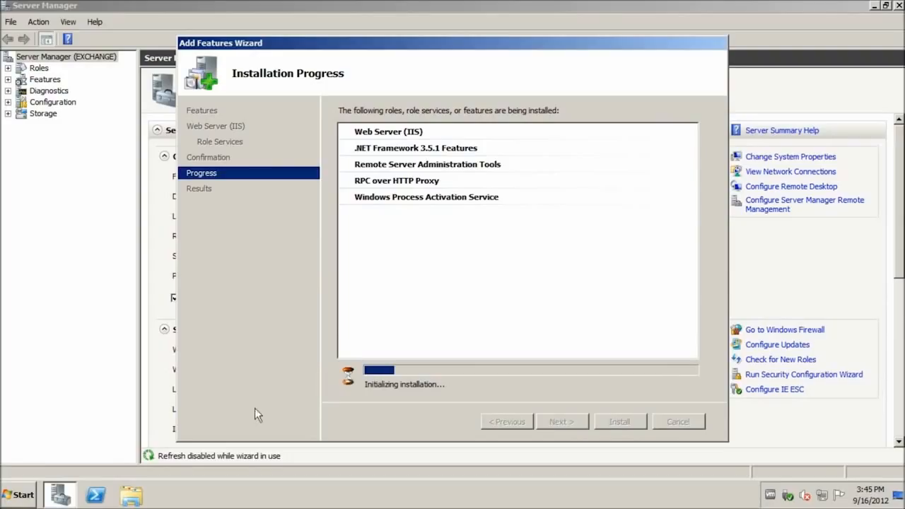
pyautogui.click(32, 496)
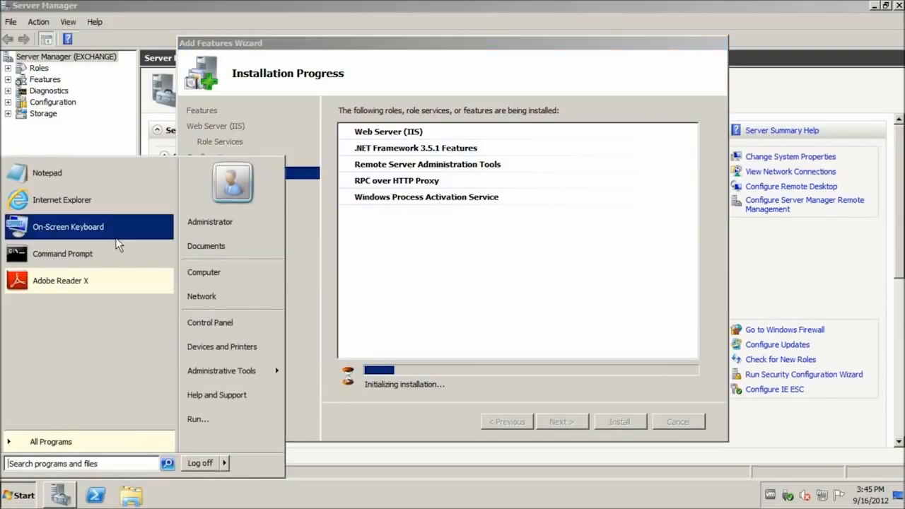
# Set the Net.Tcp Port Sharing Service startup type to Automatic, then close Services
pyautogui.click(231, 373)
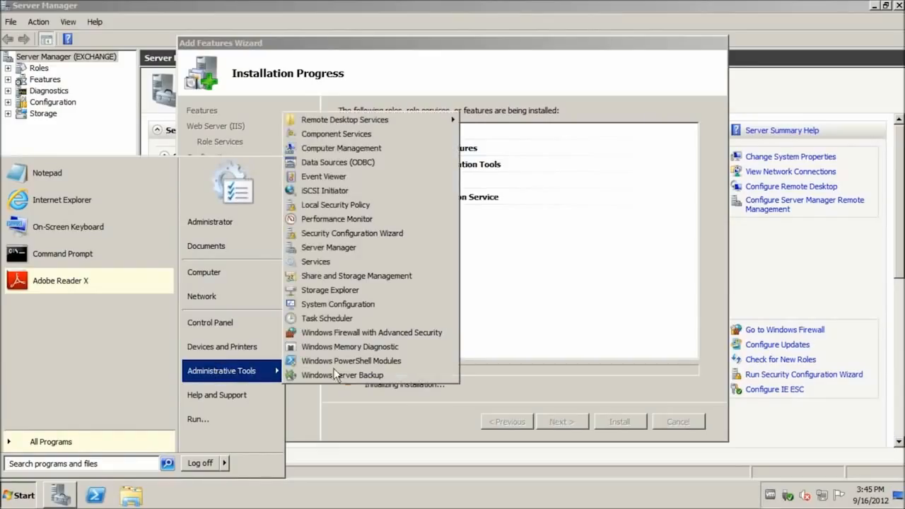
pyautogui.click(347, 267)
pyautogui.click(413, 261)
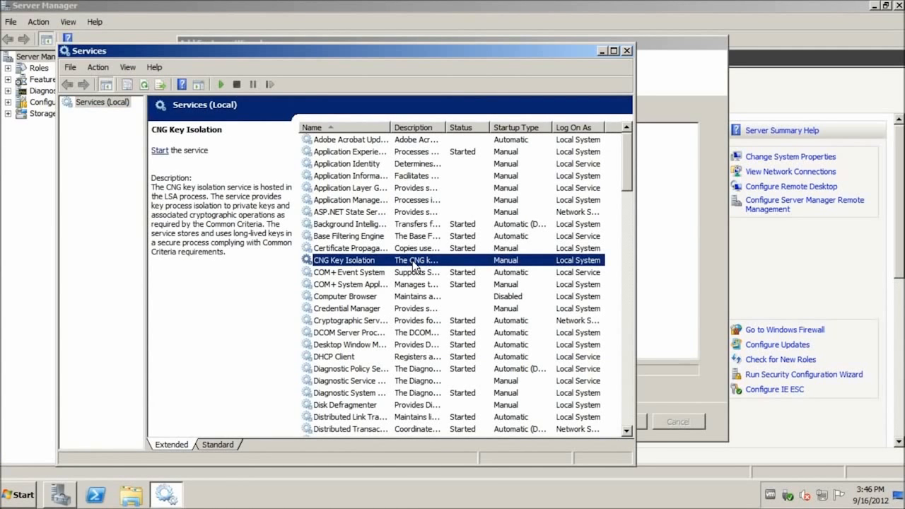
pyautogui.press('n')
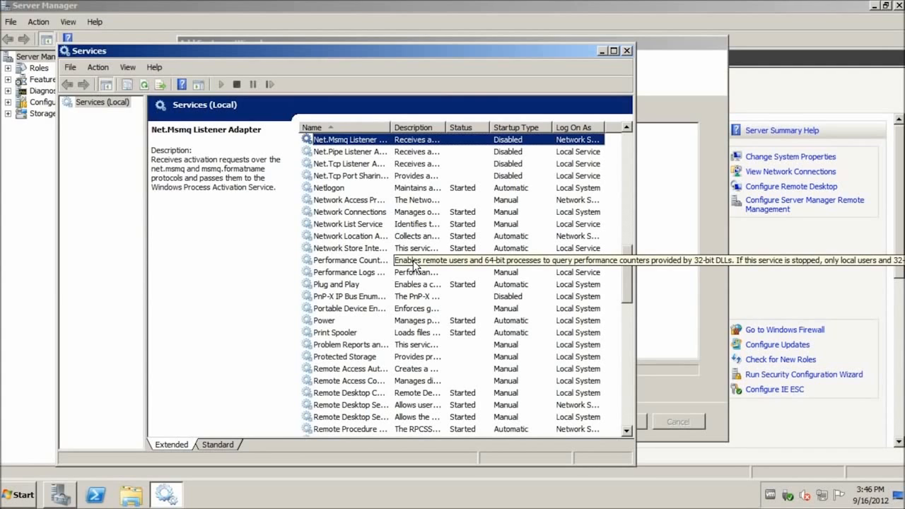
pyautogui.rightClick(349, 178)
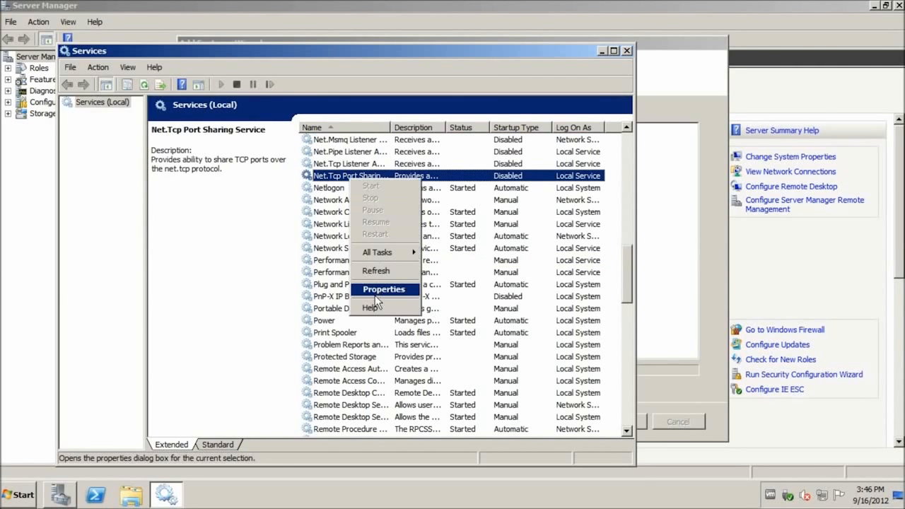
pyautogui.click(376, 292)
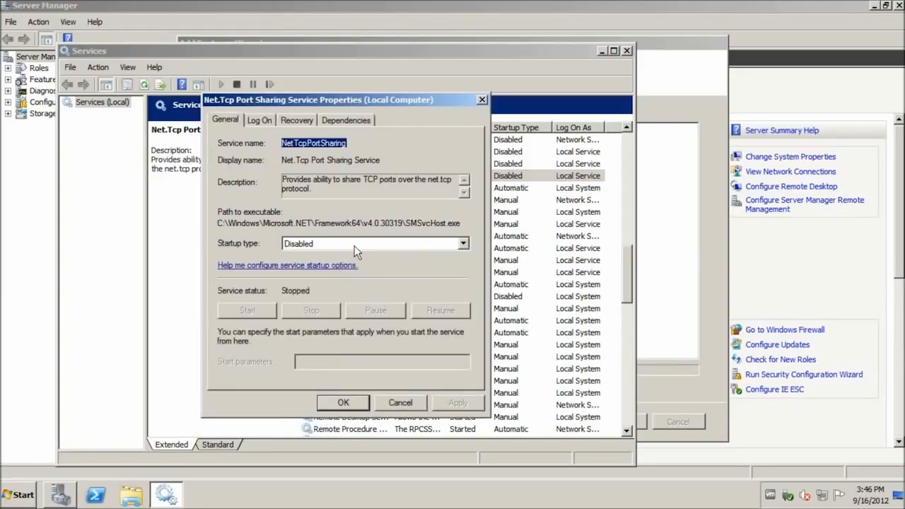
pyautogui.click(354, 245)
pyautogui.click(306, 267)
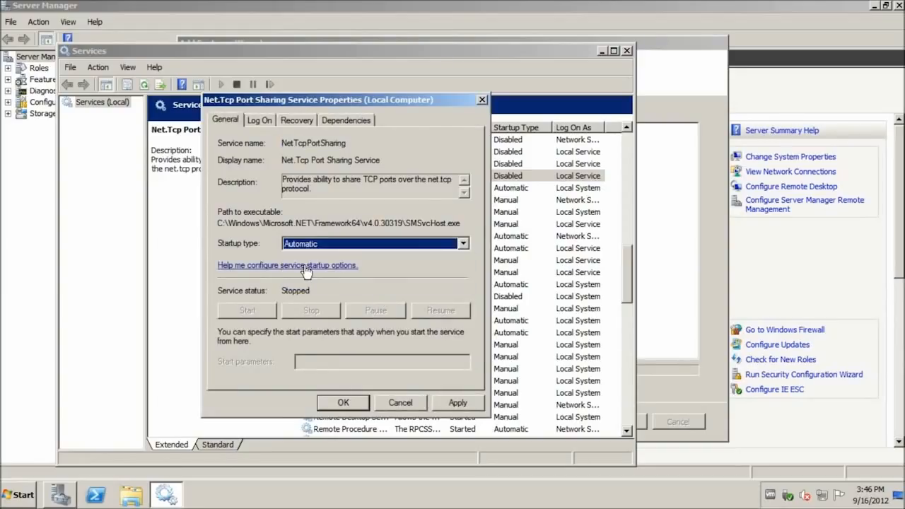
pyautogui.click(328, 403)
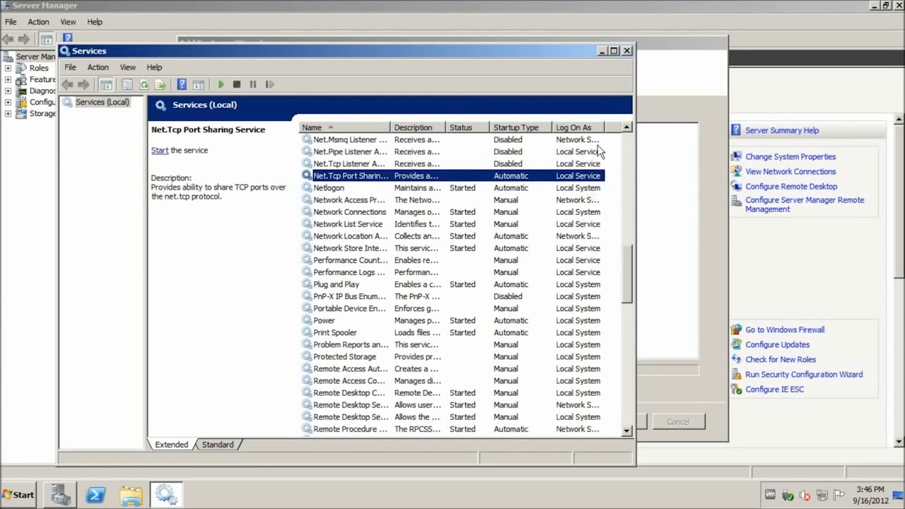
pyautogui.click(624, 54)
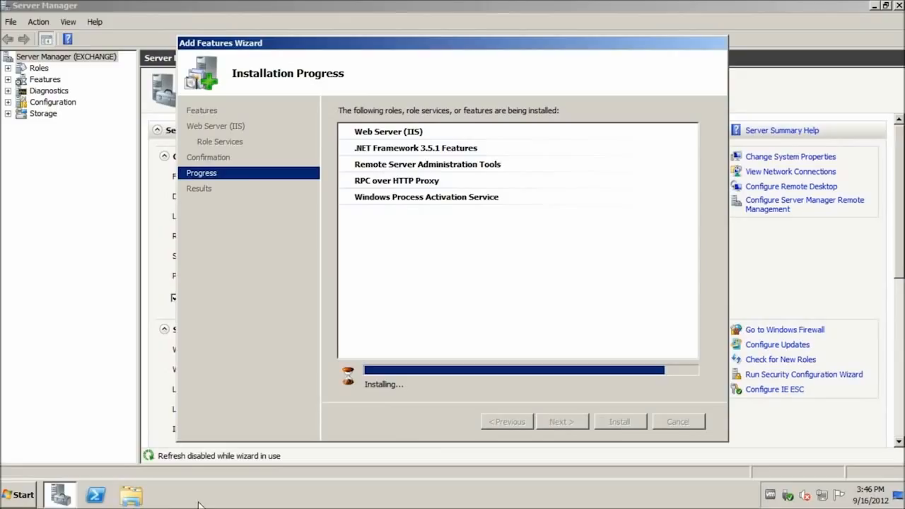
# Launch Internet Explorer, choose Don't use recommended settings in first-run setup, and select the address
pyautogui.click(23, 495)
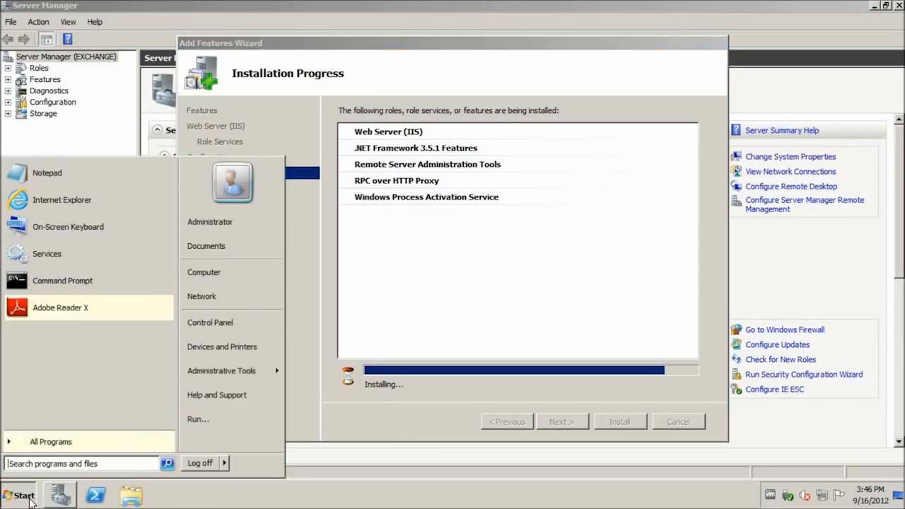
pyautogui.click(117, 207)
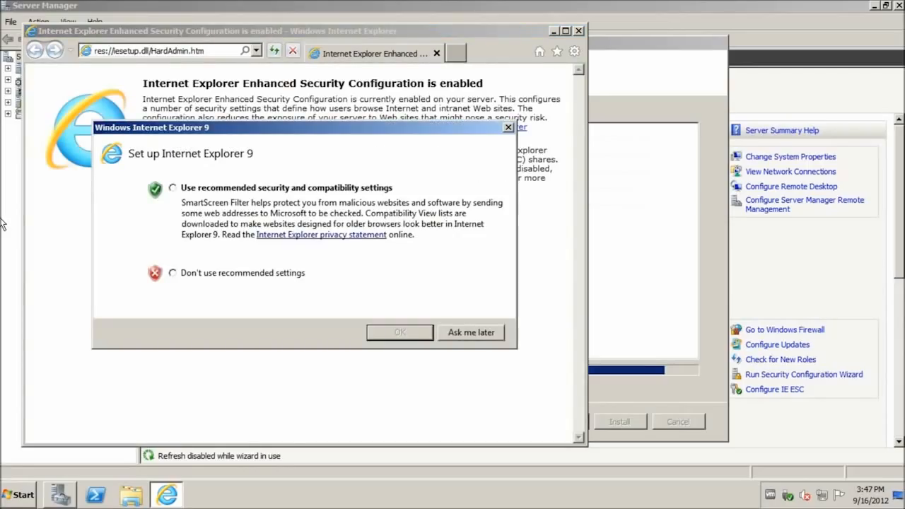
pyautogui.click(174, 274)
pyautogui.click(384, 332)
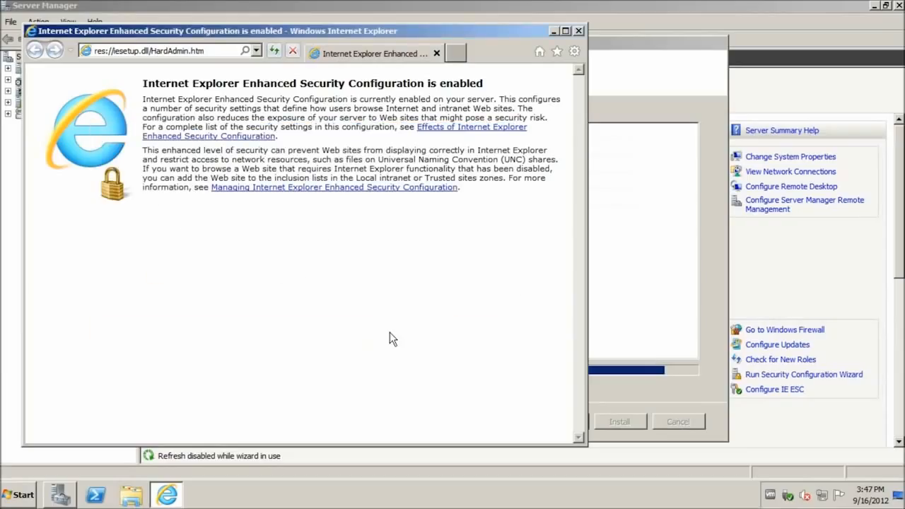
pyautogui.click(219, 51)
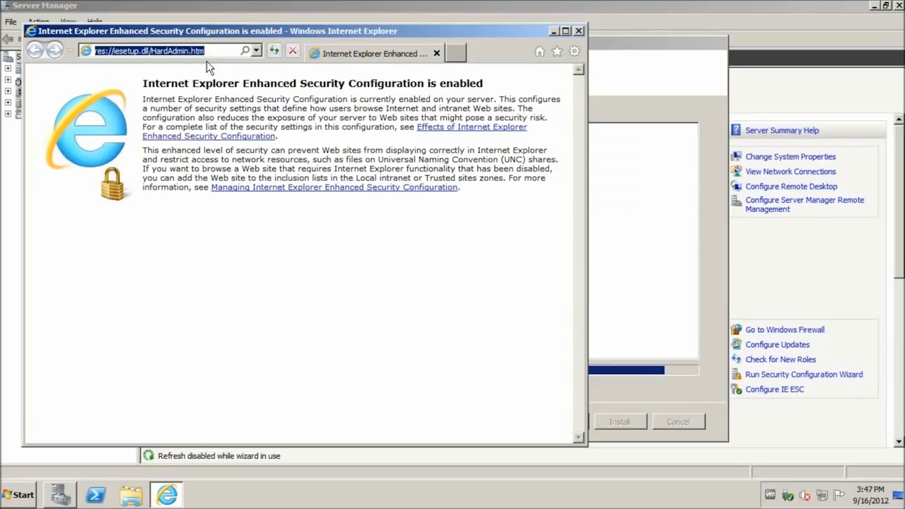
pyautogui.write('w')
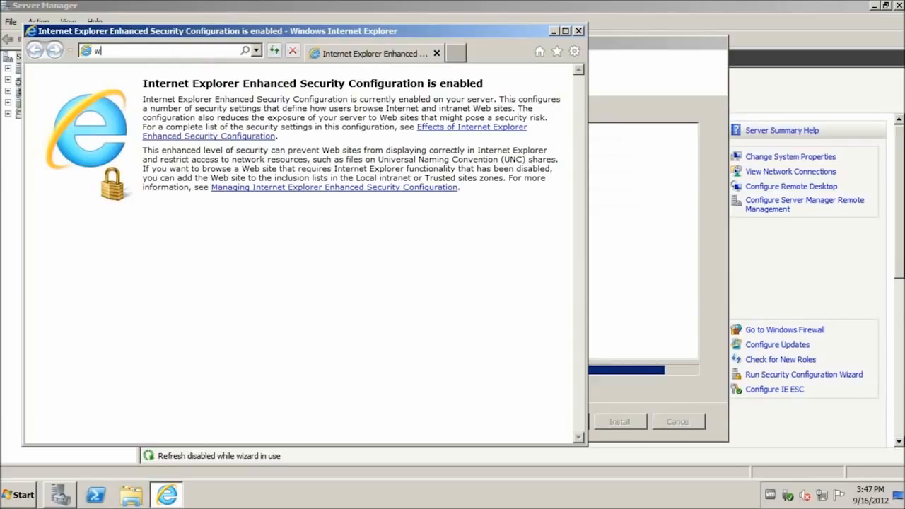
pyautogui.write('ww.microsoft.')
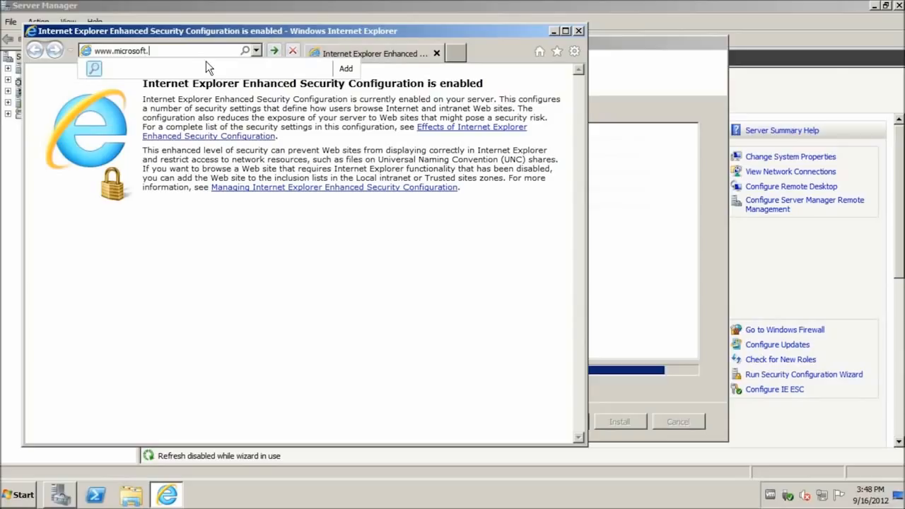
pyautogui.write('com/download/en/details.a')
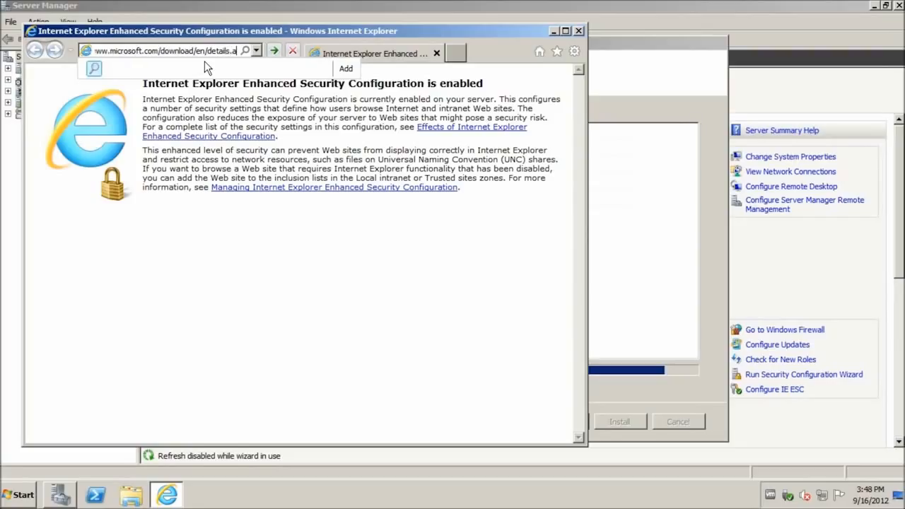
pyautogui.write('spx?id=')
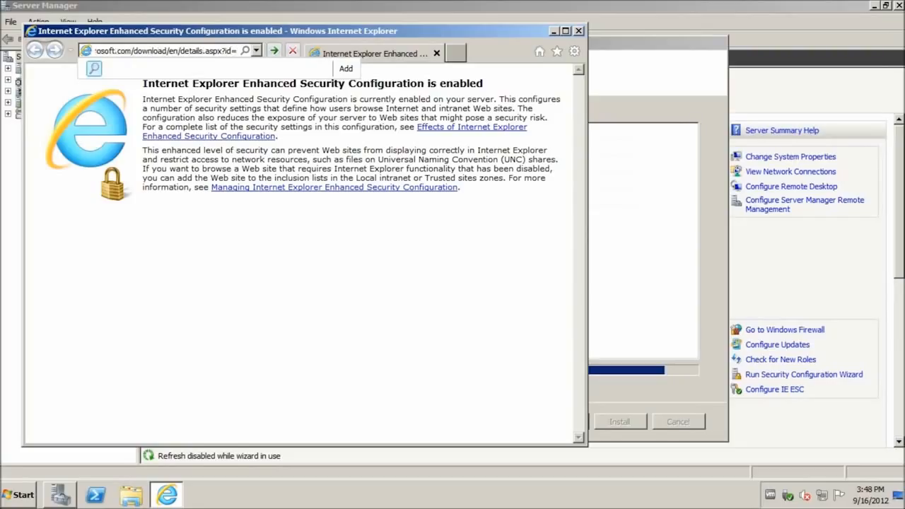
pyautogui.write('17851')
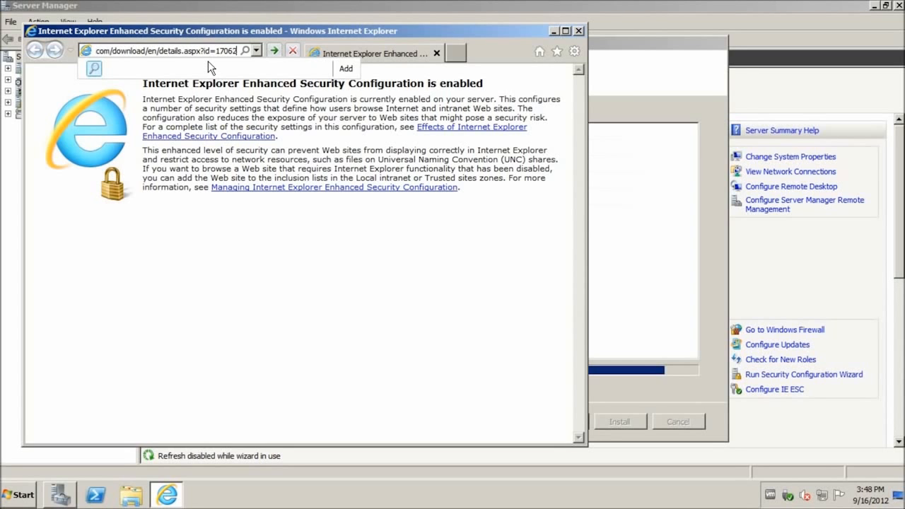
pyautogui.press('Return')
pyautogui.moveTo(581, 123); pyautogui.dragTo(584, 185)
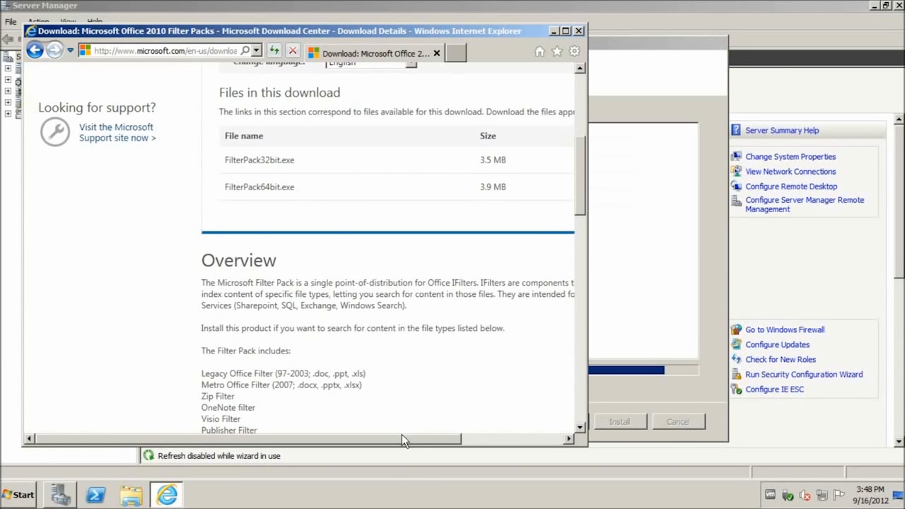
pyautogui.moveTo(387, 442); pyautogui.dragTo(476, 426)
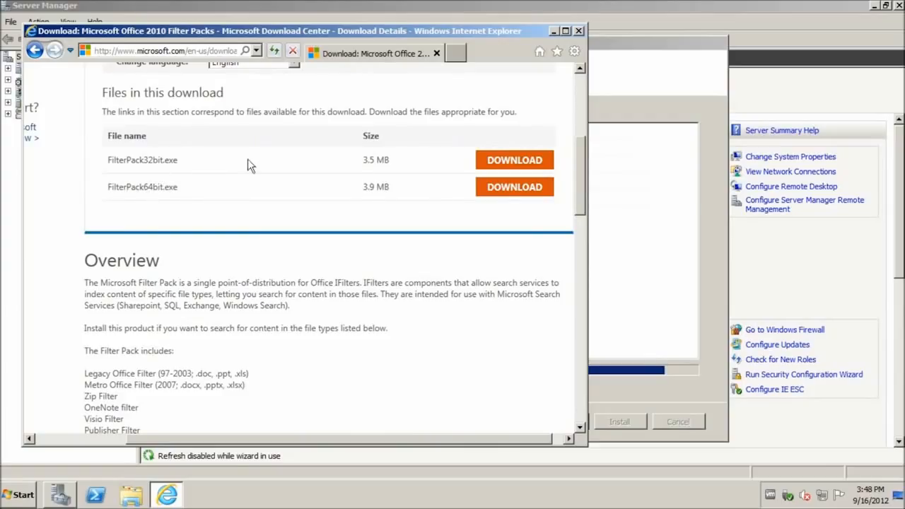
# Try downloading FilterPack64bit.exe, dismiss the Security Alert that blocks it, and close the browser
pyautogui.click(492, 194)
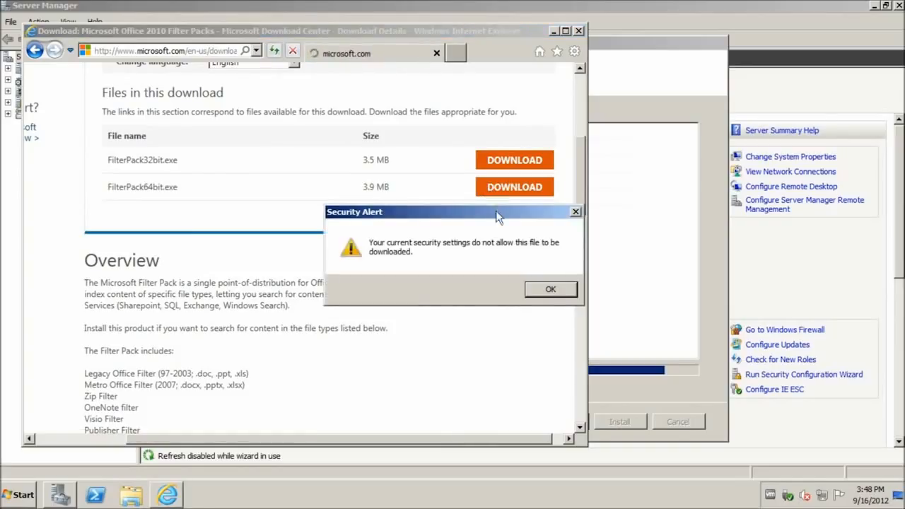
pyautogui.click(550, 291)
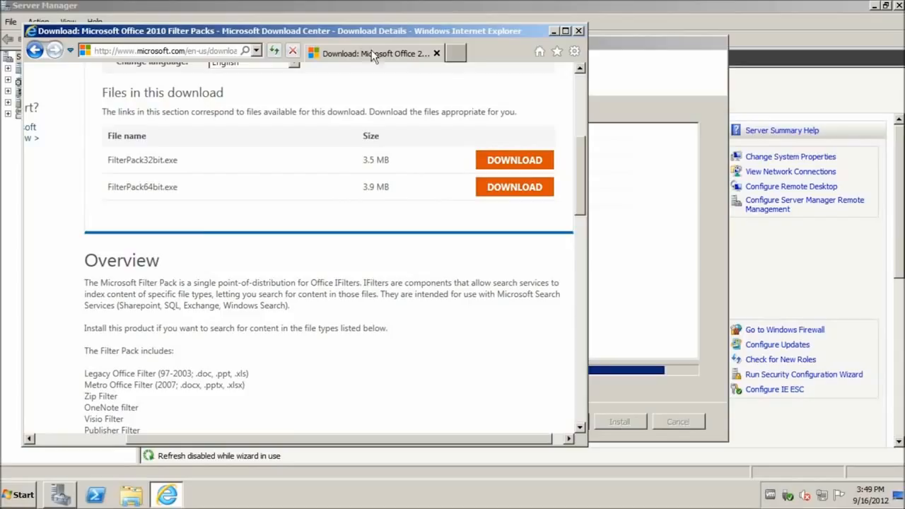
pyautogui.click(197, 49)
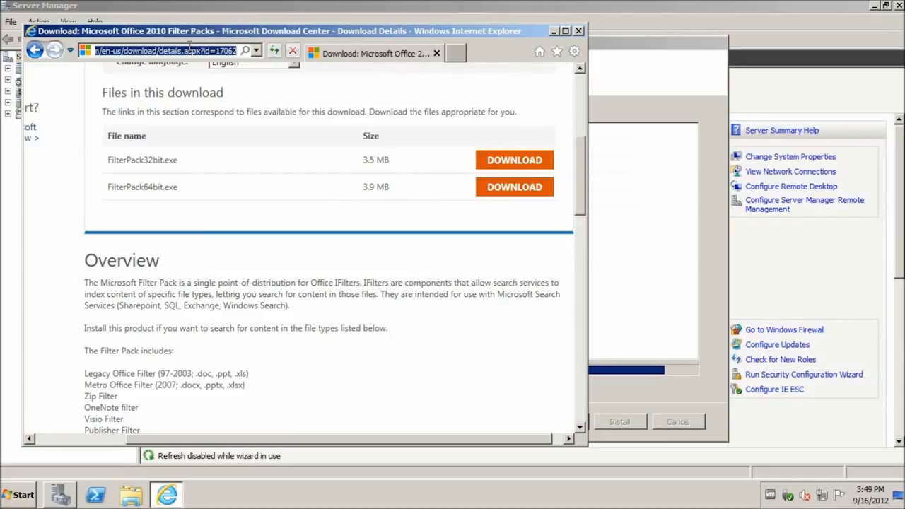
pyautogui.click(582, 32)
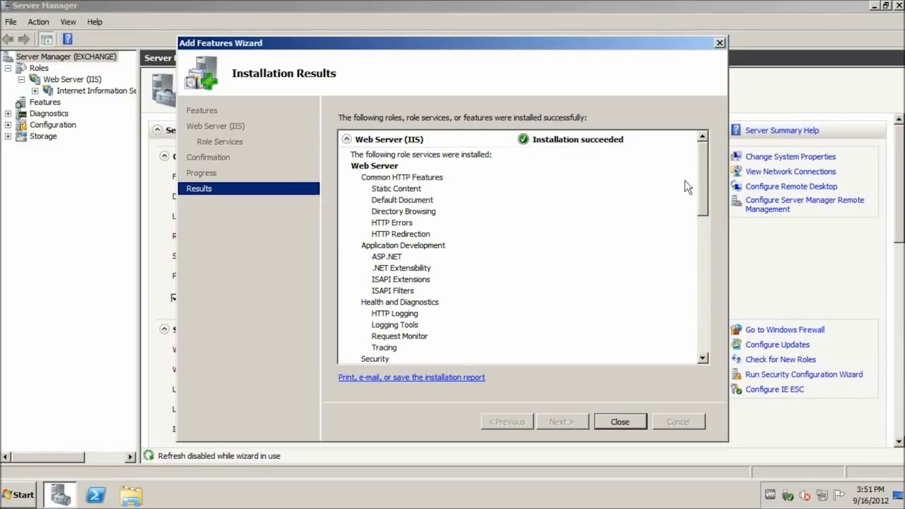
# Close the installation results and launch Active Directory Users and Computers from Administrative Tools
pyautogui.moveTo(707, 168); pyautogui.dragTo(685, 320)
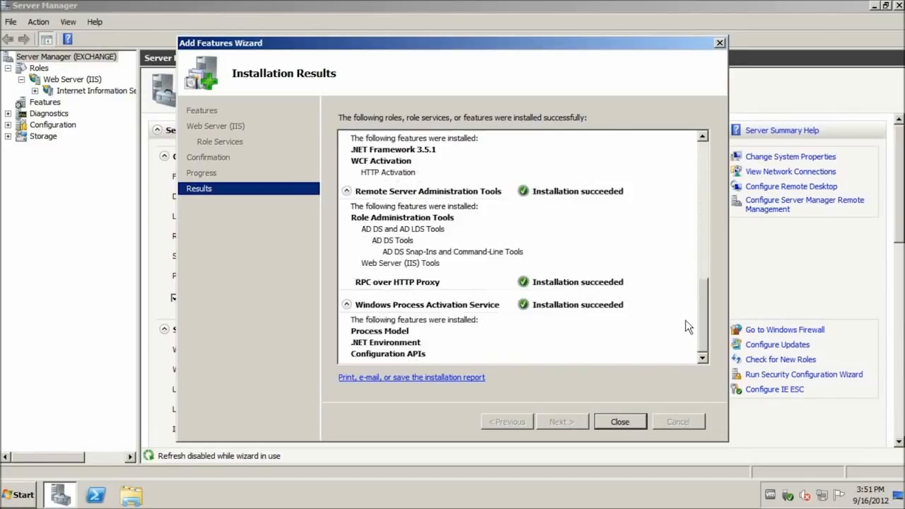
pyautogui.click(624, 421)
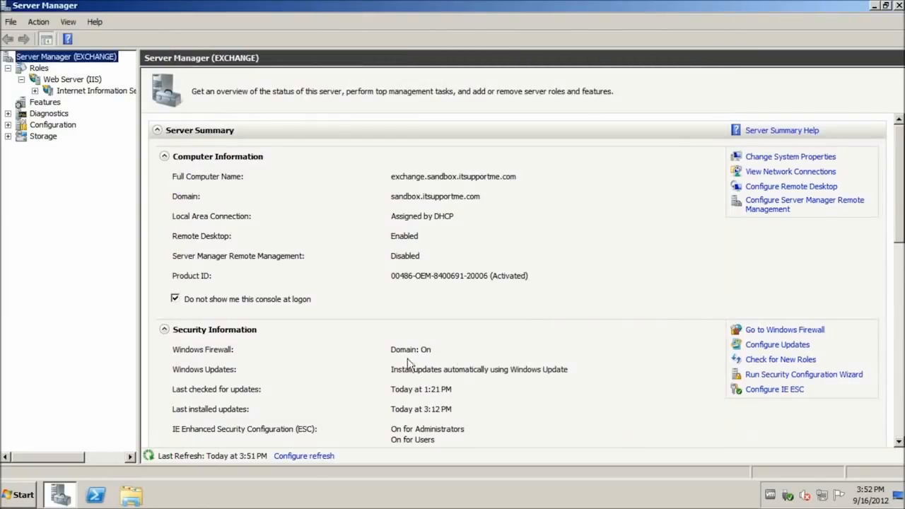
pyautogui.click(23, 495)
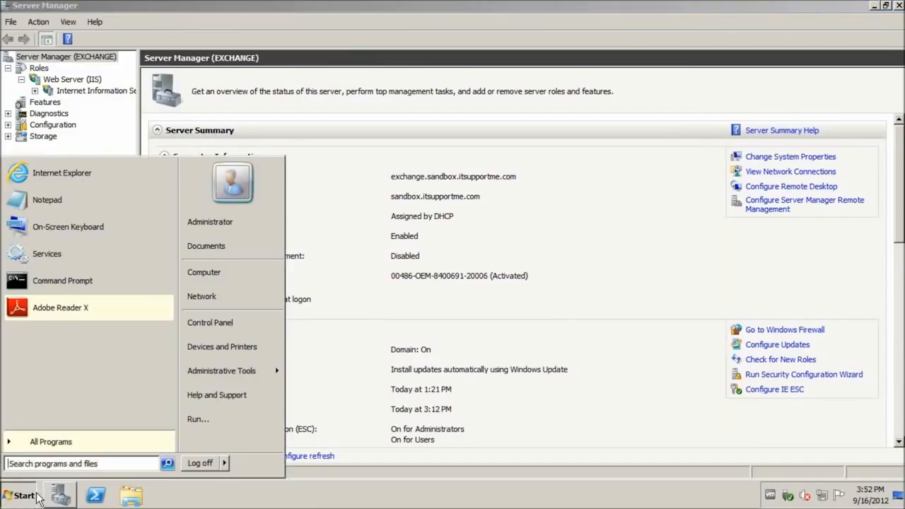
pyautogui.moveTo(249, 376)
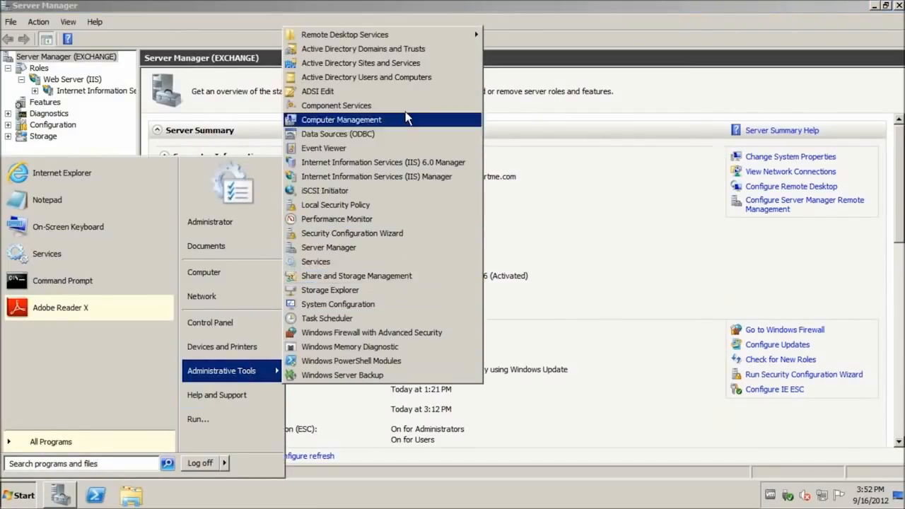
pyautogui.click(359, 79)
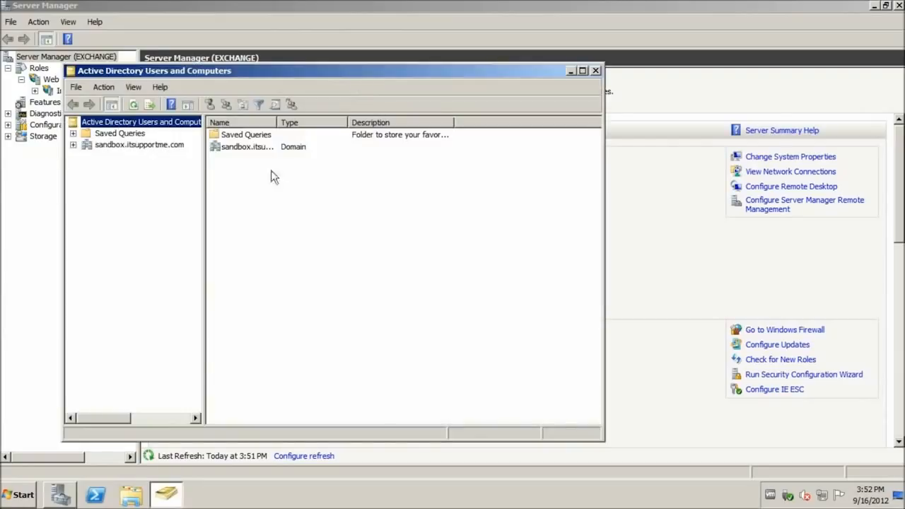
# Browse sandbox.itsupportme.com Users (Enterprise Admins, Test User, Schema Admins, Administrator), then close the console
pyautogui.click(72, 145)
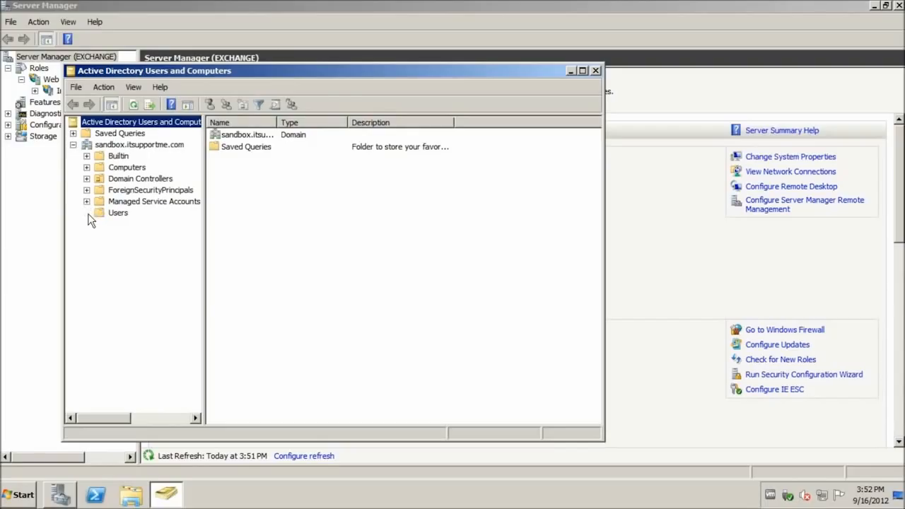
pyautogui.click(117, 212)
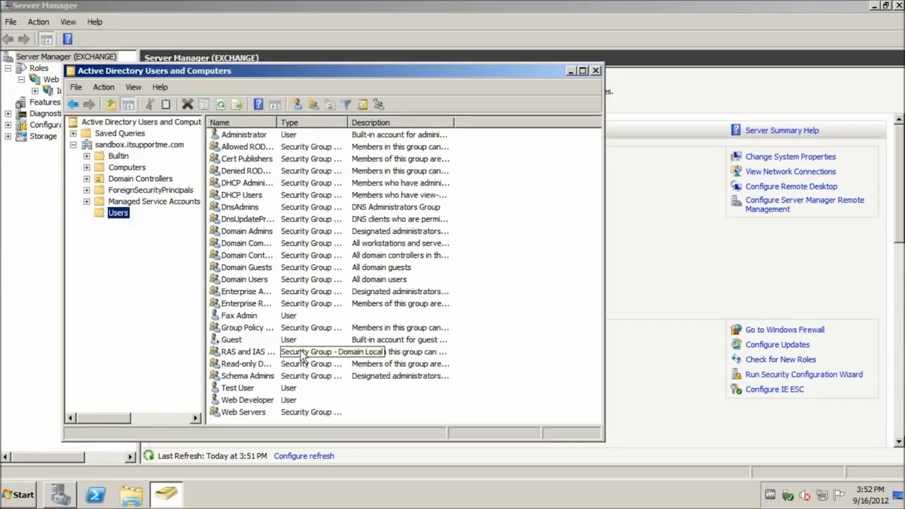
pyautogui.click(262, 294)
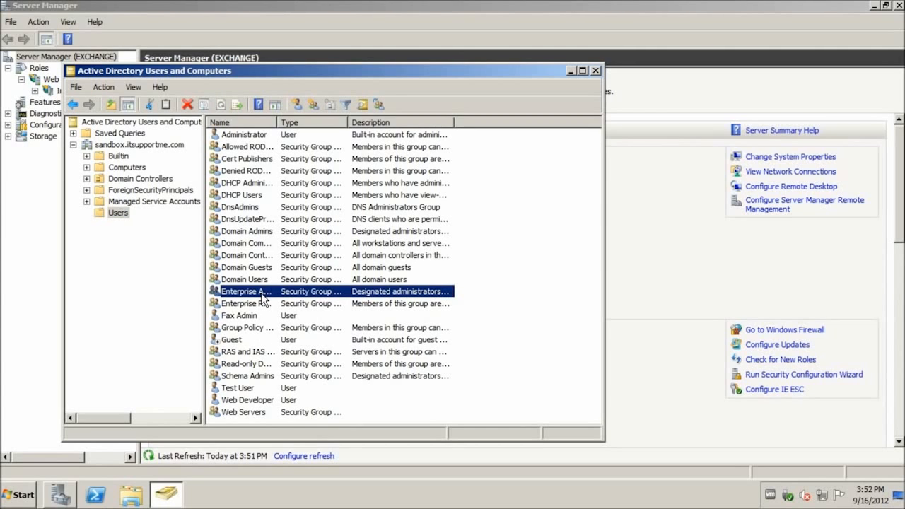
pyautogui.click(262, 387)
pyautogui.click(260, 380)
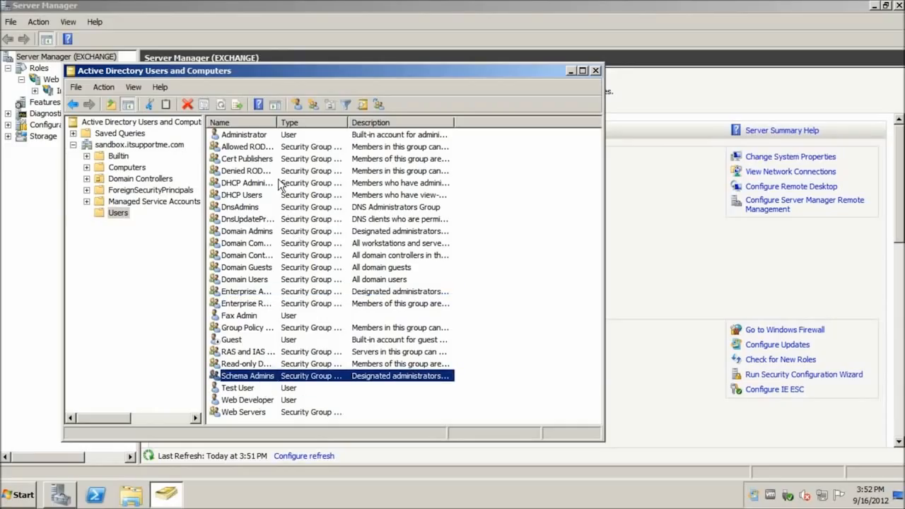
pyautogui.click(239, 135)
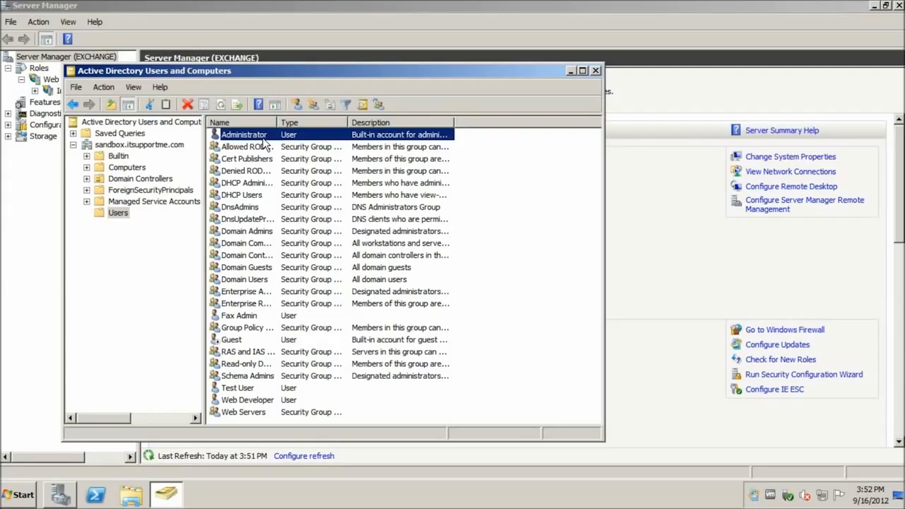
pyautogui.click(595, 71)
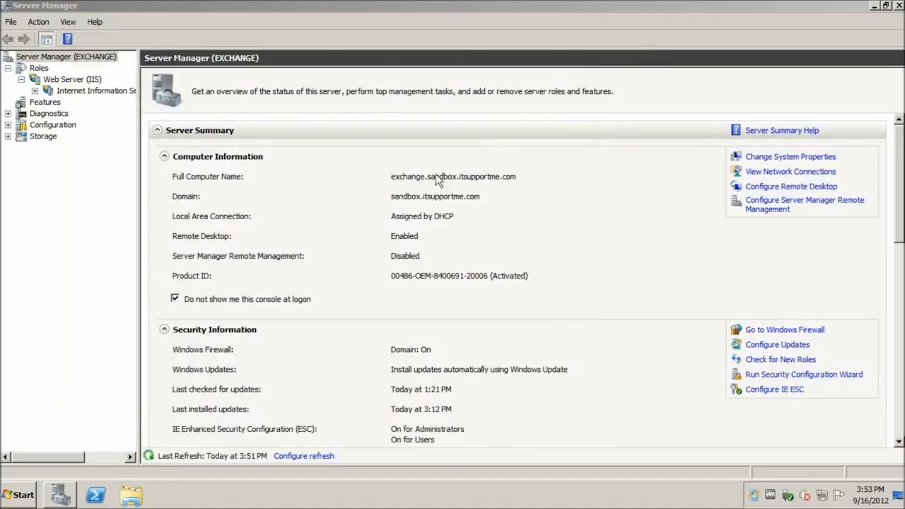
# Set IE Enhanced Security Configuration to Off for both Administrators and Users
pyautogui.click(787, 393)
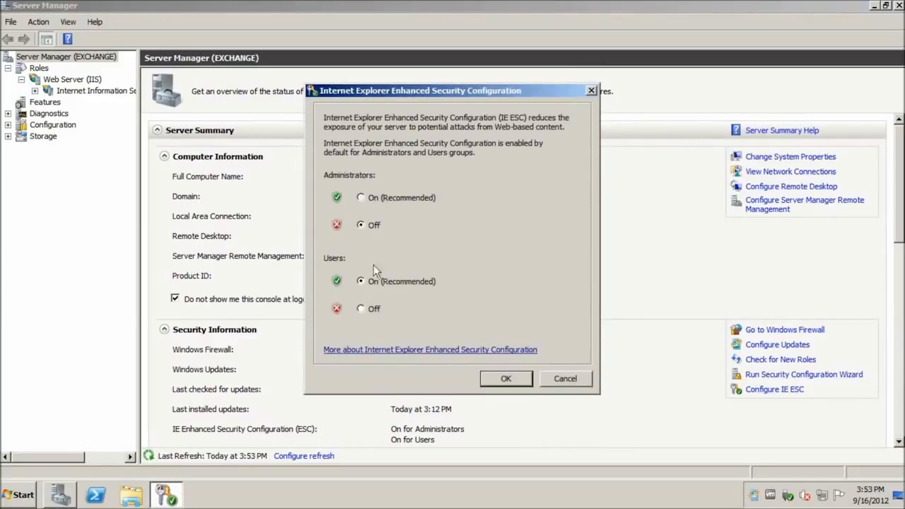
pyautogui.click(505, 378)
pyautogui.click(13, 495)
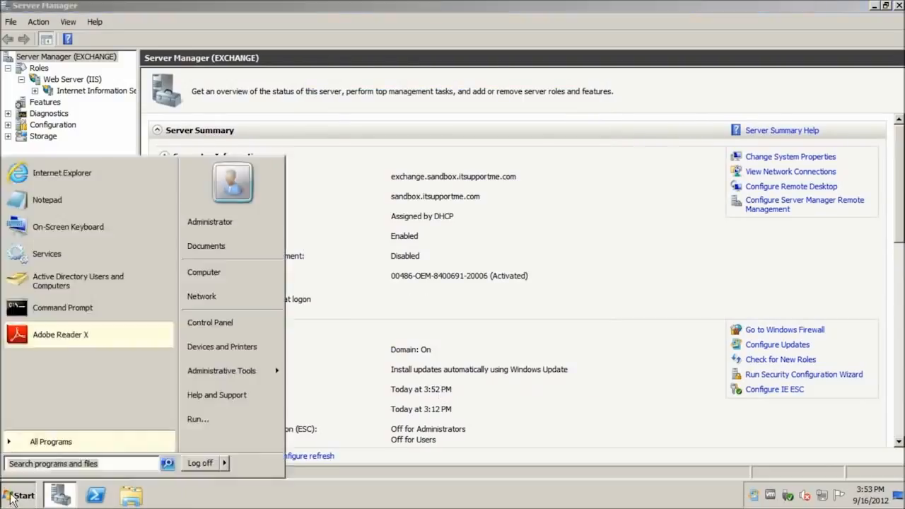
# Download and run FilterPack64bit.exe from the Office 2010 Filter Packs page, then close Internet Explorer
pyautogui.click(105, 175)
pyautogui.click(213, 54)
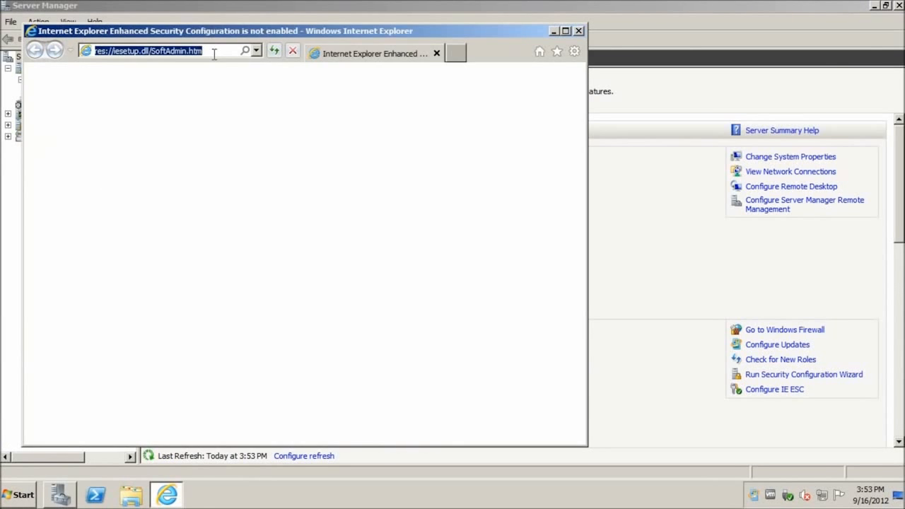
pyautogui.press('Return')
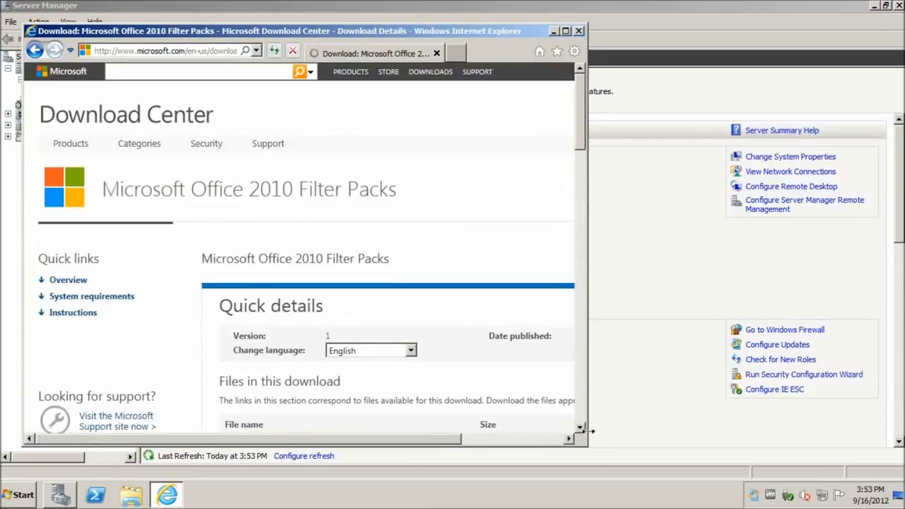
pyautogui.click(565, 30)
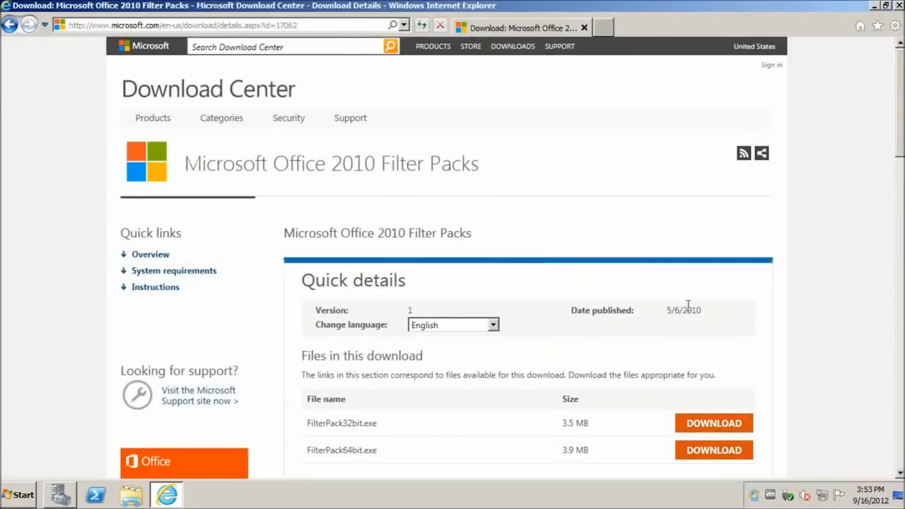
pyautogui.click(722, 453)
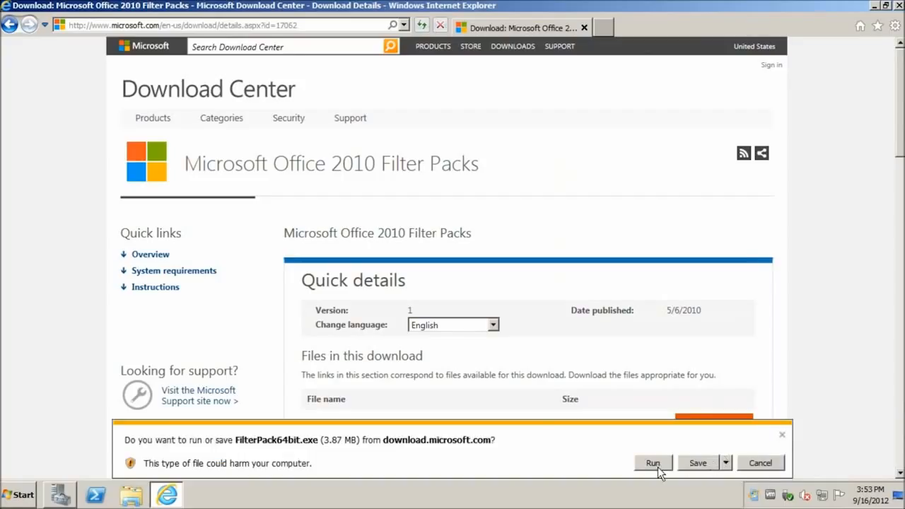
pyautogui.click(655, 464)
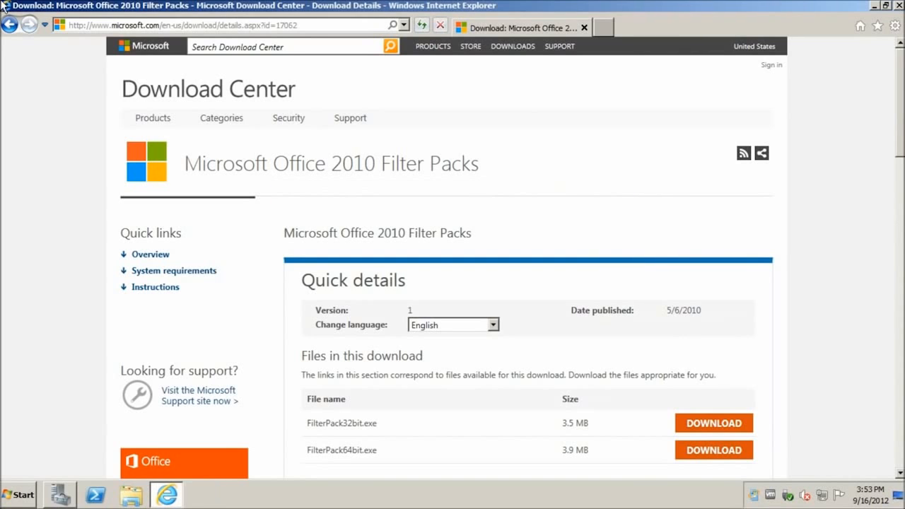
pyautogui.click(899, 5)
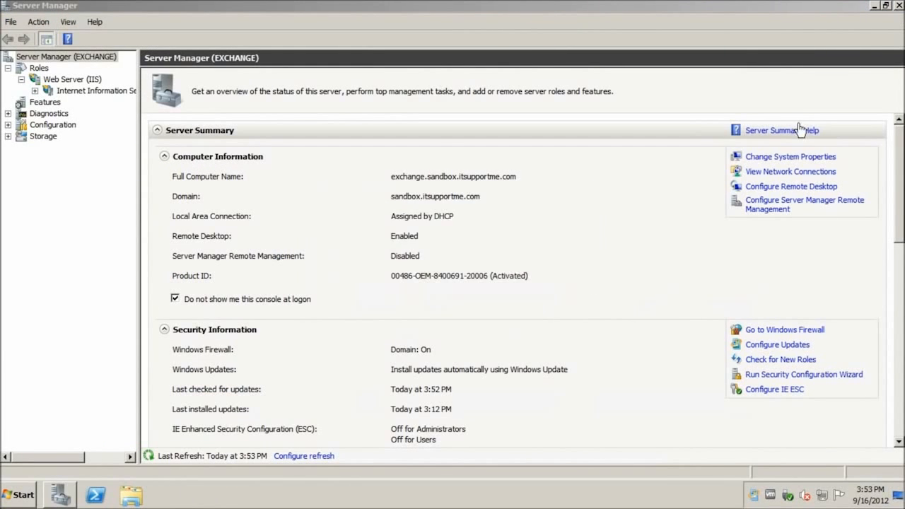
# Run Microsoft Filter Pack 2.0 Setup, accepting the license terms to start installation
pyautogui.click(900, 5)
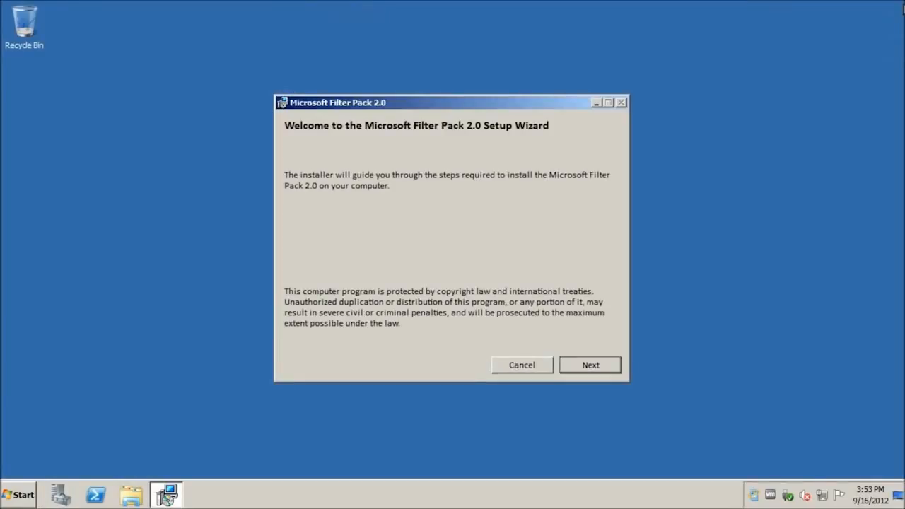
pyautogui.click(619, 359)
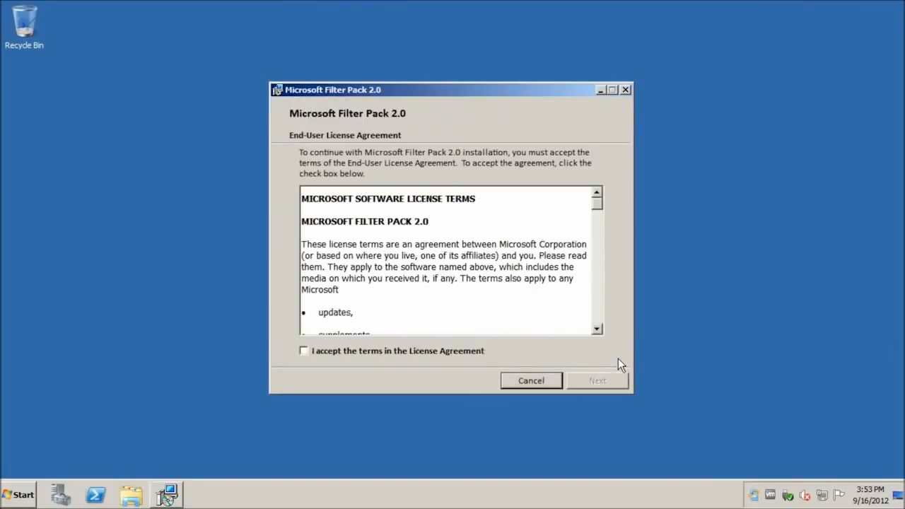
pyautogui.click(375, 350)
pyautogui.click(601, 381)
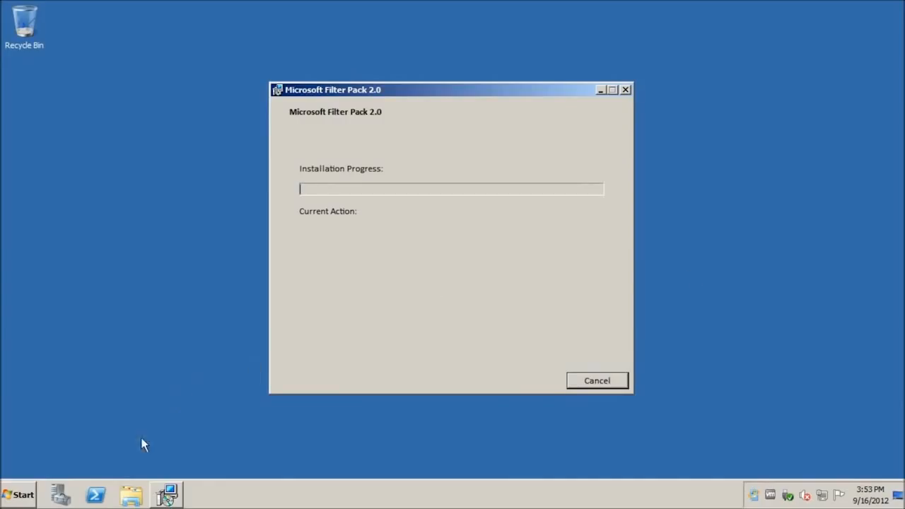
# Open the Computer window for the Exchange DVD and dismiss the Filter Pack completion message
pyautogui.click(30, 494)
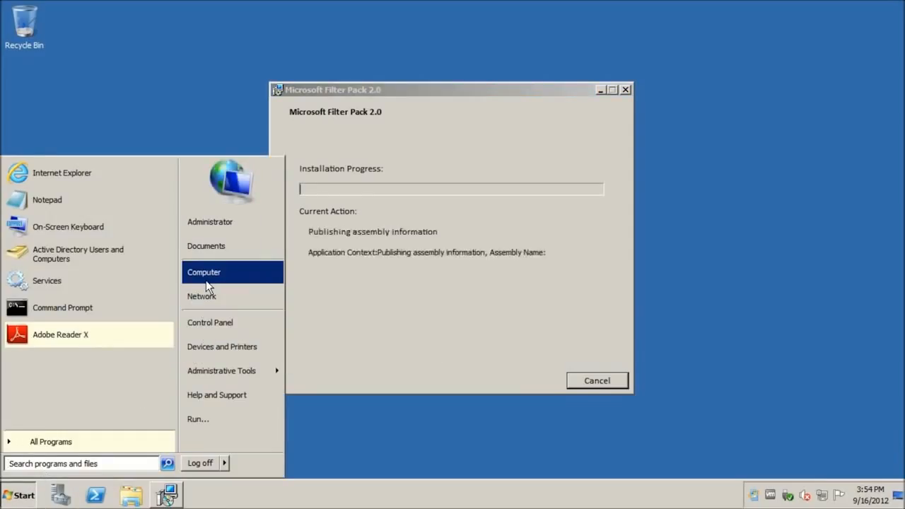
pyautogui.press('Escape')
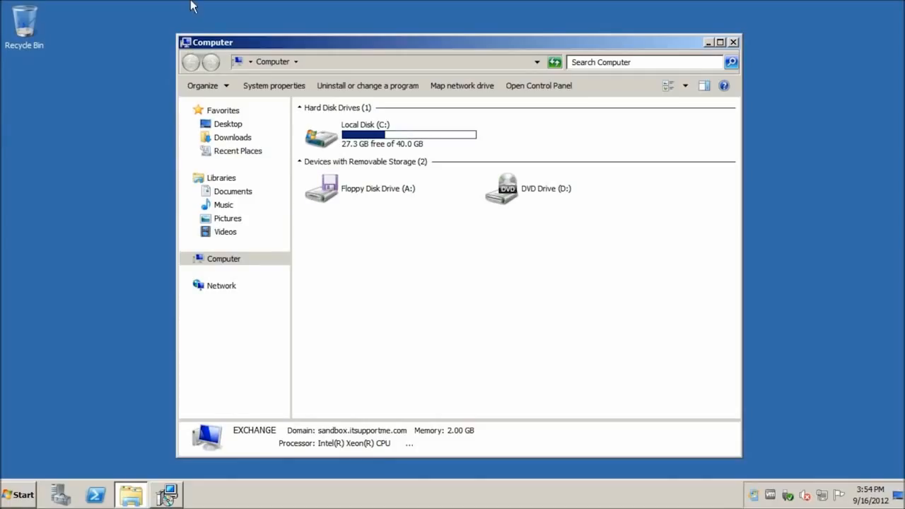
pyautogui.click(170, 496)
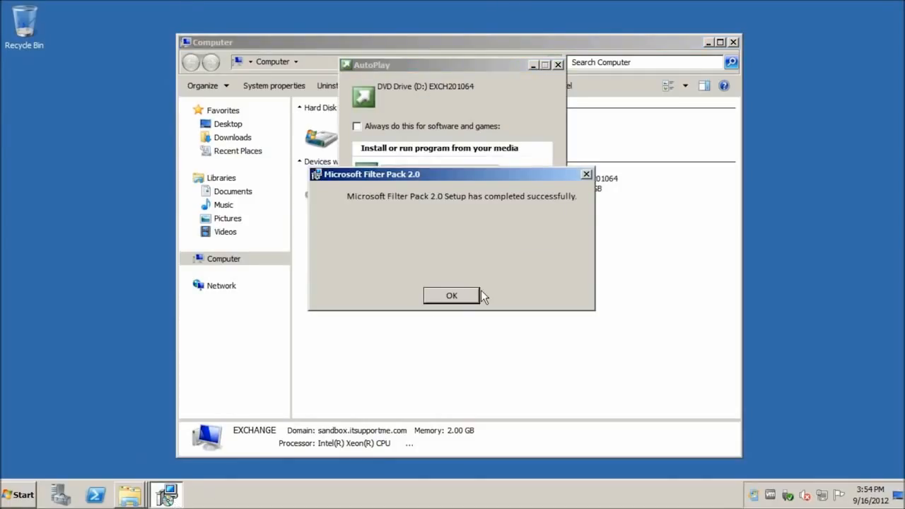
pyautogui.click(433, 295)
# Run Setup.EXE from the DVD, pick 'Install only languages from the DVD', then start Step 4
pyautogui.click(428, 171)
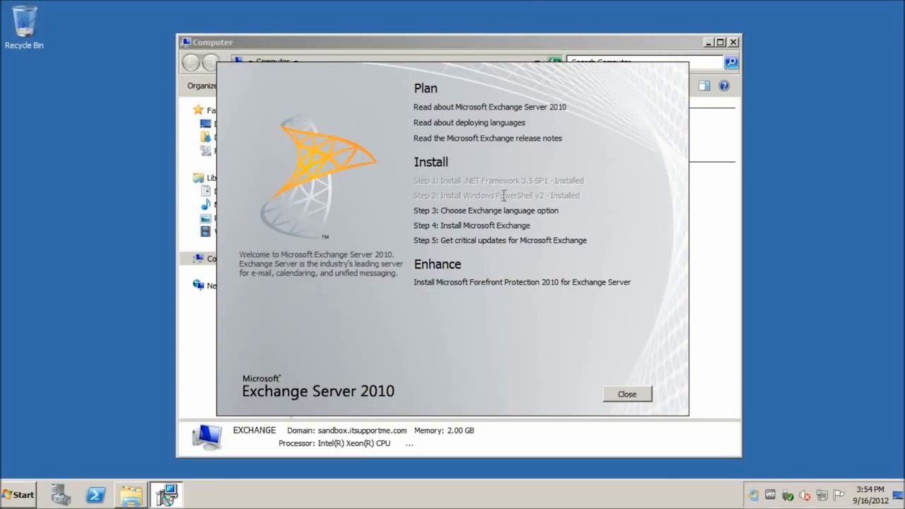
pyautogui.click(479, 215)
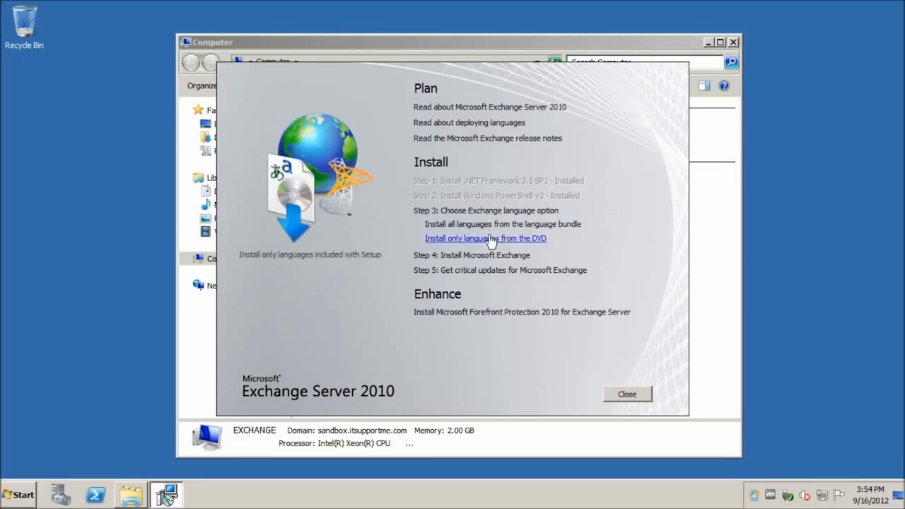
pyautogui.click(471, 241)
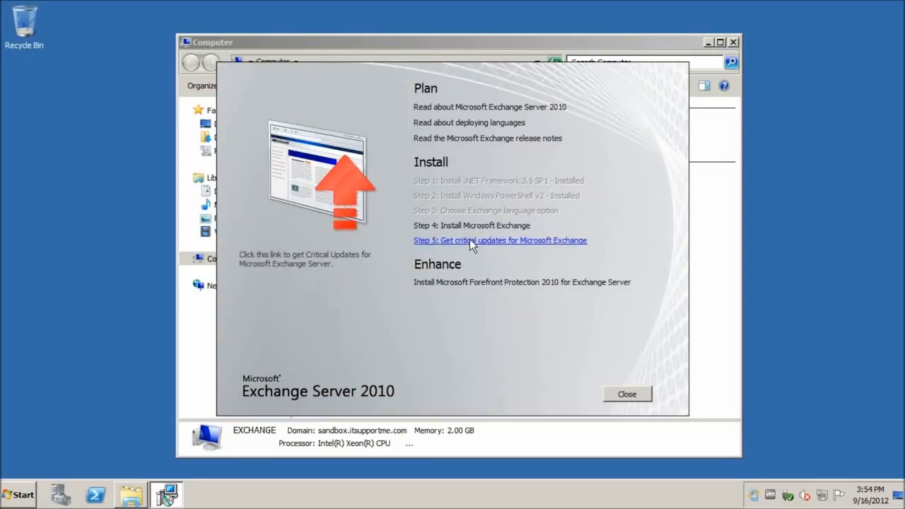
pyautogui.click(466, 226)
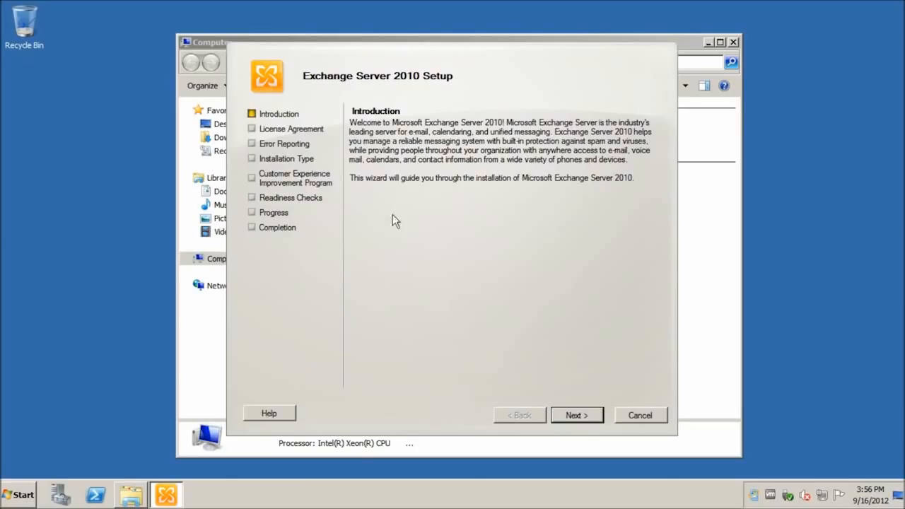
# Accept the license, enable error reporting, keep Typical installation, and name the organization 'Sandbox'
pyautogui.click(577, 415)
pyautogui.click(466, 325)
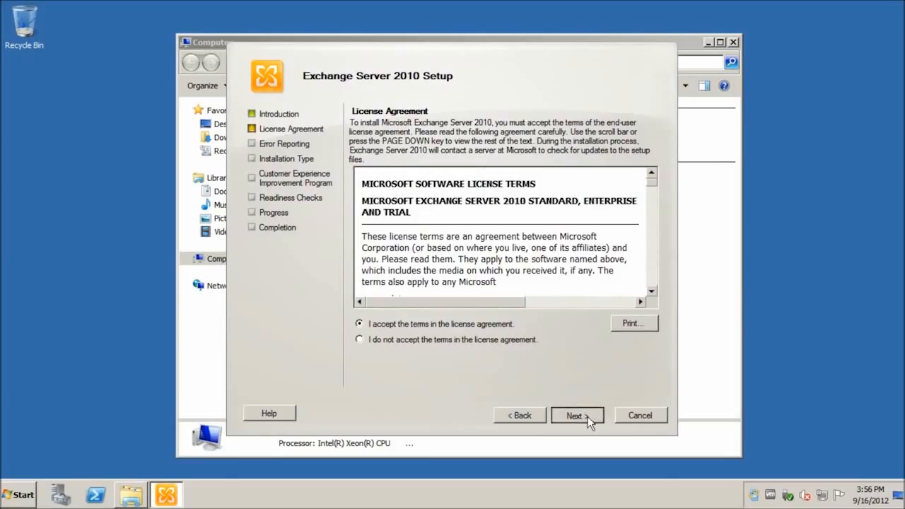
pyautogui.click(587, 417)
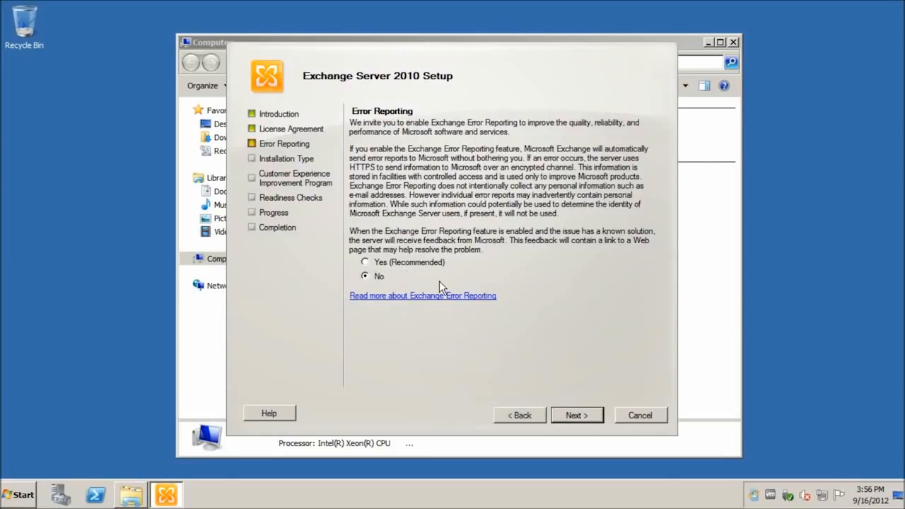
pyautogui.click(431, 263)
pyautogui.click(590, 416)
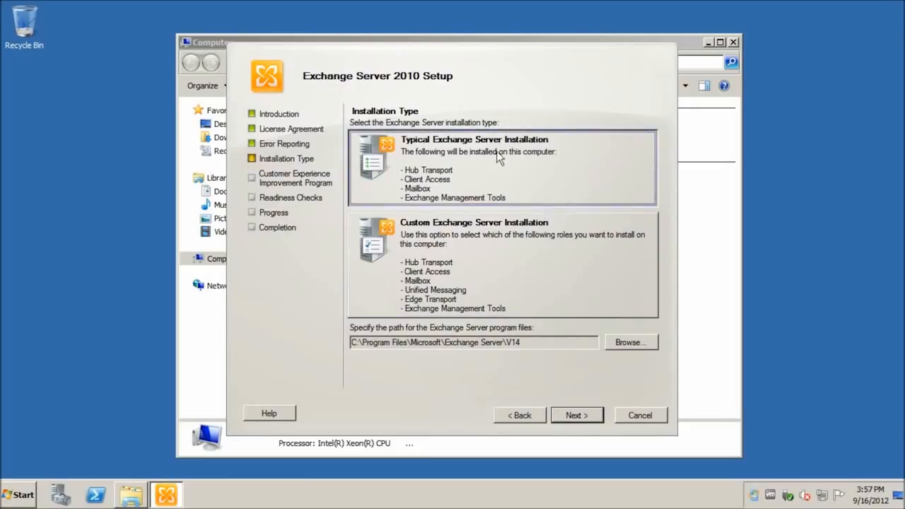
pyautogui.click(579, 416)
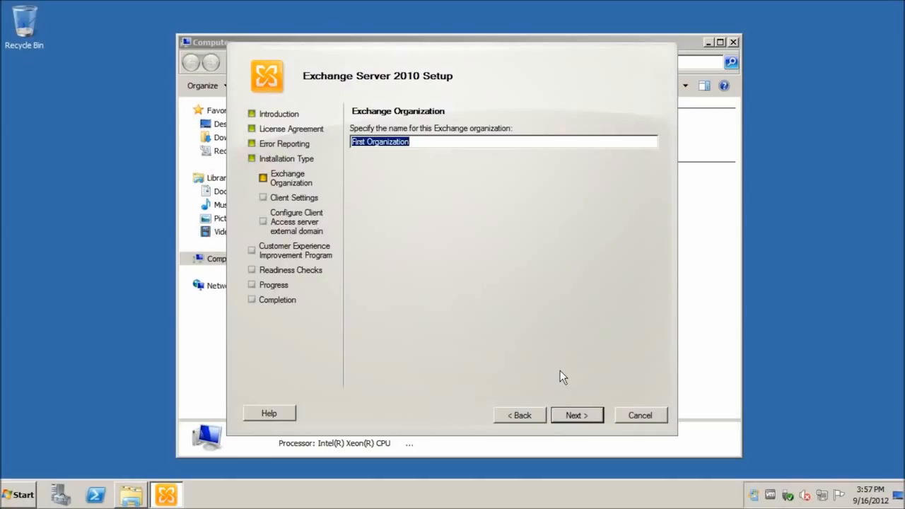
pyautogui.write('Sandbox')
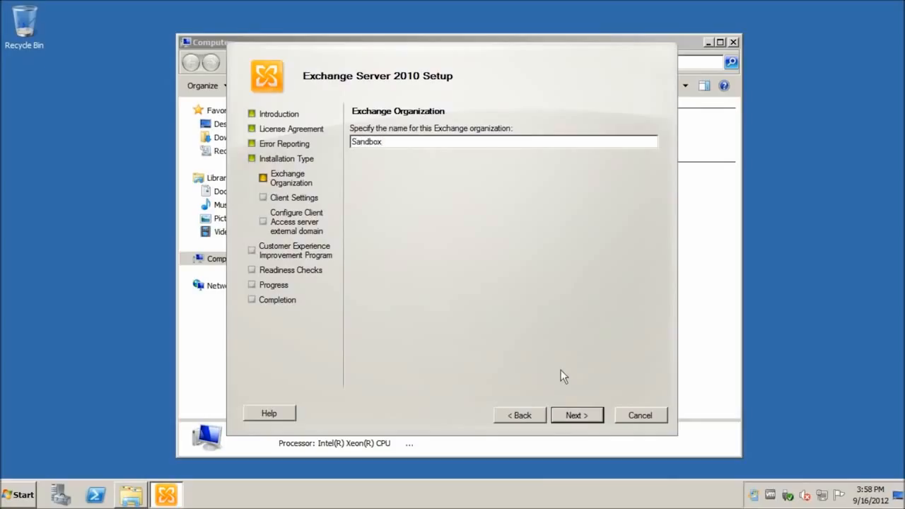
# Mark the Client Access server Internet-facing with external domain exchange.sandbox.itsupportme.com
pyautogui.click(574, 416)
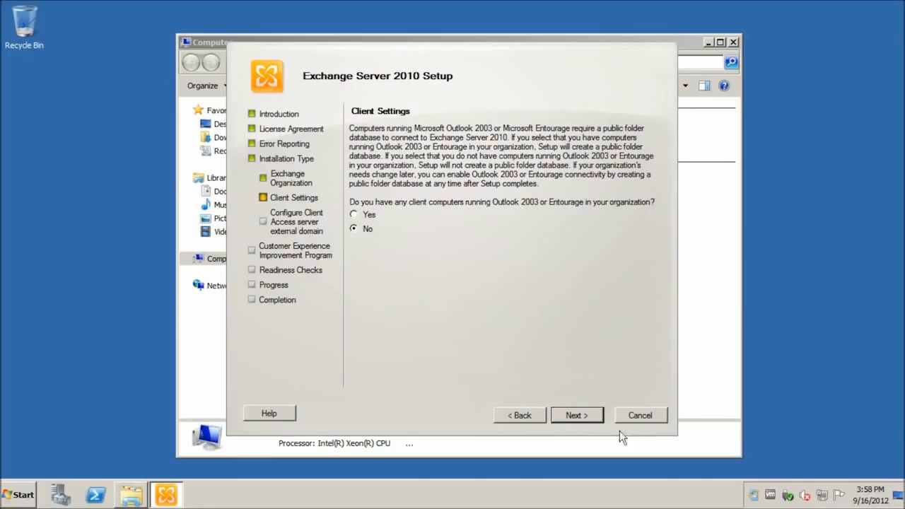
pyautogui.click(576, 416)
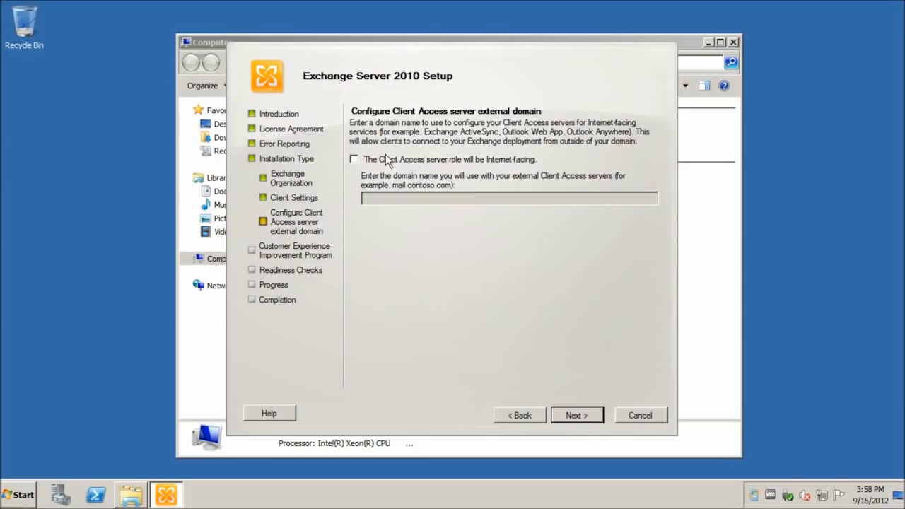
pyautogui.click(417, 161)
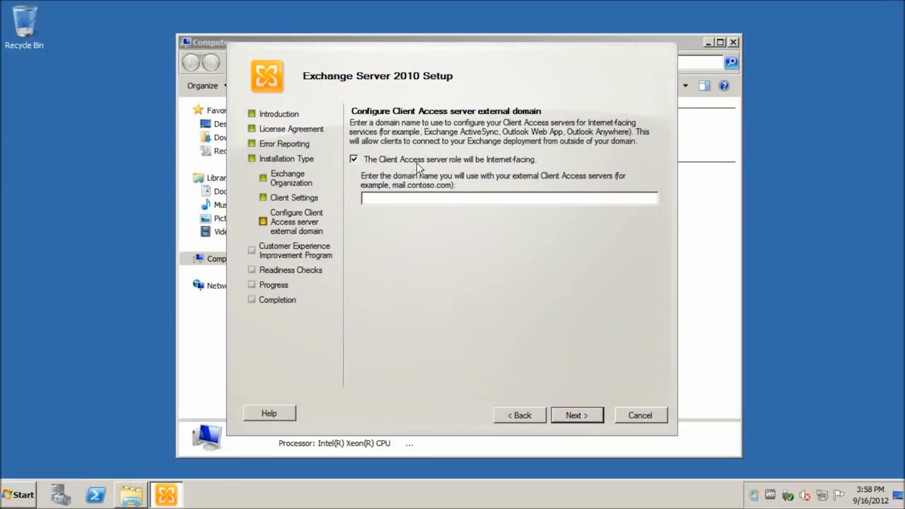
pyautogui.click(488, 199)
pyautogui.write('exchange.sandbox.itsupportme.com')
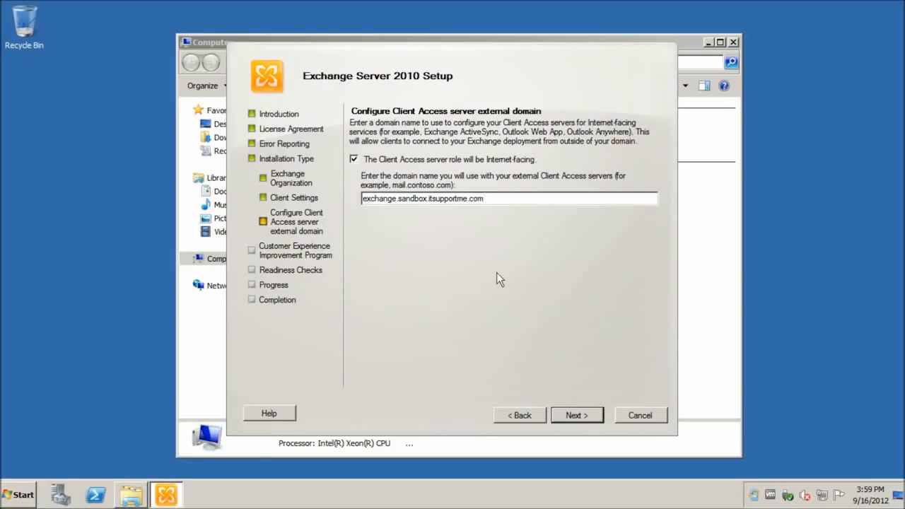
pyautogui.click(590, 418)
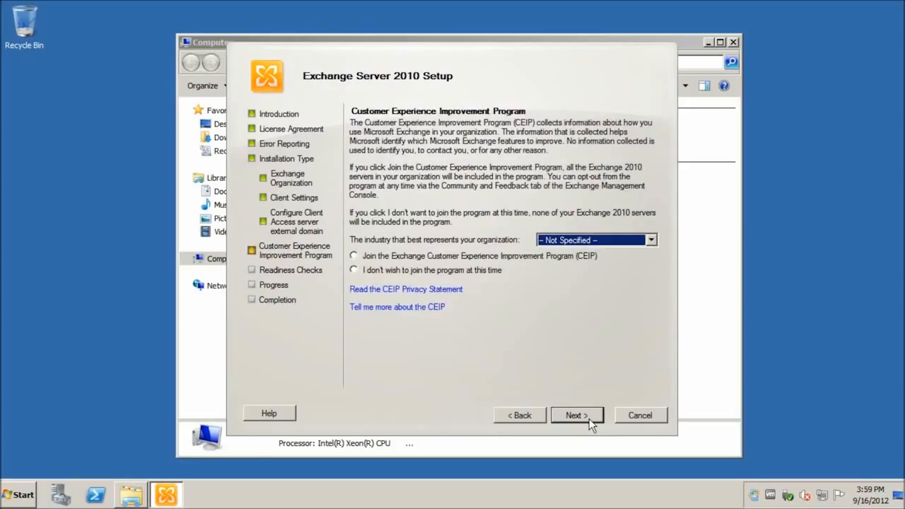
# Run the readiness checks, collapse the Organization Prerequisites warning, and install Exchange
pyautogui.click(430, 272)
pyautogui.click(577, 415)
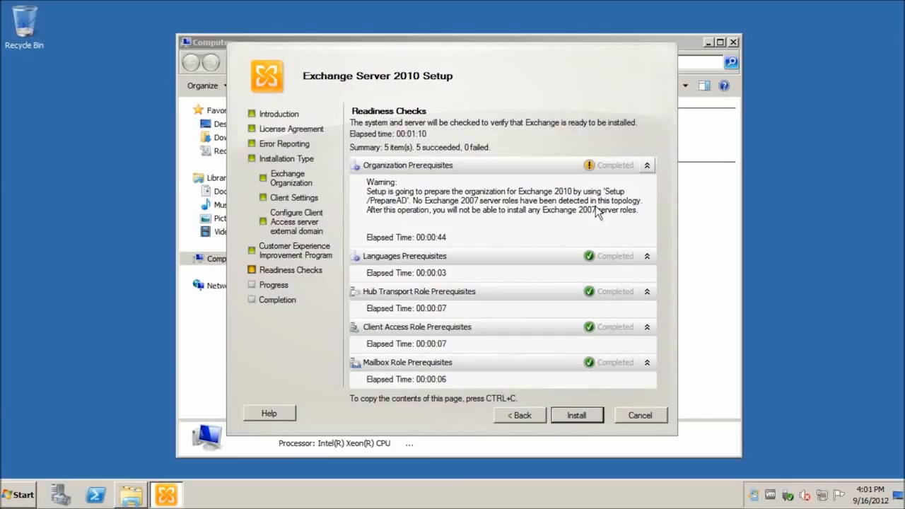
pyautogui.click(646, 166)
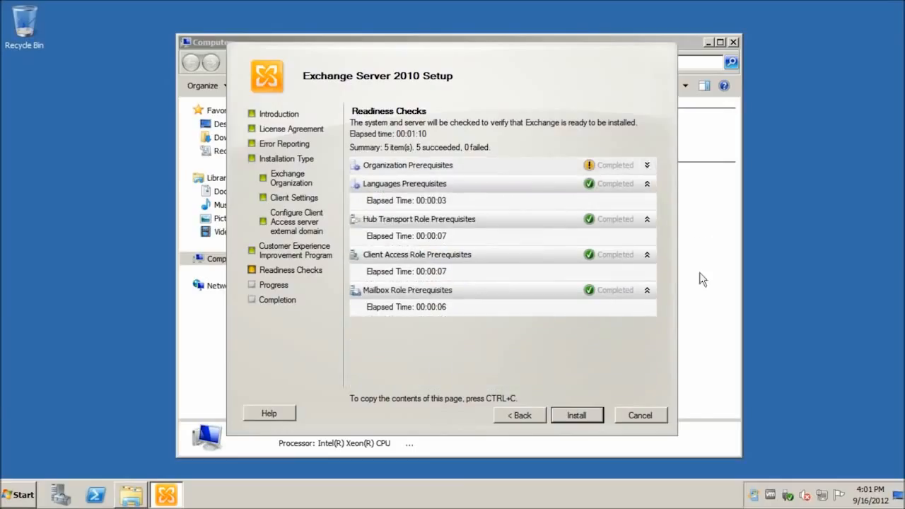
pyautogui.click(590, 418)
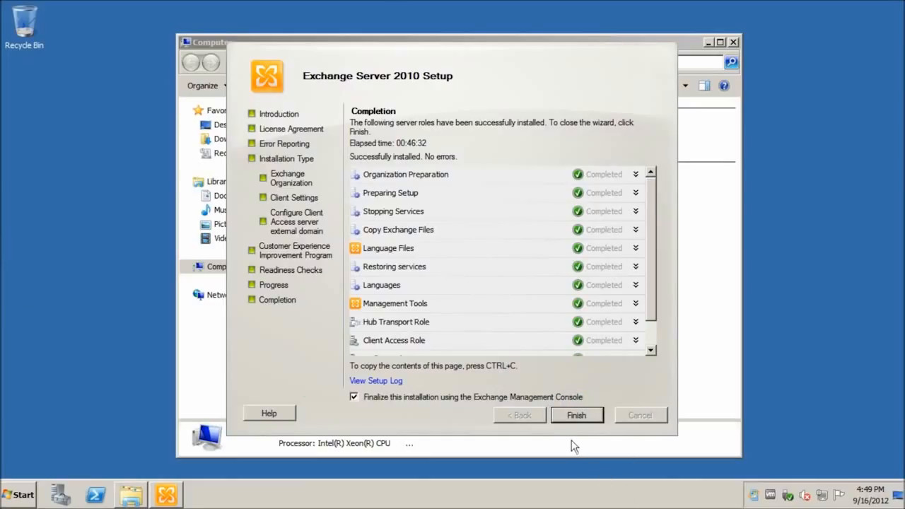
# Finish the setup wizard, dismiss the add-ons bar, and accept the Microsoft Update terms
pyautogui.click(583, 420)
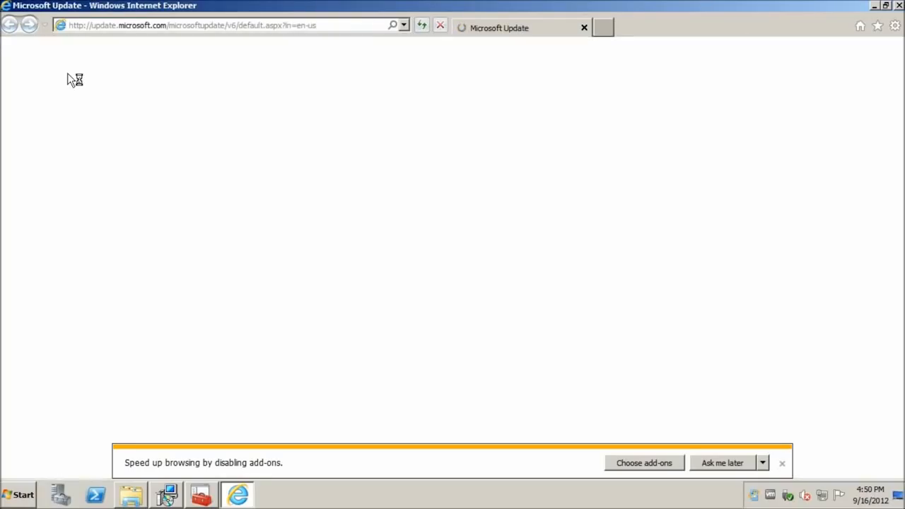
pyautogui.click(782, 465)
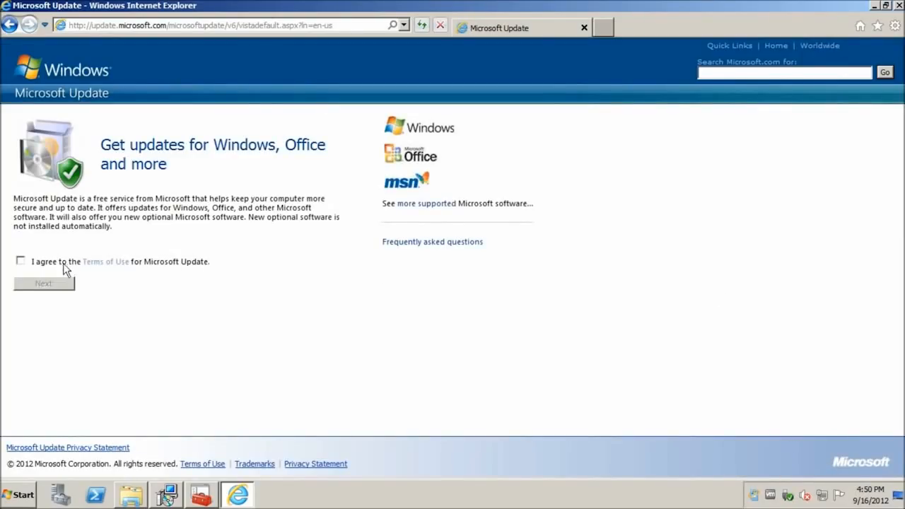
pyautogui.click(35, 263)
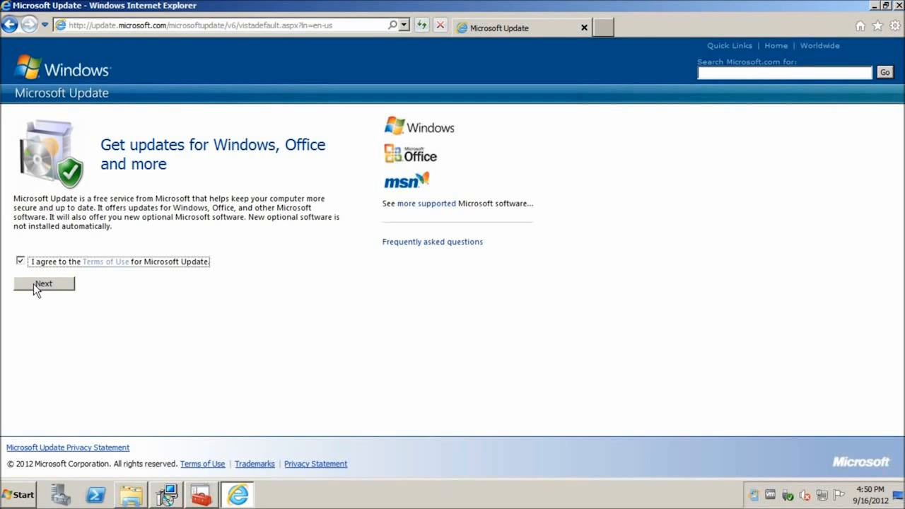
# Bring up the Exchange Management Console, close its start panel, and return to Microsoft Update
pyautogui.moveTo(202, 497)
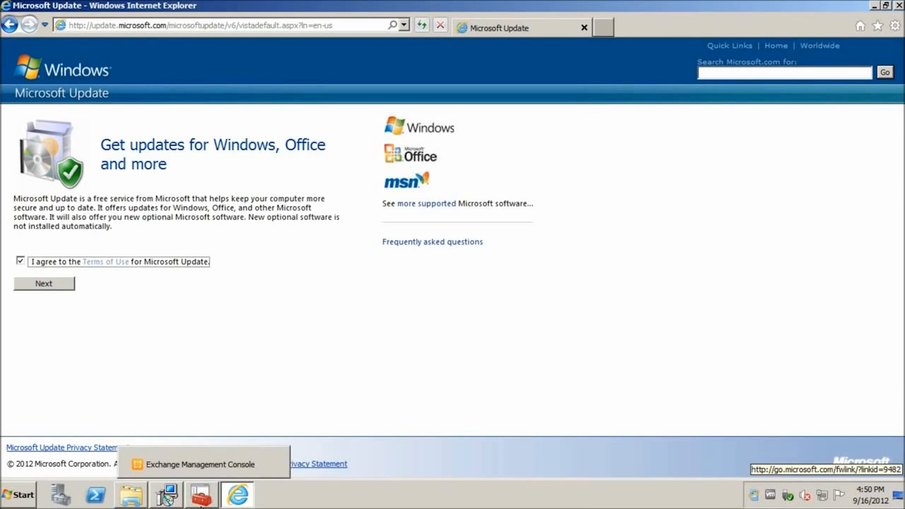
pyautogui.click(201, 464)
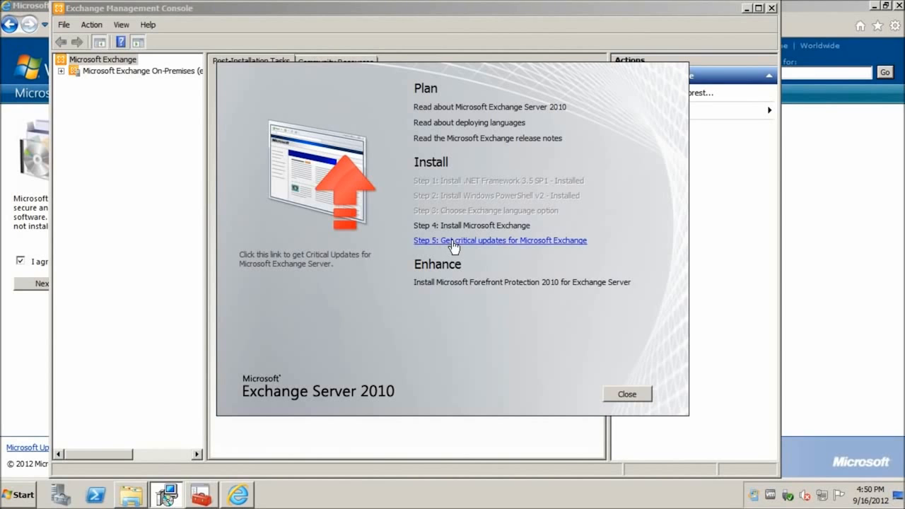
pyautogui.click(627, 393)
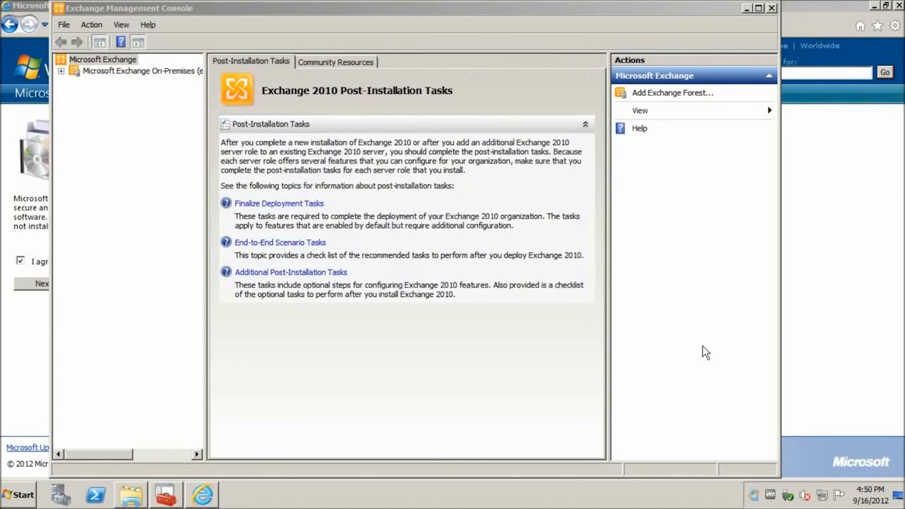
pyautogui.click(816, 34)
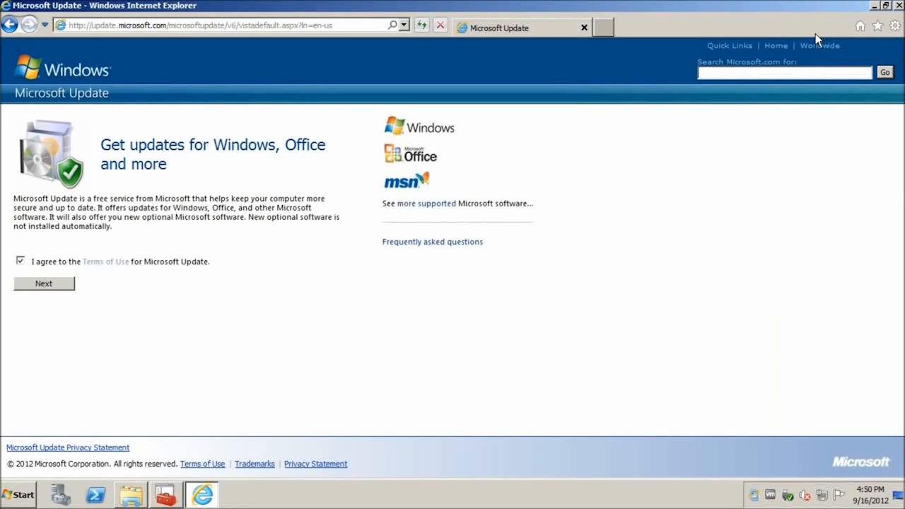
# Install updates with the recommended settings, then bring the Exchange Management Console forward
pyautogui.click(47, 286)
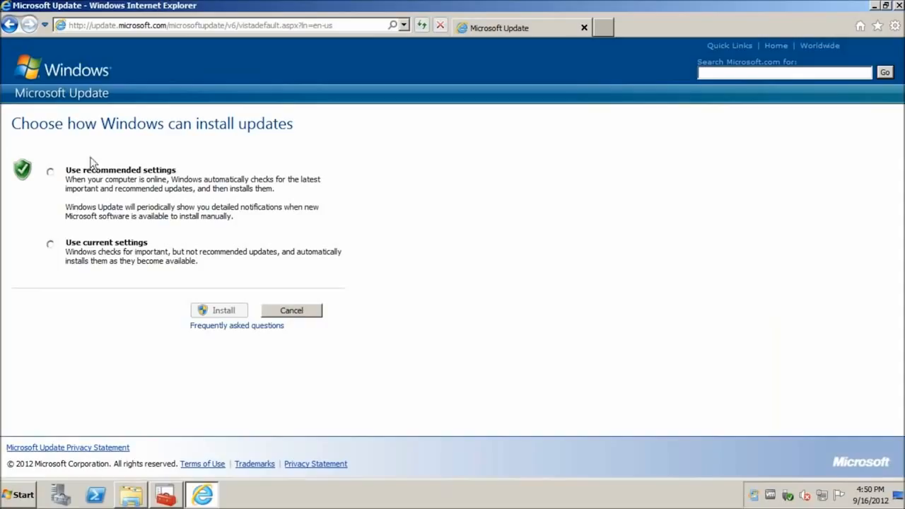
pyautogui.click(50, 173)
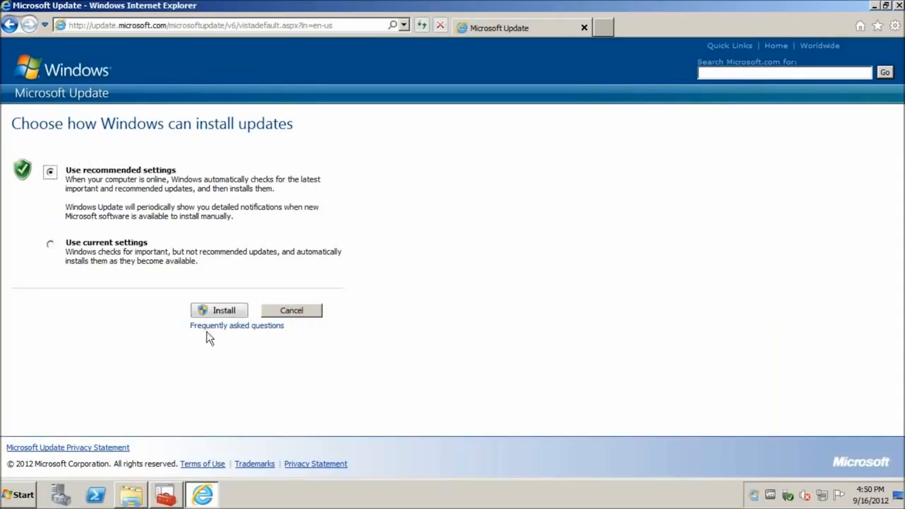
pyautogui.click(224, 315)
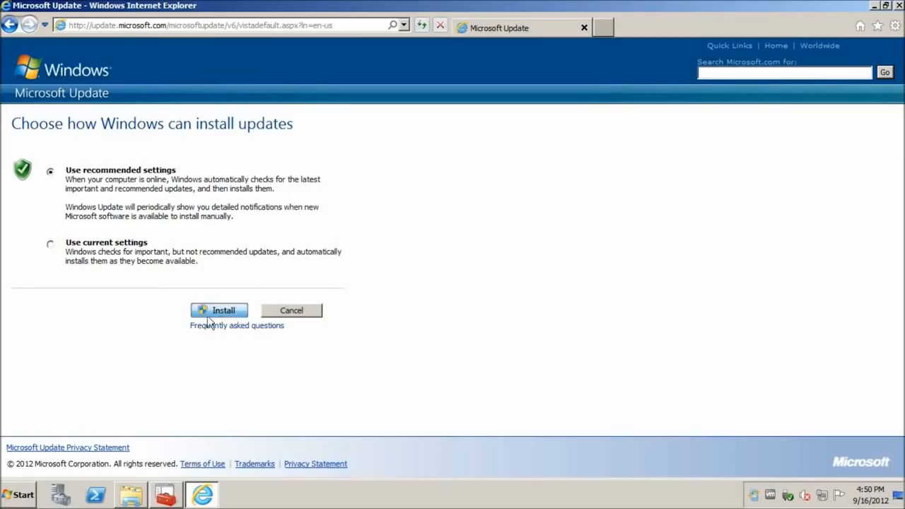
pyautogui.click(173, 496)
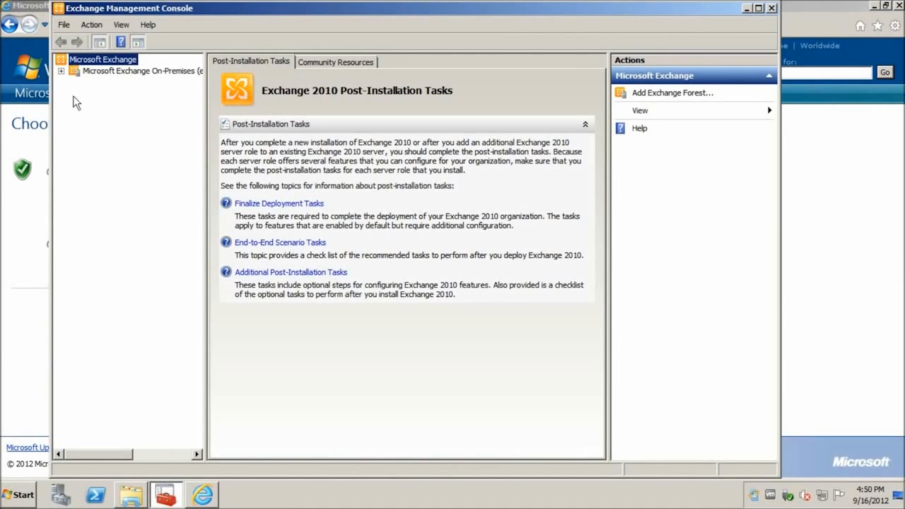
# Dismiss the unlicensed-server warning and show Server Configuration with the EXCHANGE server and its self-signed certificate
pyautogui.click(75, 72)
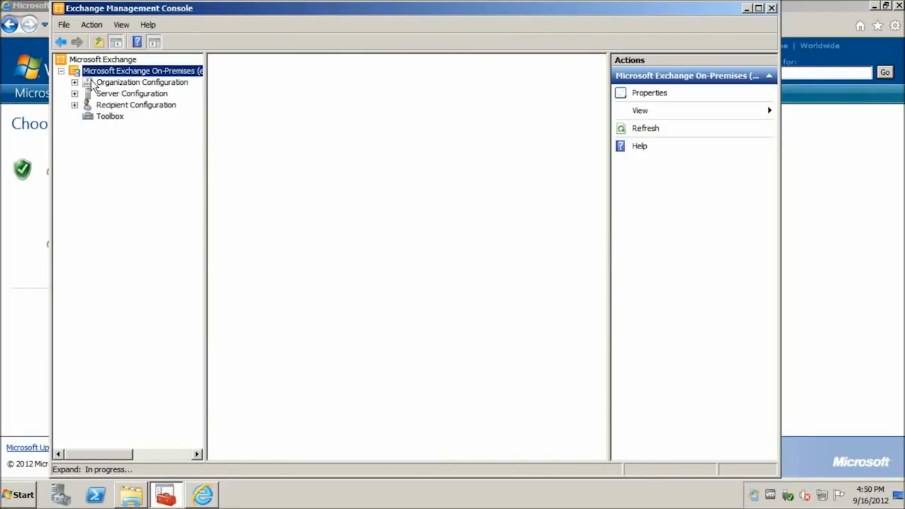
pyautogui.click(91, 83)
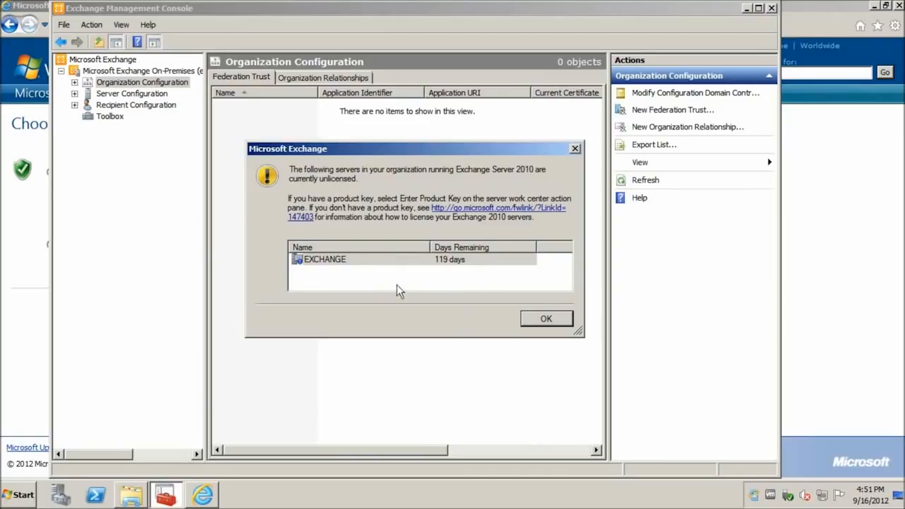
pyautogui.click(566, 319)
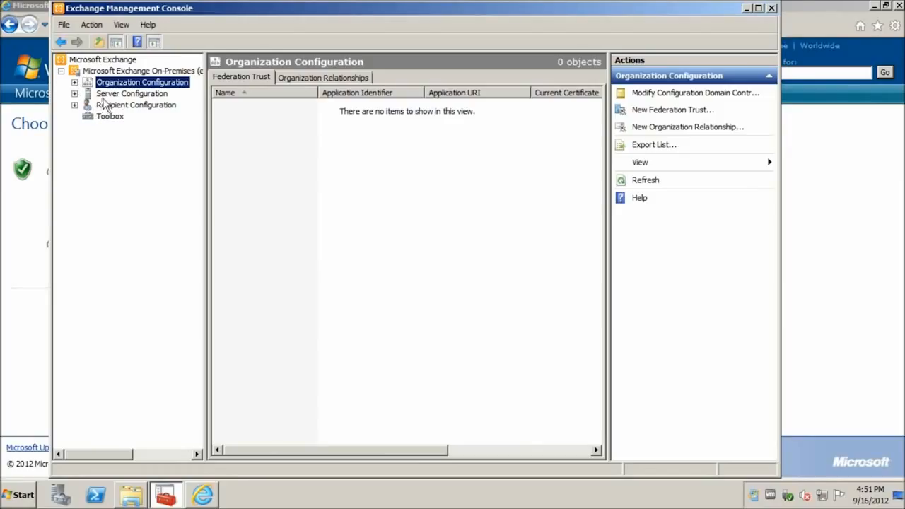
pyautogui.click(117, 95)
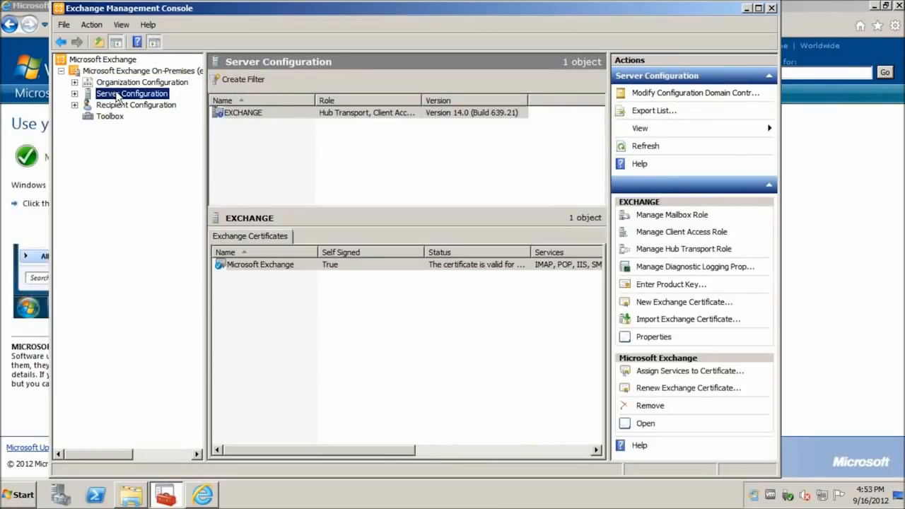
pyautogui.click(236, 114)
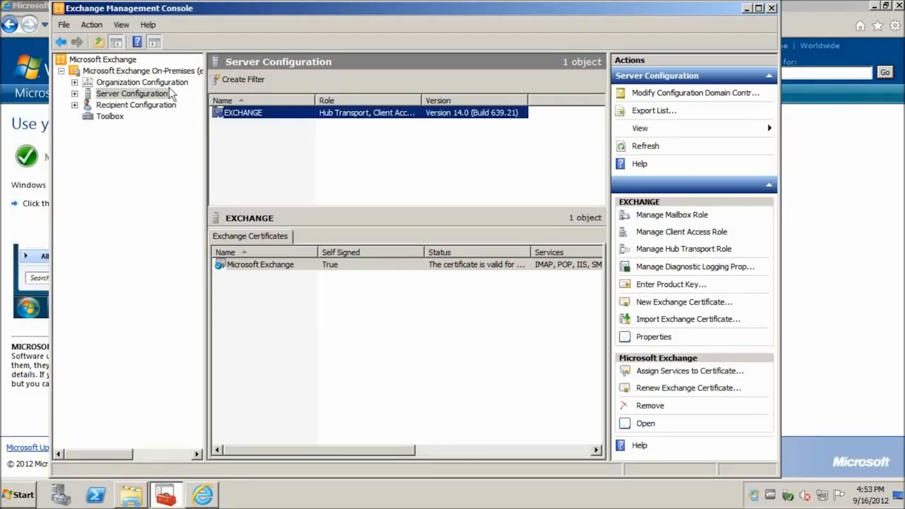
pyautogui.click(74, 82)
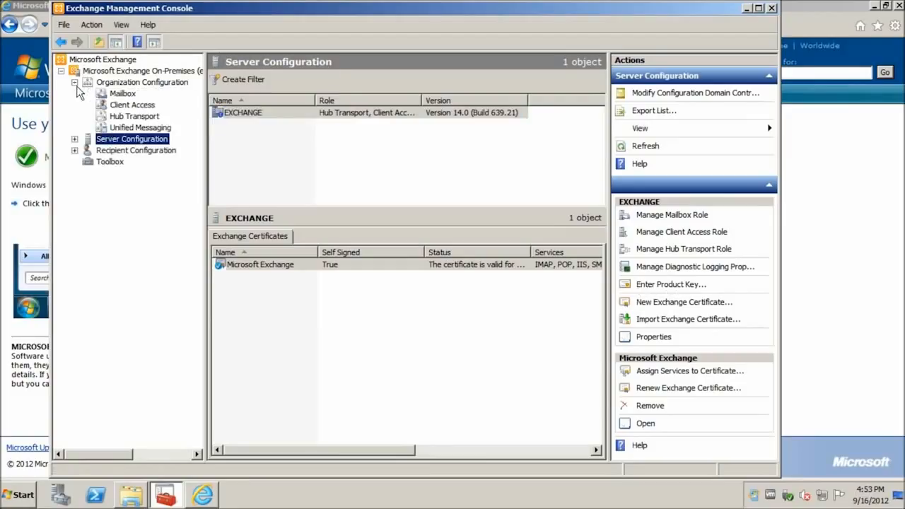
pyautogui.click(120, 95)
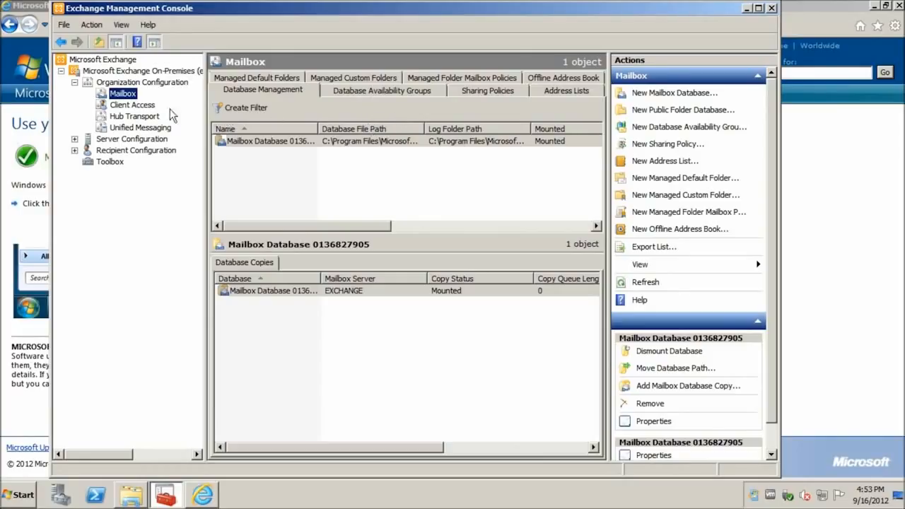
# Look through Client Access and Hub Transport, then show the accepted domain sandbox.itsupportme.com as authoritative default
pyautogui.click(133, 106)
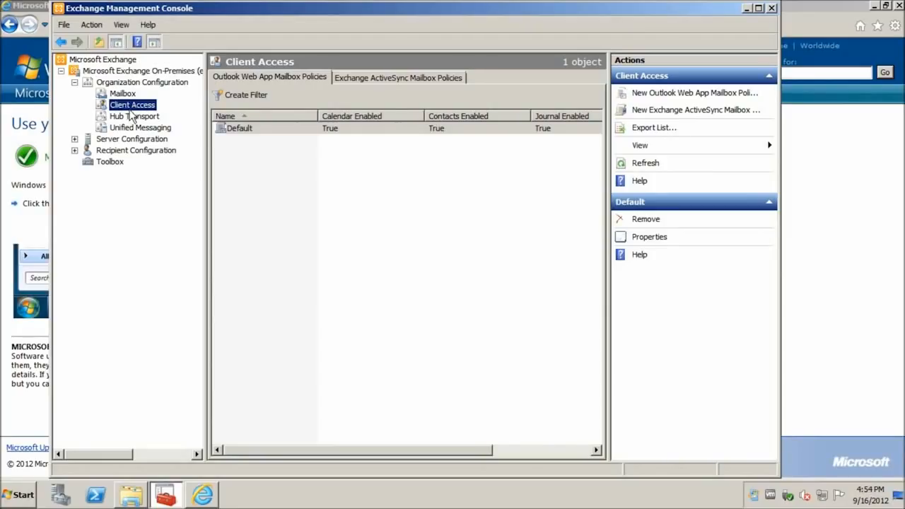
pyautogui.click(122, 118)
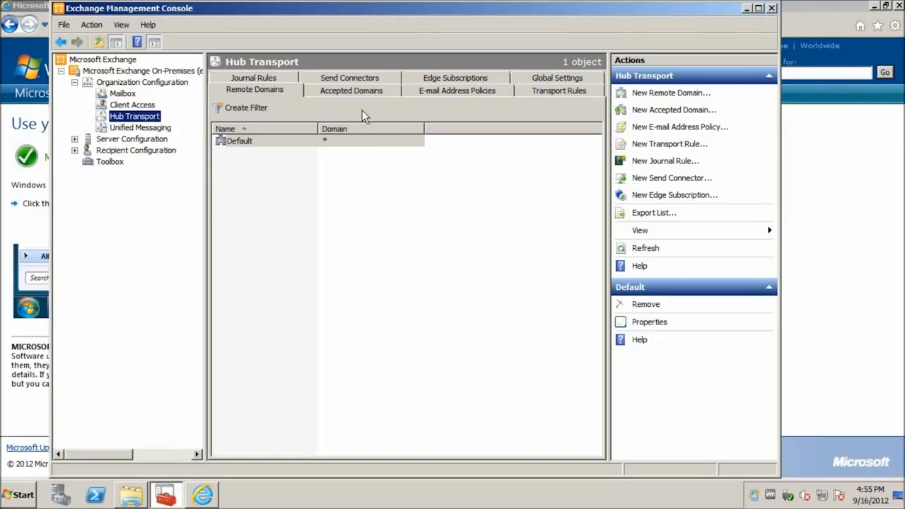
pyautogui.click(340, 92)
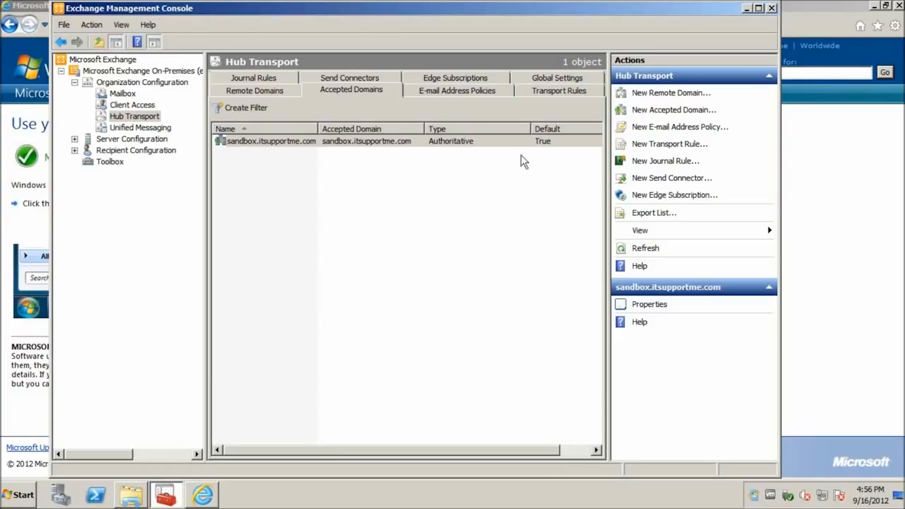
pyautogui.click(638, 110)
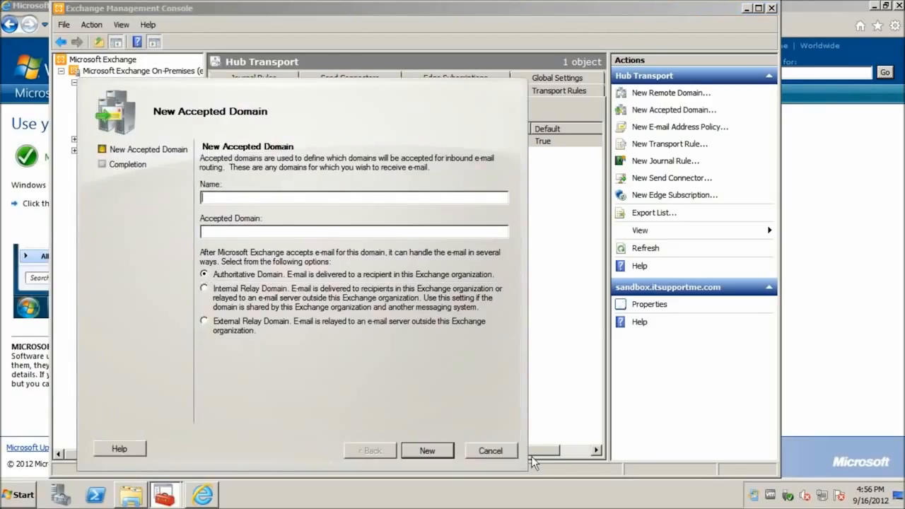
pyautogui.click(479, 453)
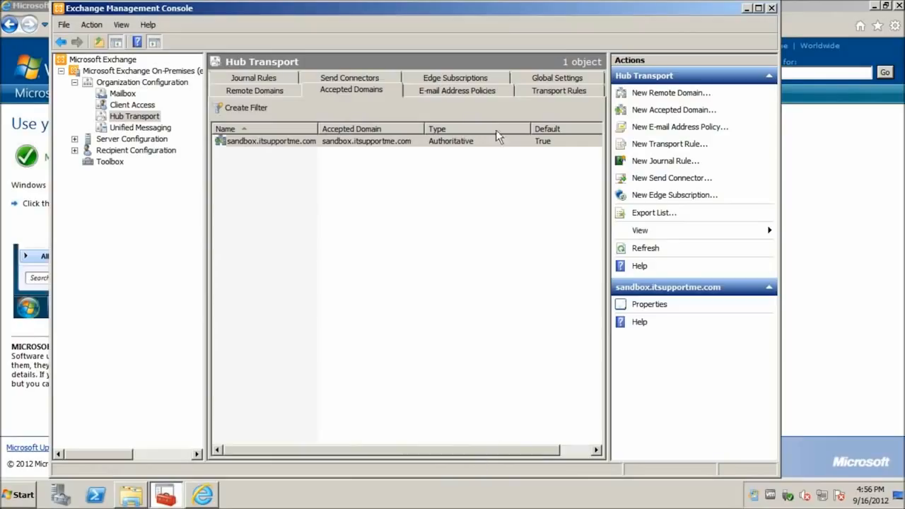
# Look through the Hub Transport e-mail address policies, transport rules and global settings
pyautogui.click(481, 92)
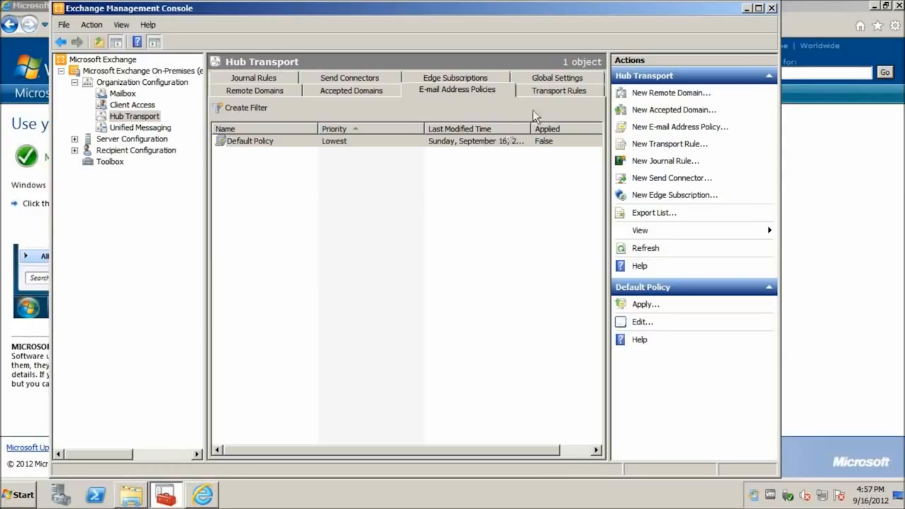
pyautogui.click(550, 99)
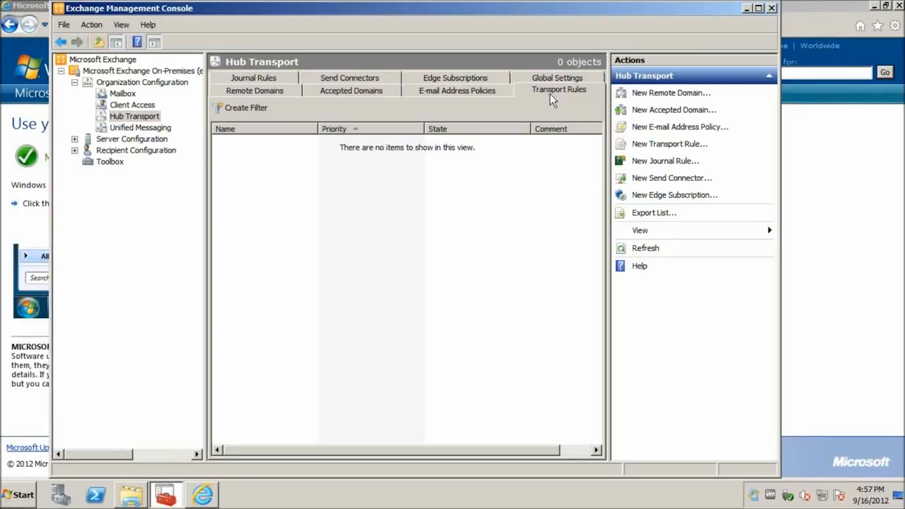
pyautogui.click(557, 79)
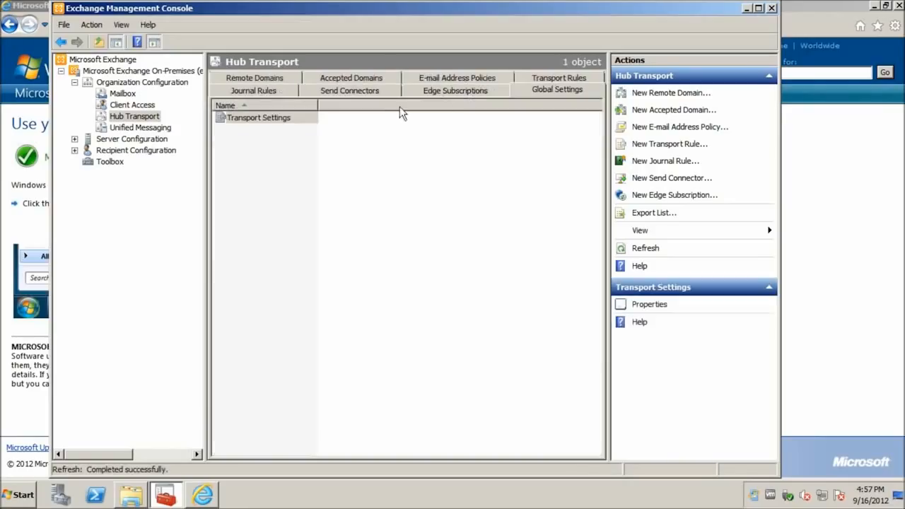
# Check Transport Settings' Message Delivery options without changes, then show the empty Send Connectors list
pyautogui.doubleClick(253, 122)
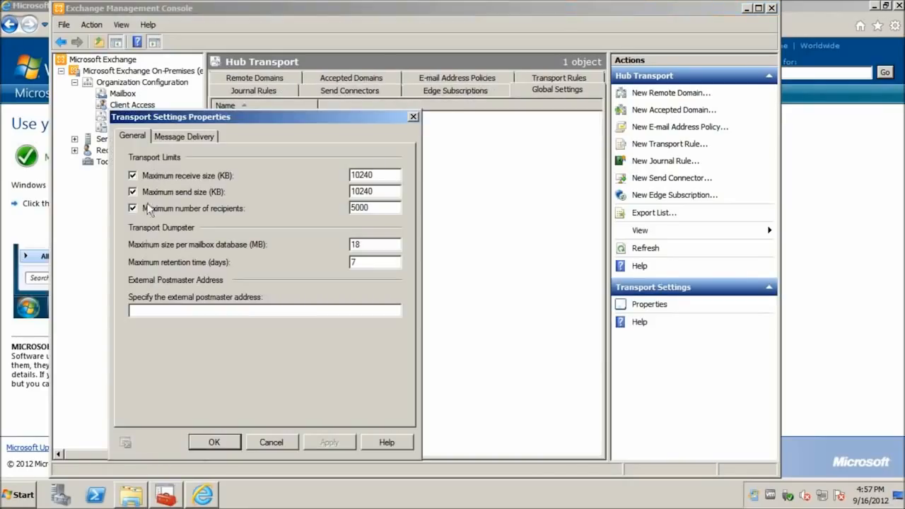
pyautogui.click(199, 142)
pyautogui.click(271, 442)
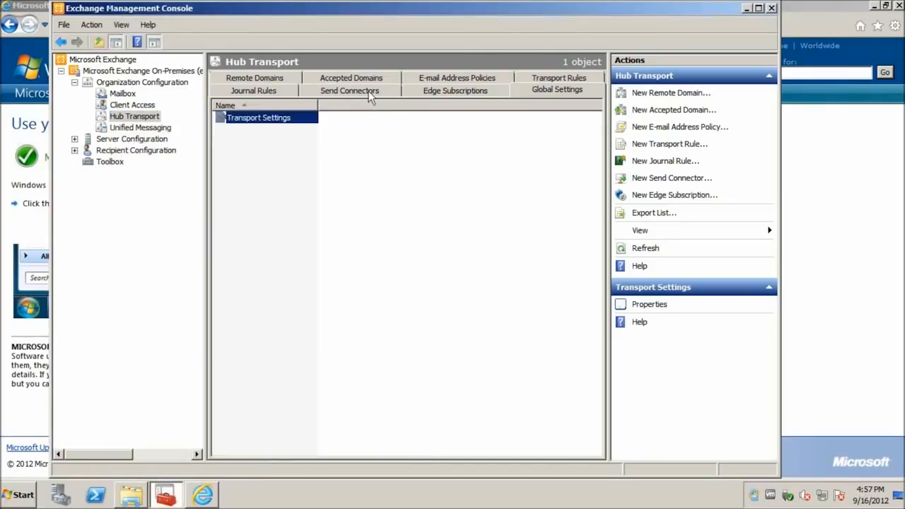
pyautogui.click(371, 98)
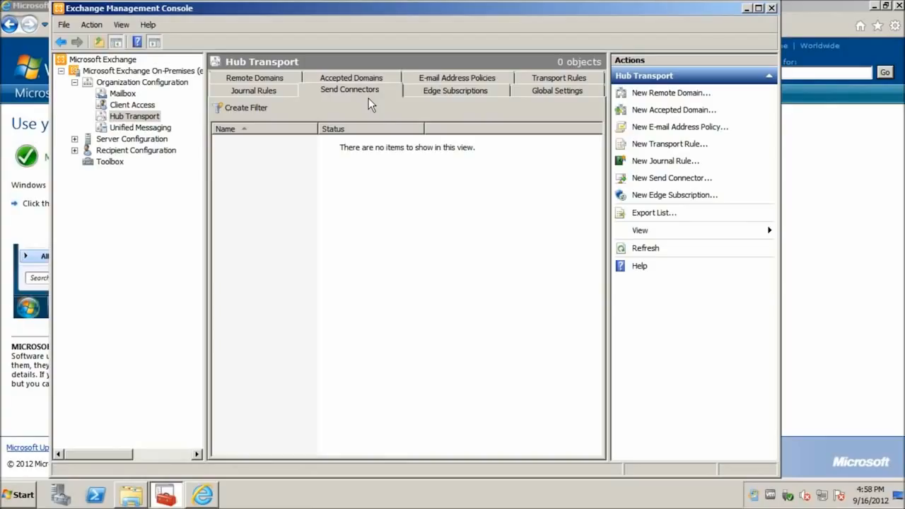
# Start the New Send Connector wizard from the empty send connectors list
pyautogui.rightClick(348, 201)
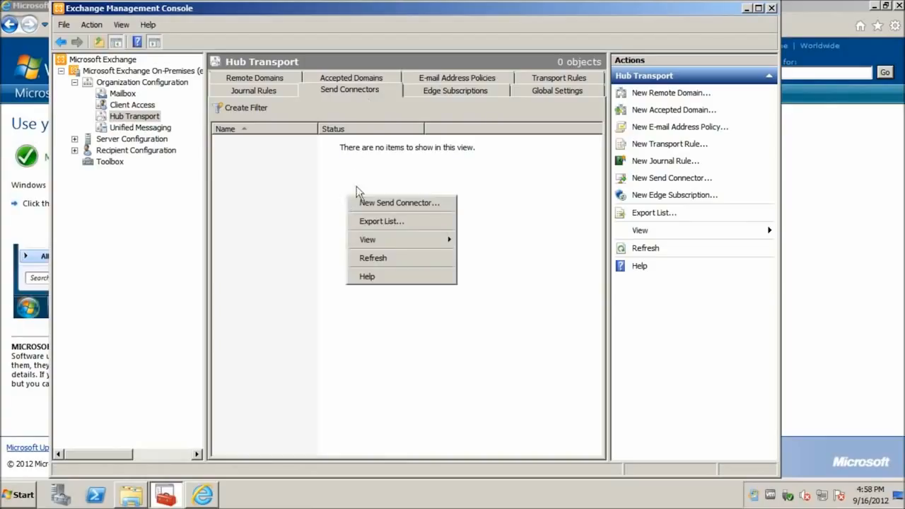
pyautogui.click(364, 204)
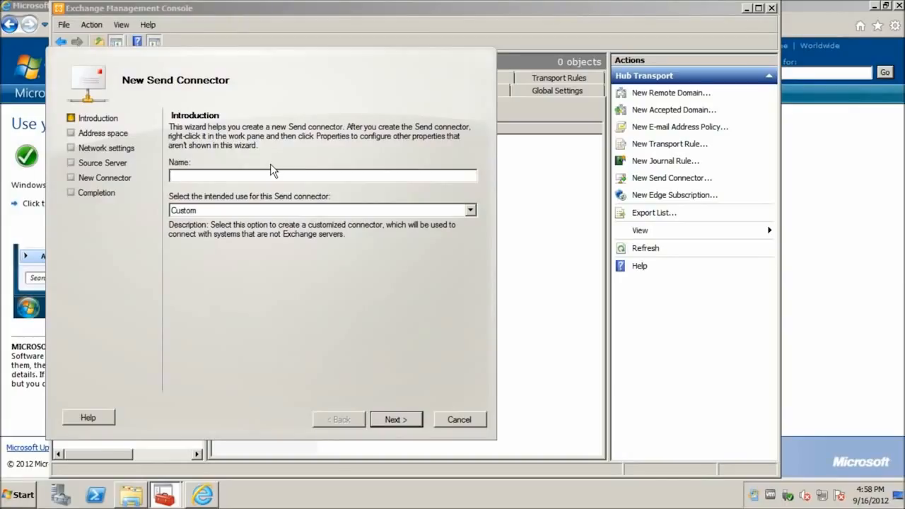
# Name the send connector Internet, set its intended use to Internet, and add SMTP address space *
pyautogui.write('Internet')
pyautogui.click(236, 212)
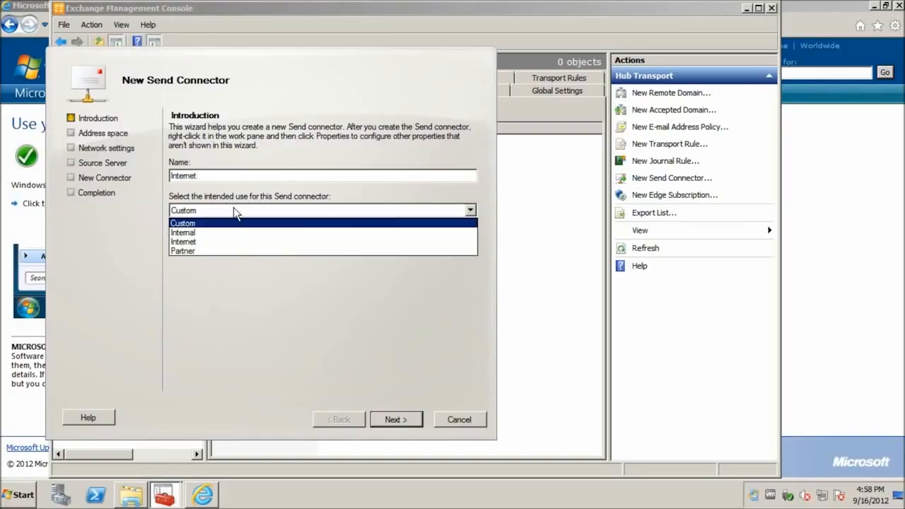
pyautogui.click(197, 244)
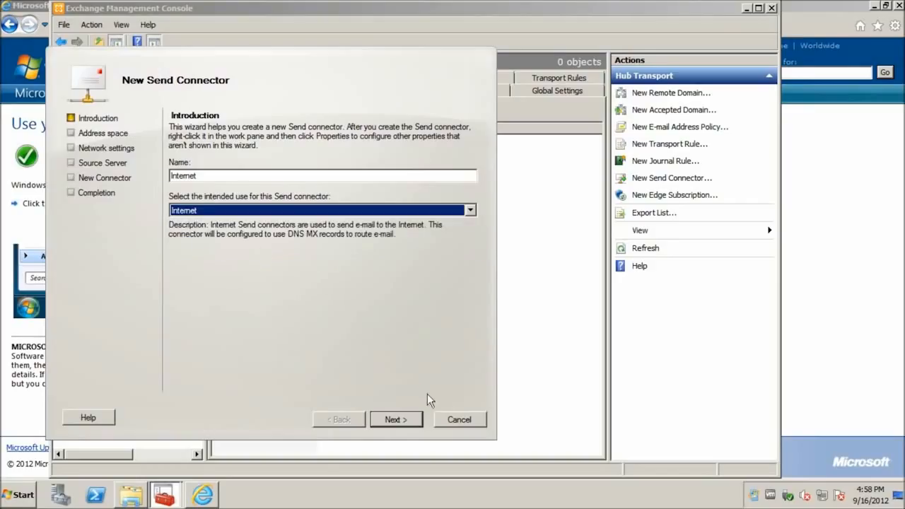
pyautogui.click(400, 420)
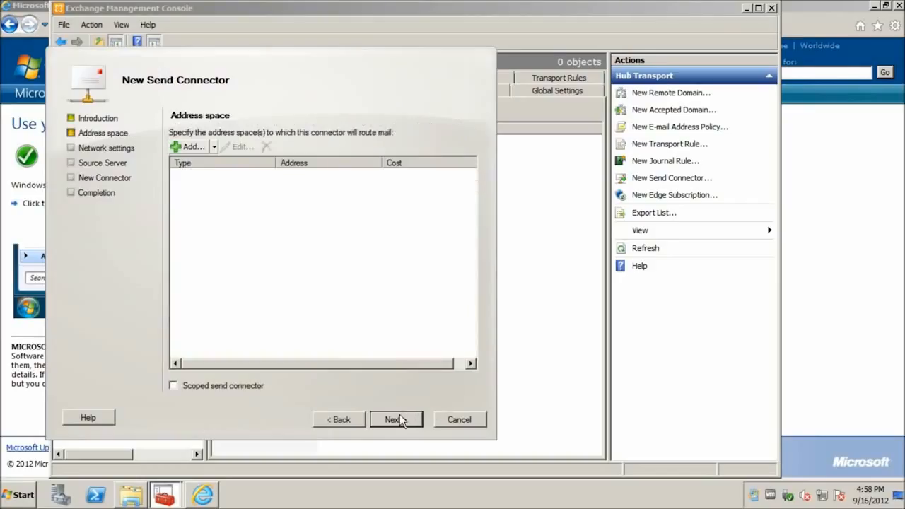
pyautogui.click(192, 147)
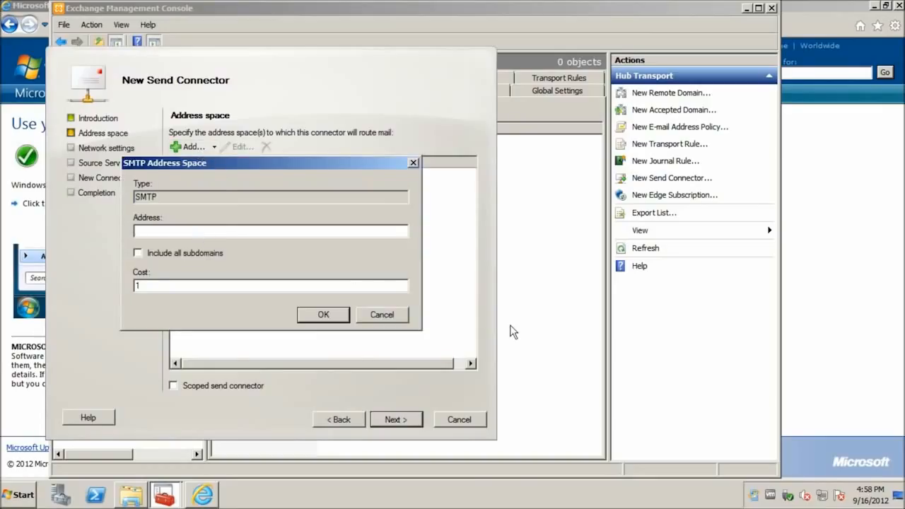
pyautogui.write('*')
pyautogui.click(302, 315)
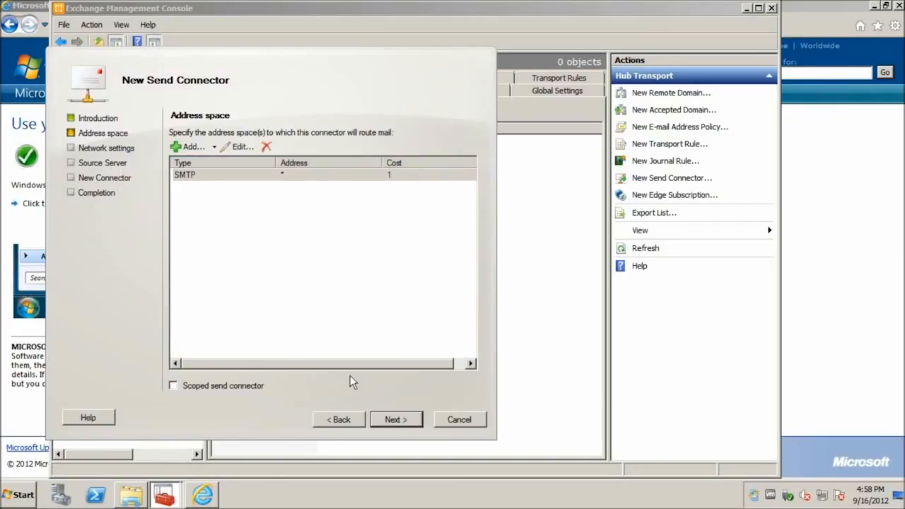
pyautogui.click(395, 423)
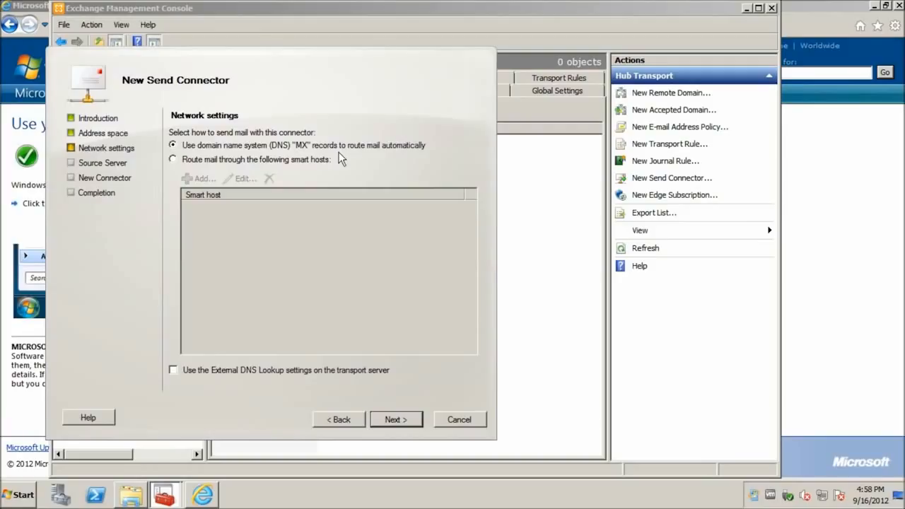
# Keep DNS MX routing with EXCHANGE as source server and create the Internet connector
pyautogui.click(405, 423)
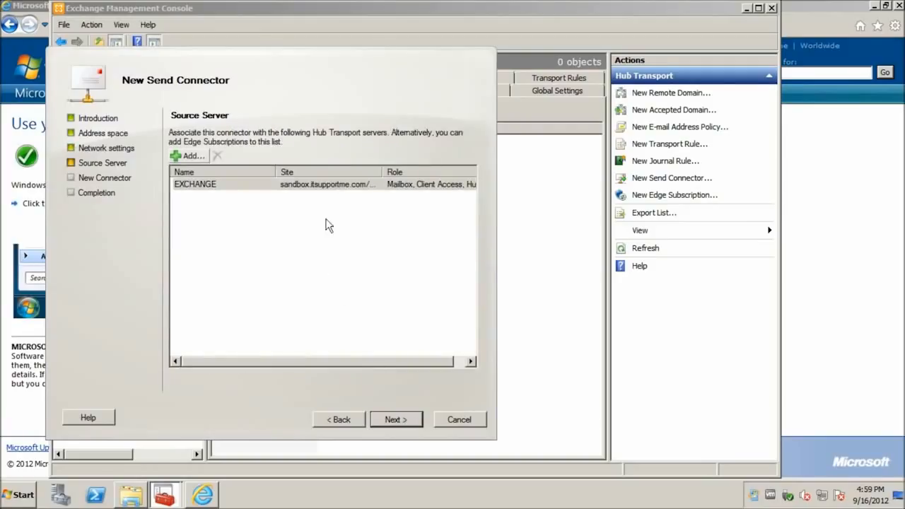
pyautogui.click(335, 186)
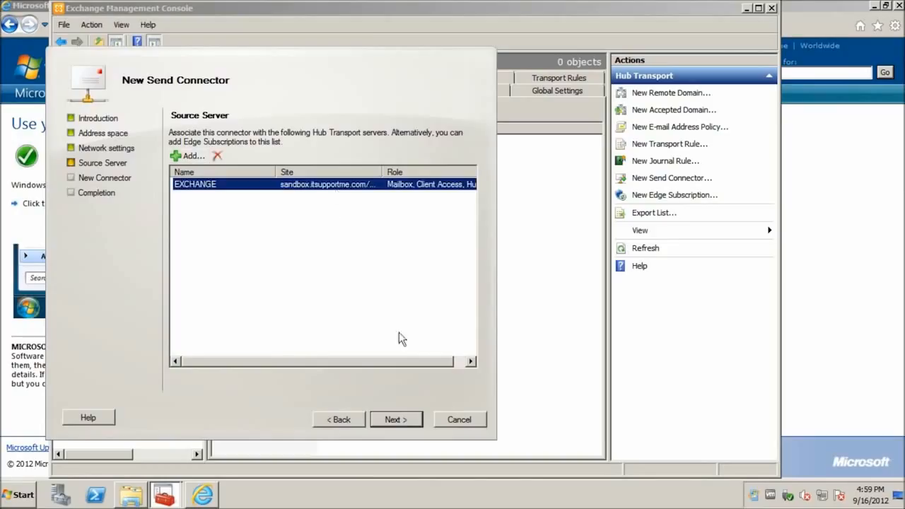
pyautogui.click(404, 422)
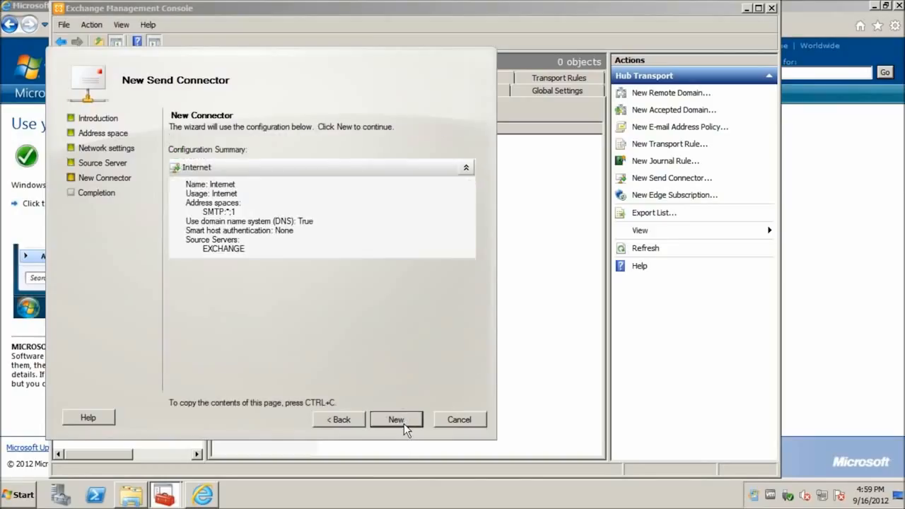
pyautogui.click(405, 424)
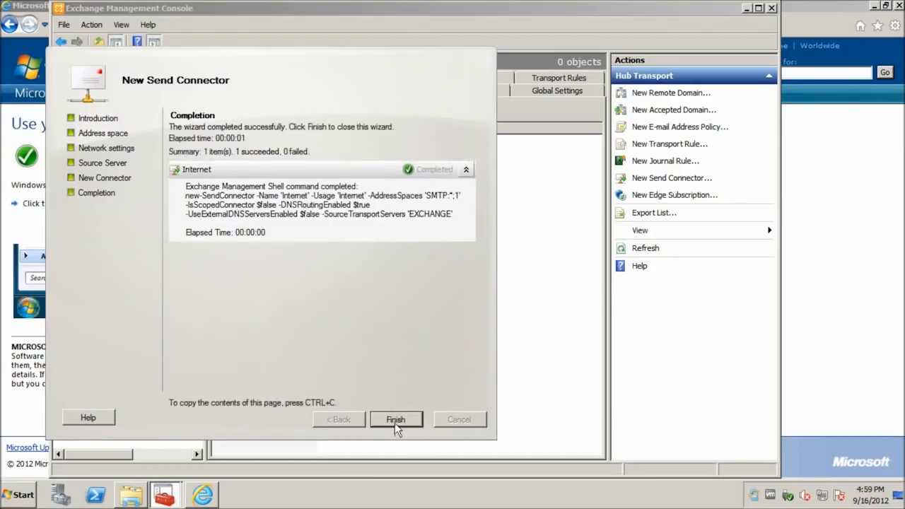
pyautogui.click(396, 422)
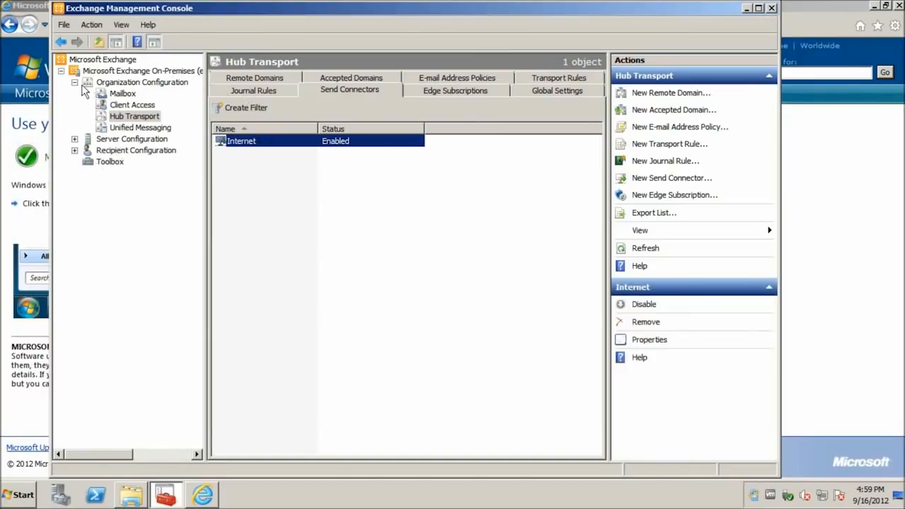
# Collapse Organization Configuration and show Server Configuration's Client Access settings for the EXCHANGE server
pyautogui.click(75, 83)
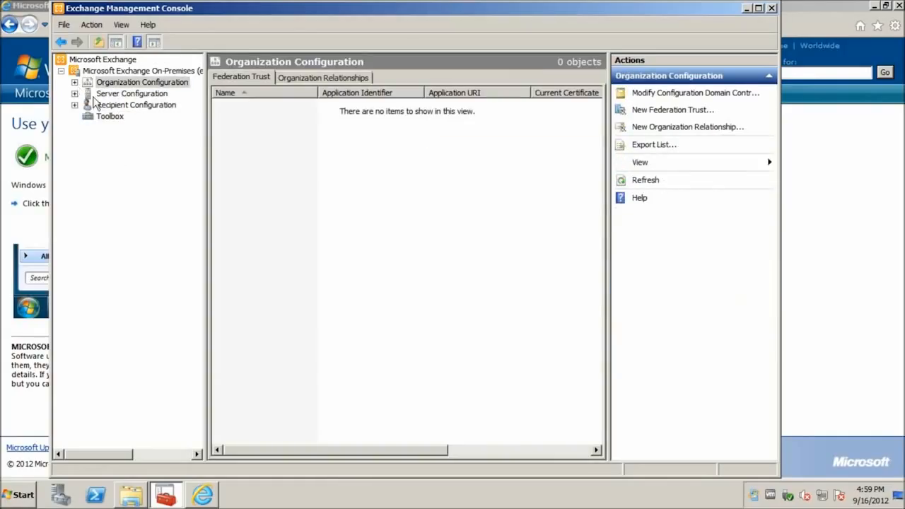
pyautogui.click(75, 94)
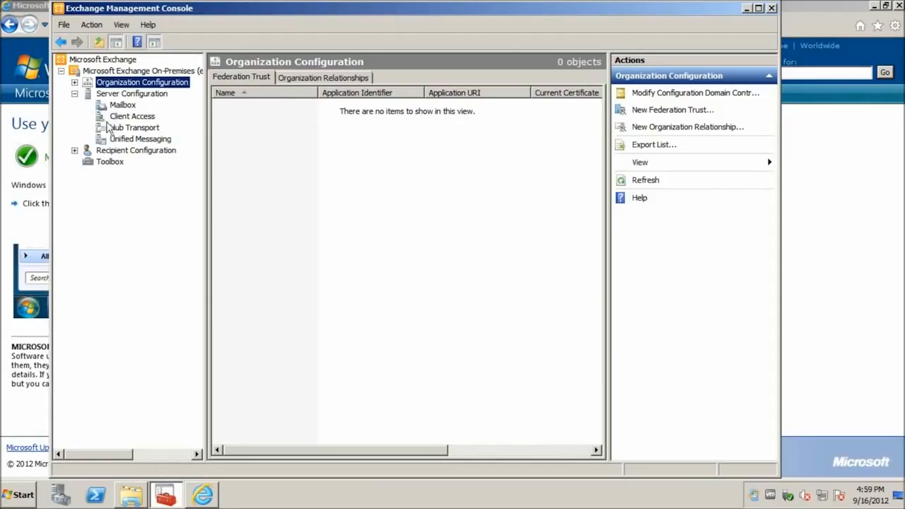
pyautogui.click(112, 122)
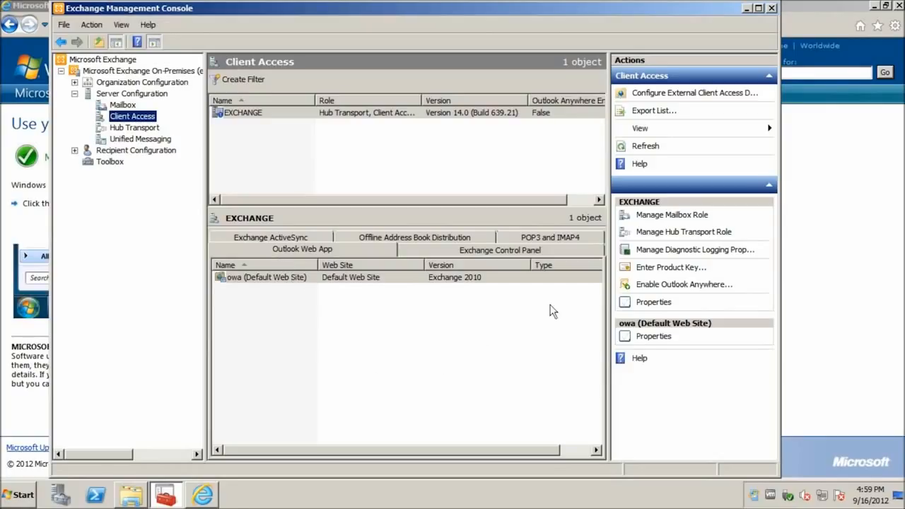
# Enable Outlook Anywhere with external host name exchange.sandbox.itsupportme.com and Basic authentication
pyautogui.click(648, 287)
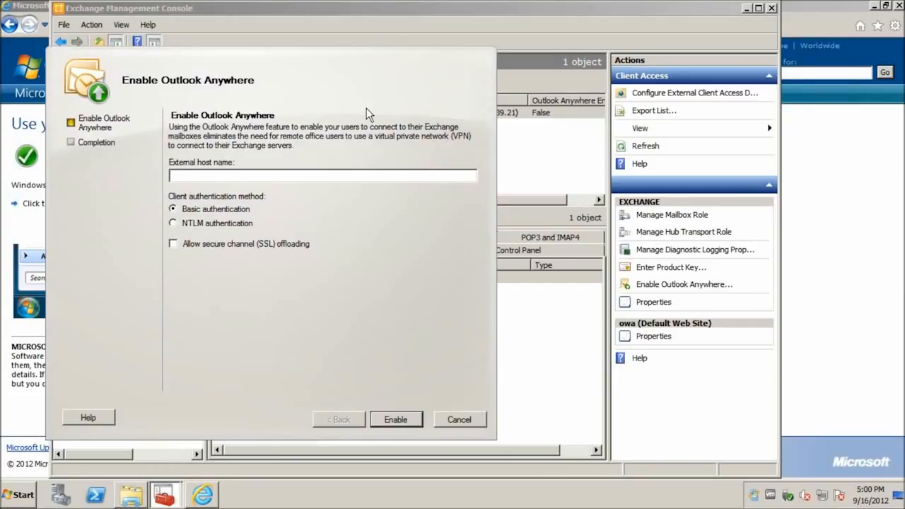
pyautogui.write('exchange.sandbox.itsupportme.com')
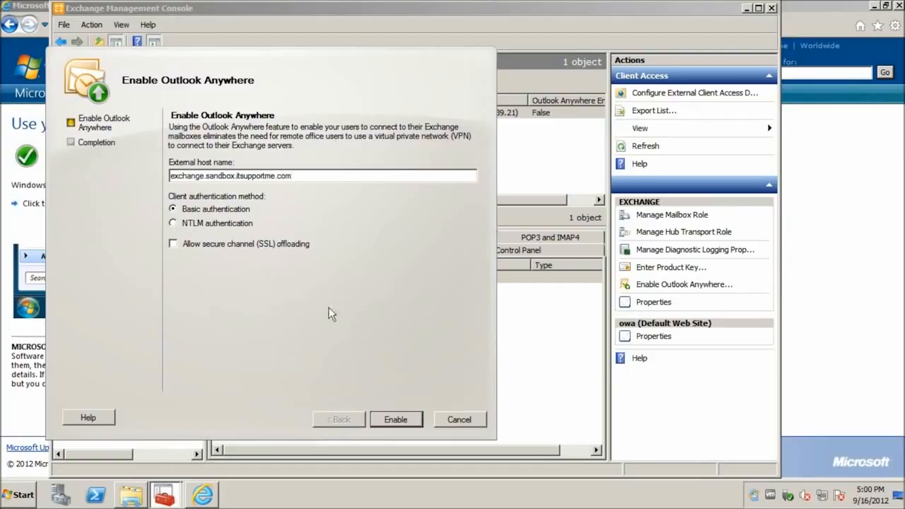
pyautogui.click(394, 419)
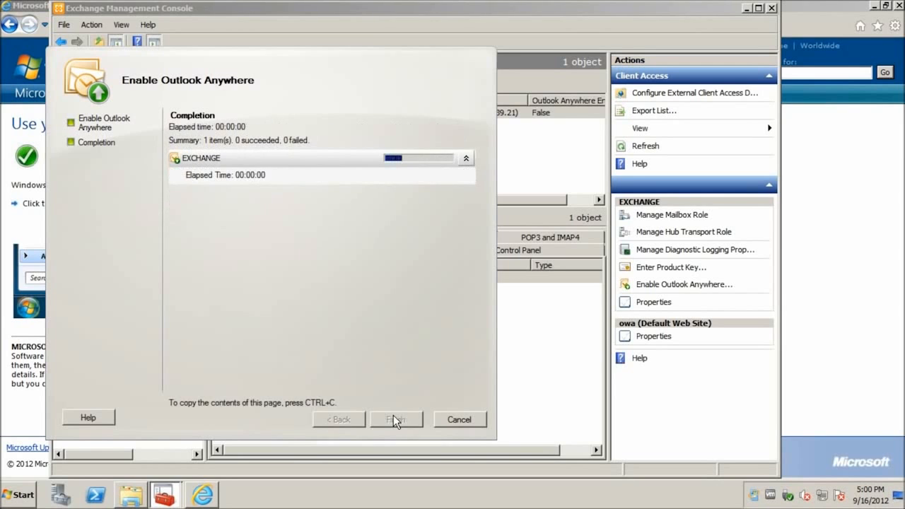
pyautogui.click(394, 418)
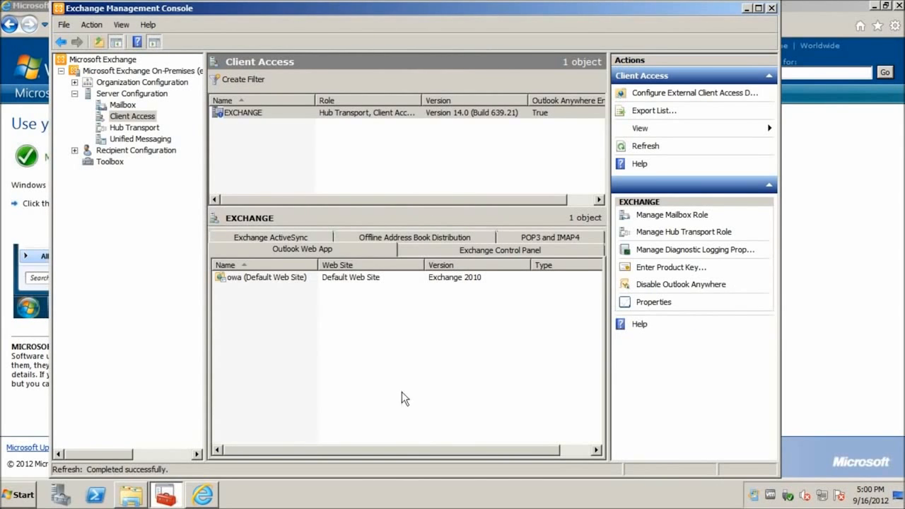
# Review the ecp virtual directory's URLs and authentication settings, closing without changes
pyautogui.click(443, 251)
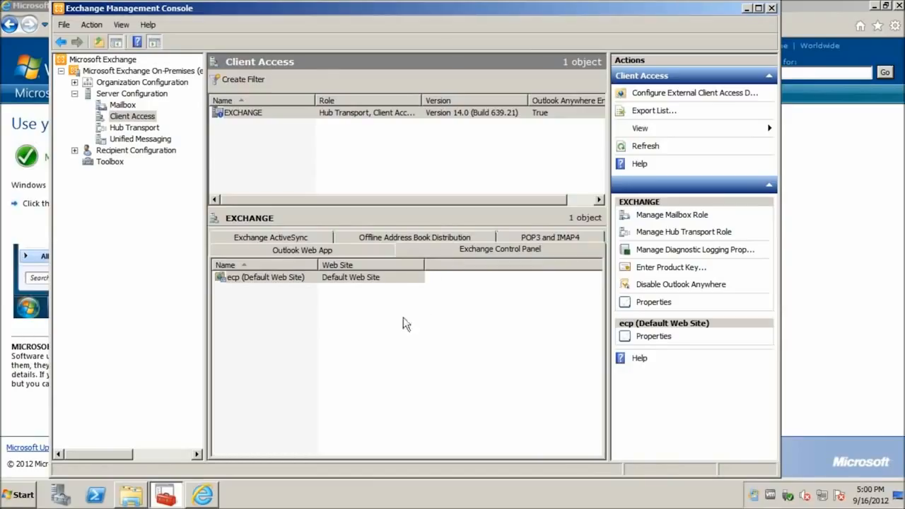
pyautogui.click(292, 280)
pyautogui.doubleClick(293, 278)
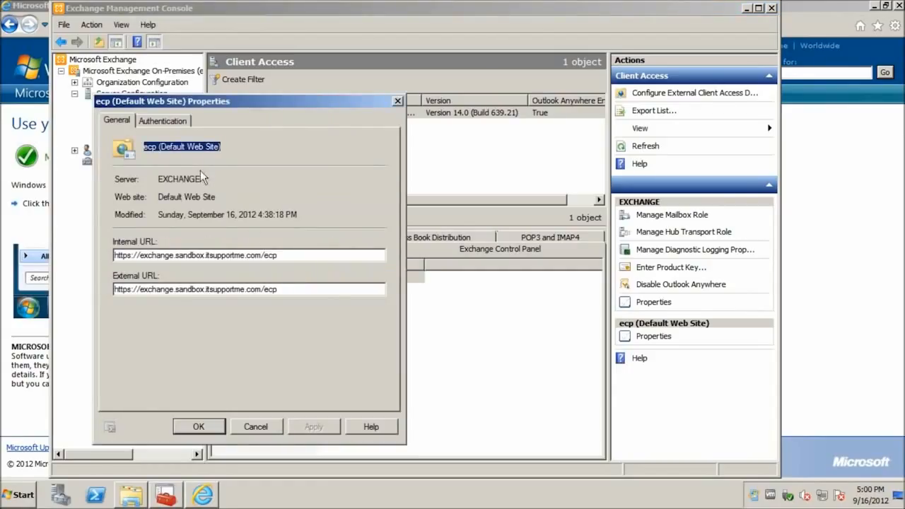
pyautogui.click(183, 126)
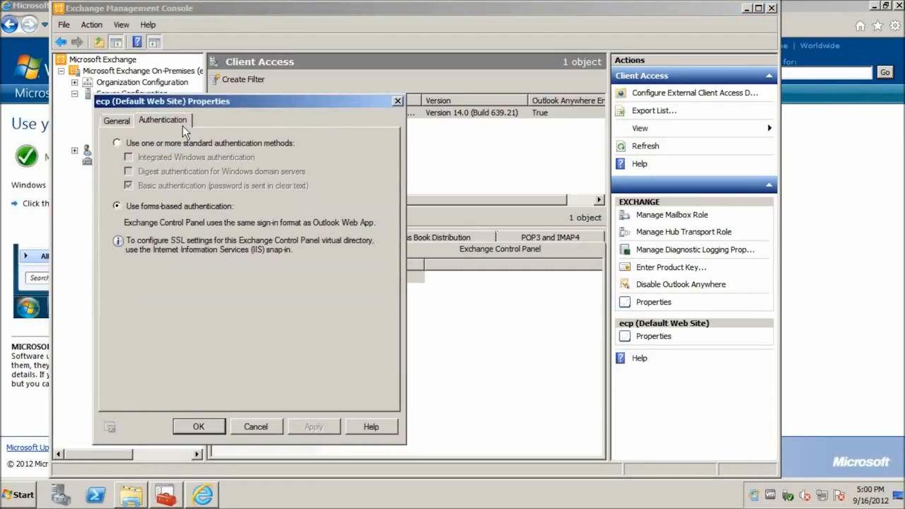
pyautogui.click(116, 123)
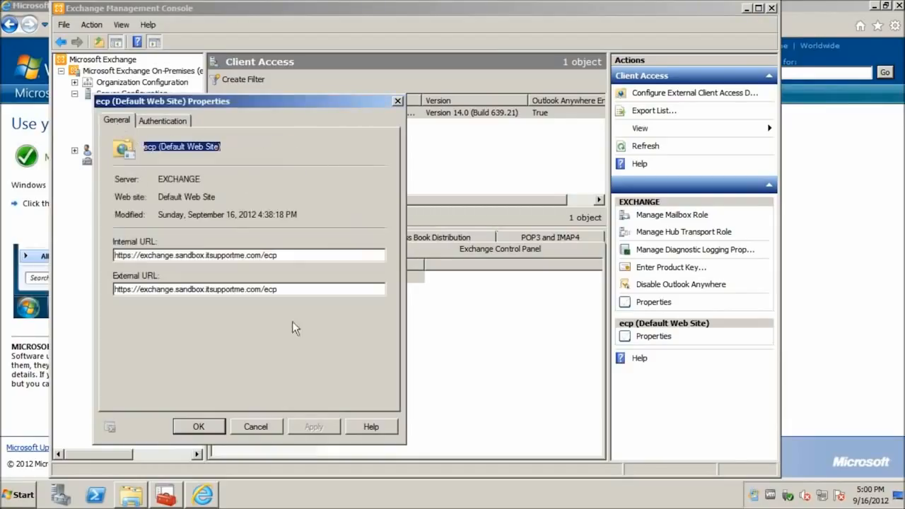
pyautogui.click(254, 426)
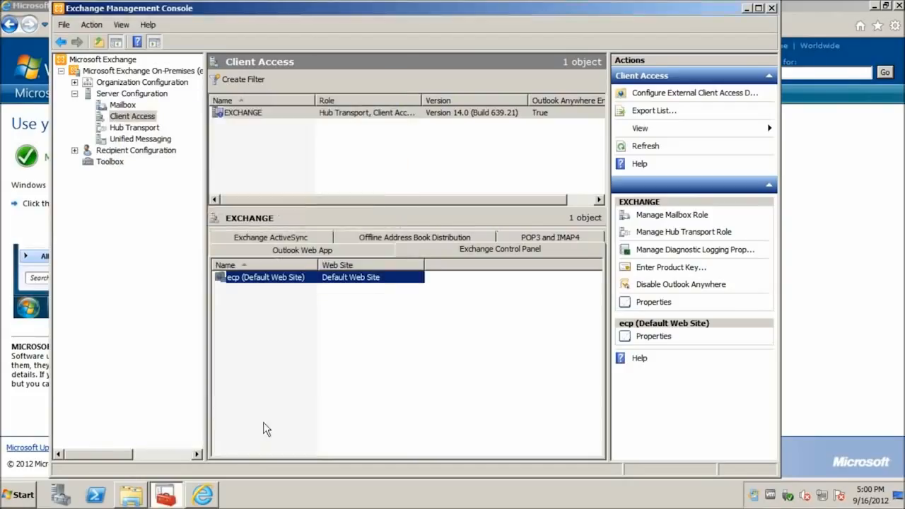
# Look through the Exchange ActiveSync and offline address book tabs, then show the POP3 and IMAP4 protocols
pyautogui.click(266, 239)
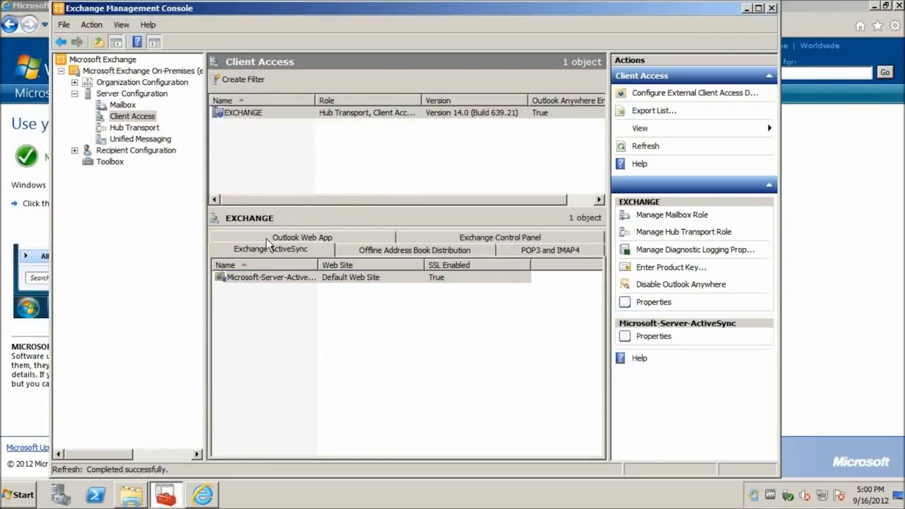
pyautogui.click(417, 252)
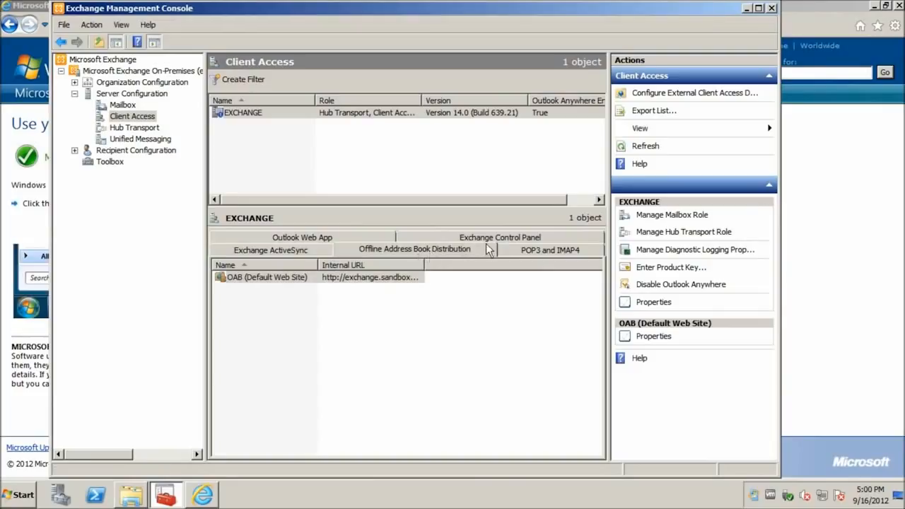
pyautogui.click(534, 252)
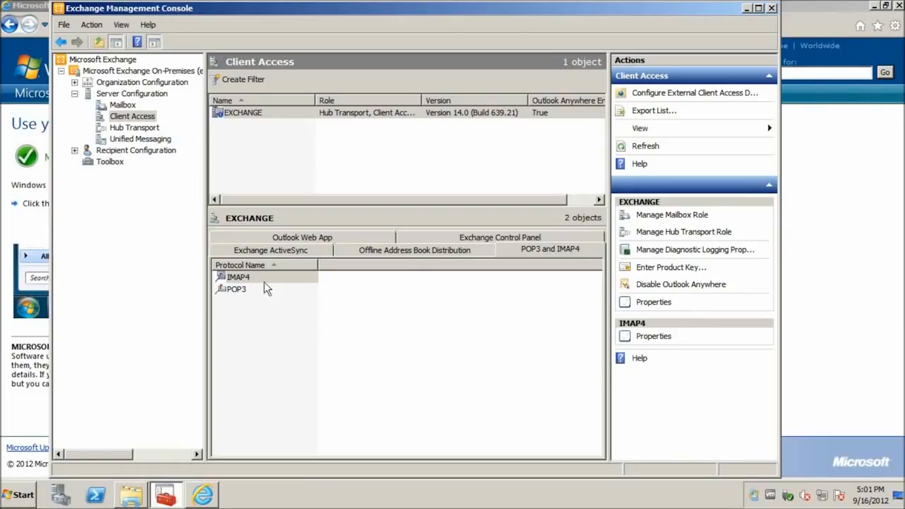
pyautogui.doubleClick(246, 290)
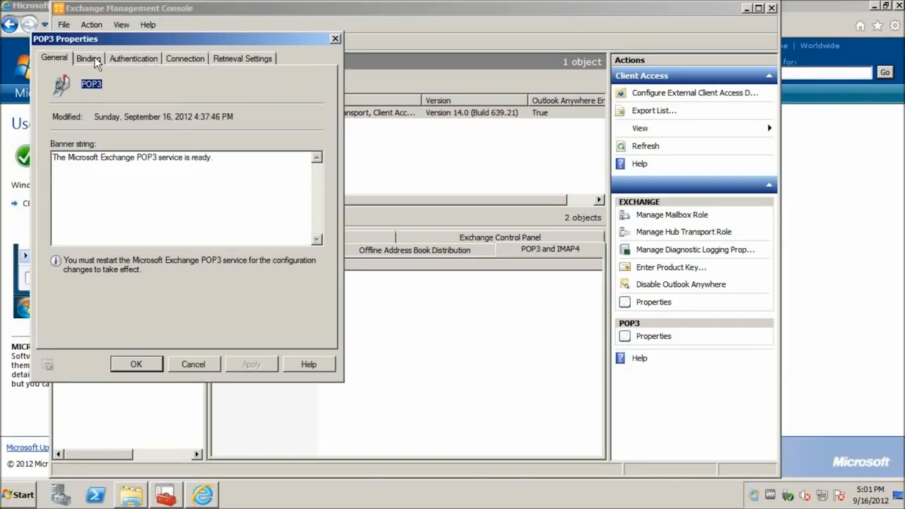
pyautogui.click(94, 60)
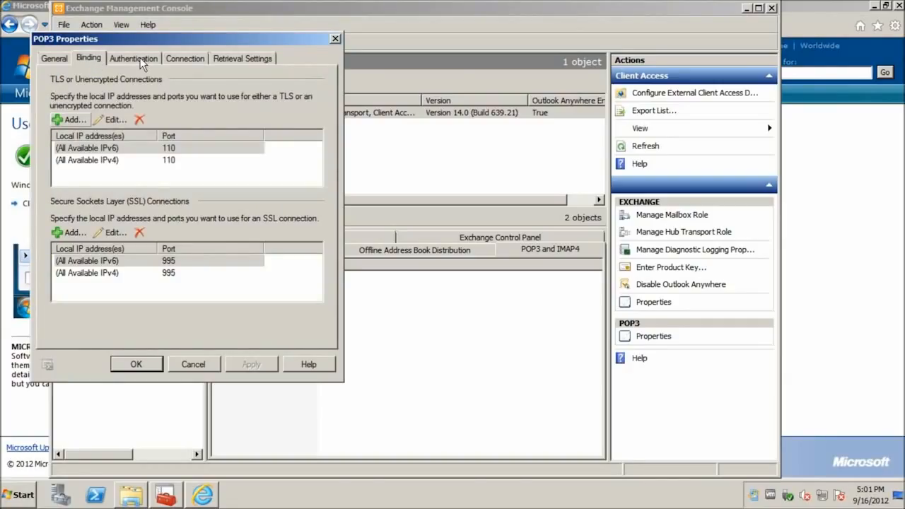
pyautogui.click(140, 57)
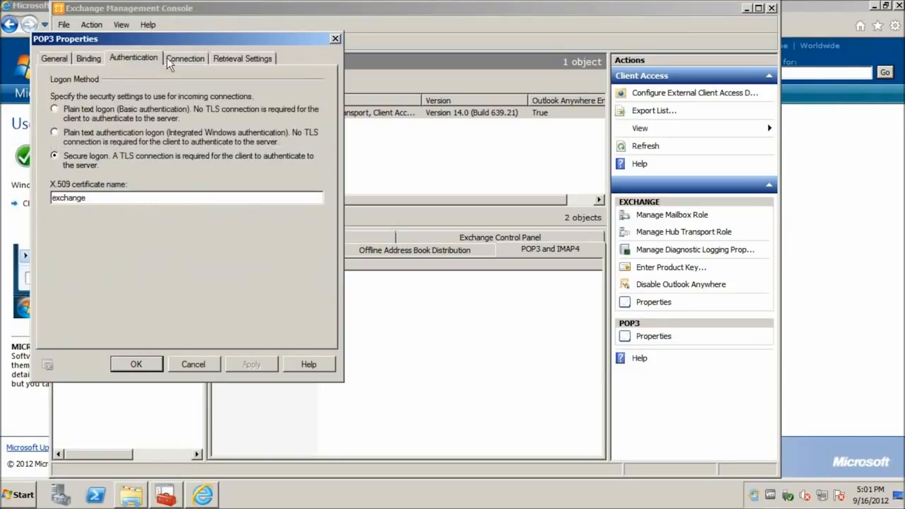
pyautogui.click(172, 58)
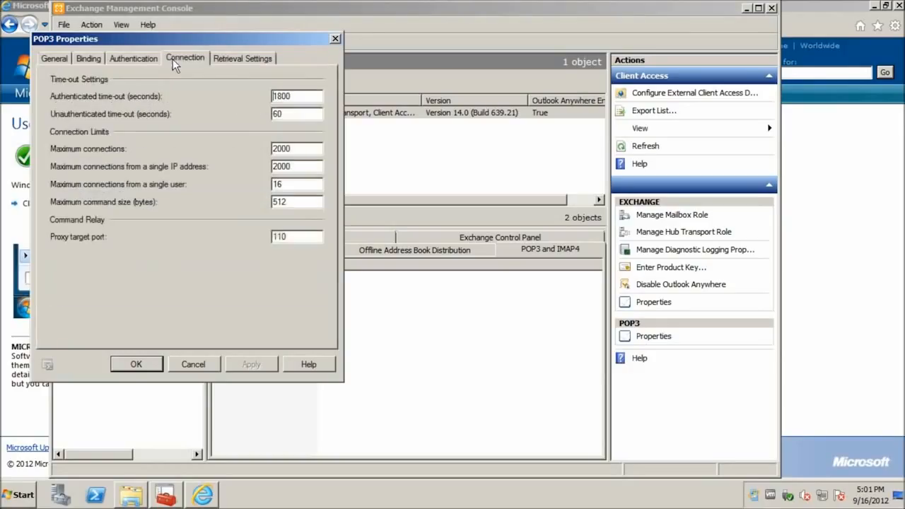
pyautogui.click(216, 58)
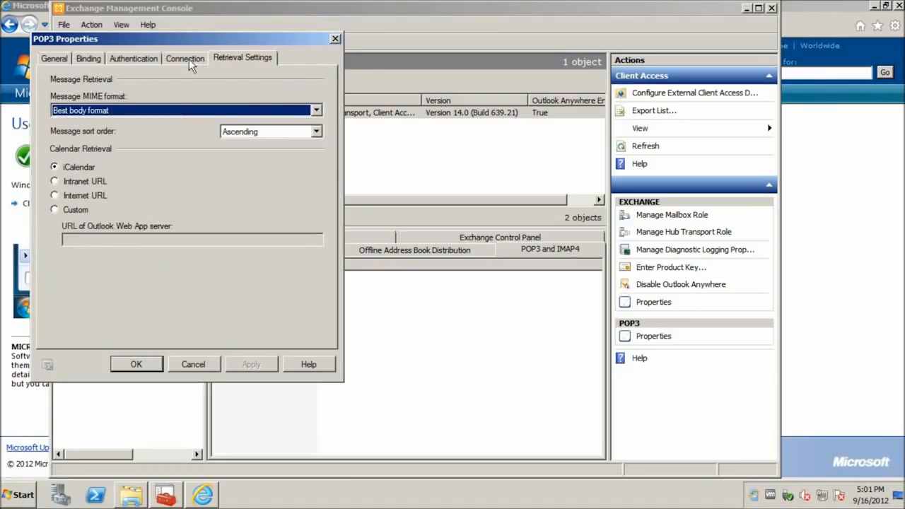
pyautogui.click(124, 61)
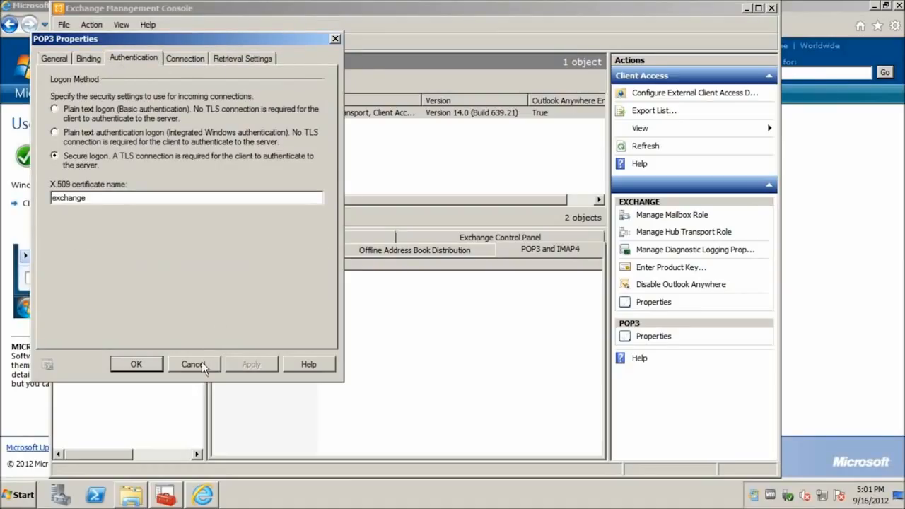
pyautogui.click(192, 364)
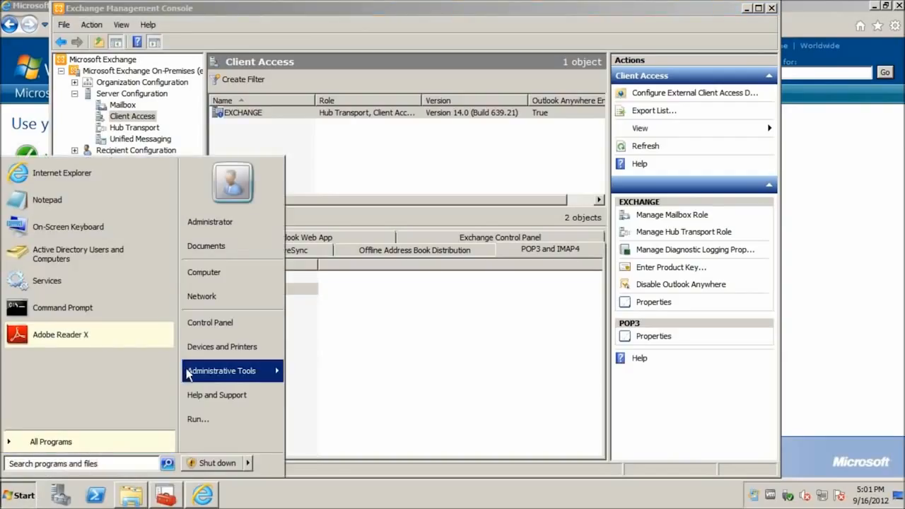
# Launch Services, maximize it, and select the Microsoft Exchange POP3 service
pyautogui.click(68, 284)
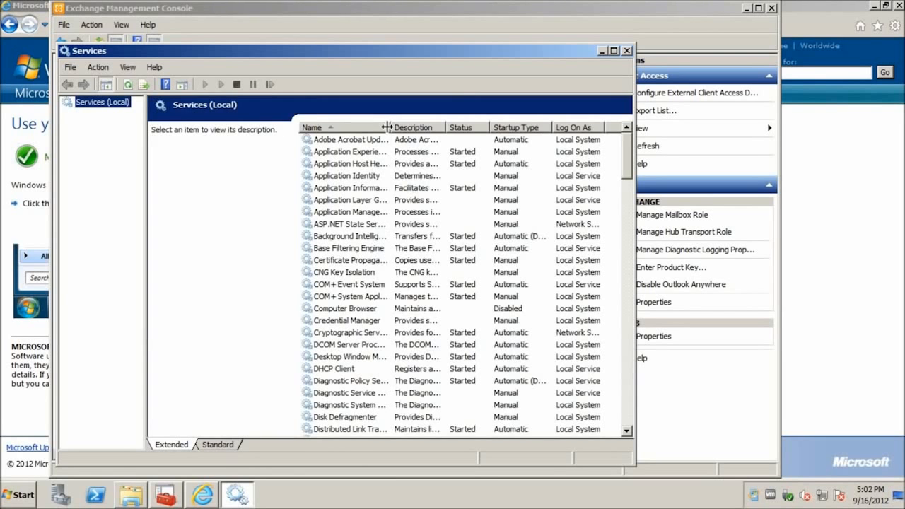
pyautogui.doubleClick(386, 127)
pyautogui.click(396, 201)
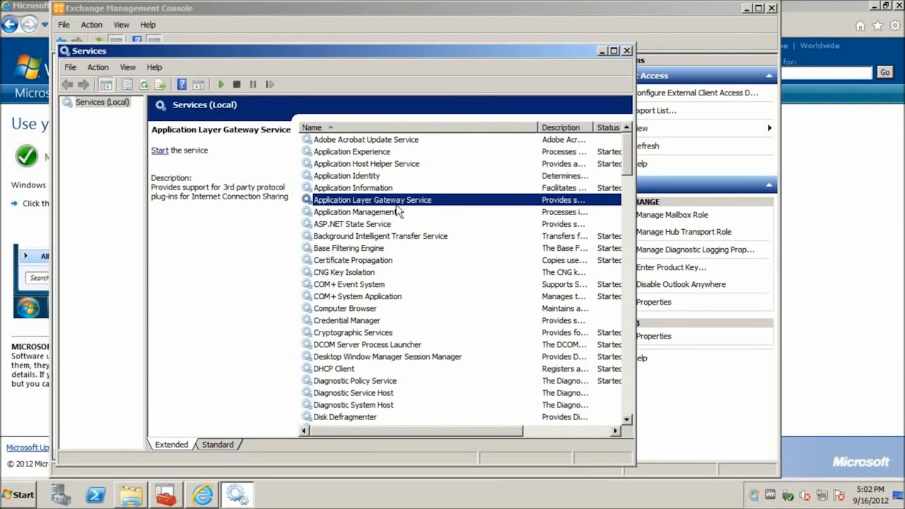
pyautogui.press('m')
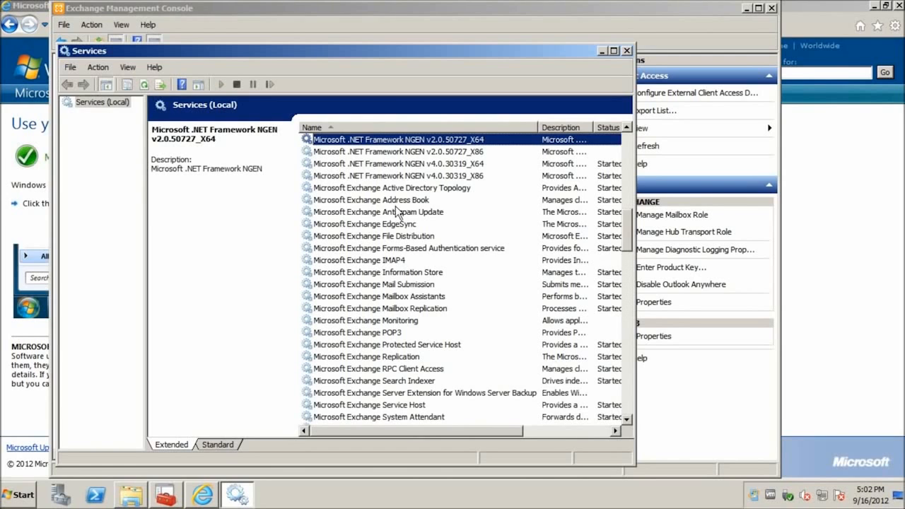
pyautogui.scroll(-3, 364, 101)
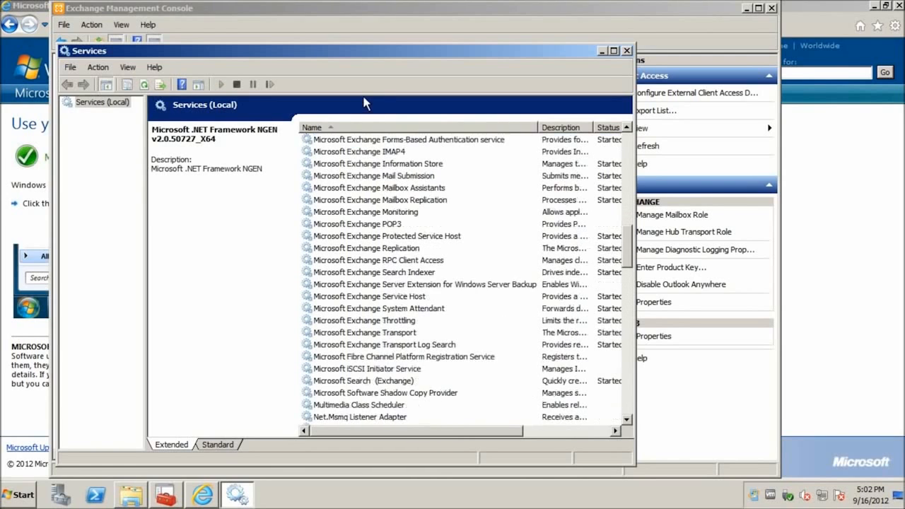
pyautogui.click(393, 227)
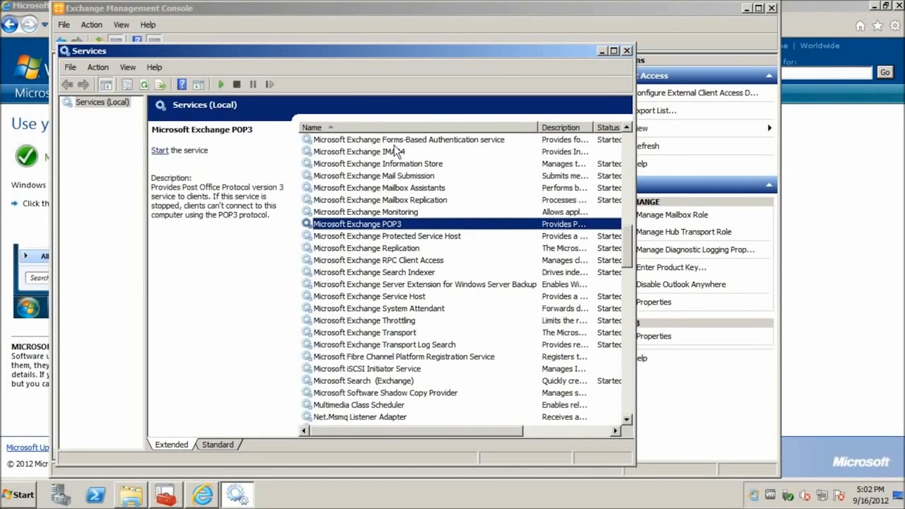
pyautogui.click(614, 51)
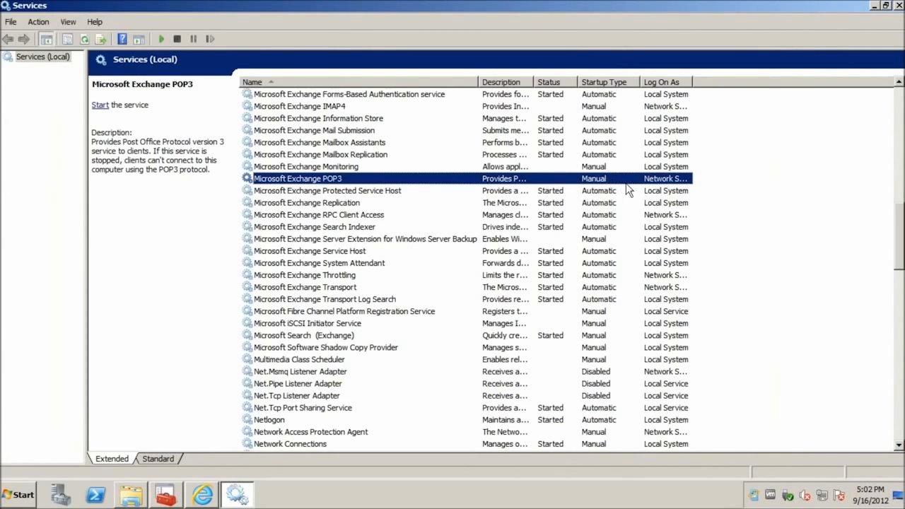
# Check the POP3 service's properties, leave its startup type at Manual, and close unchanged
pyautogui.rightClick(608, 182)
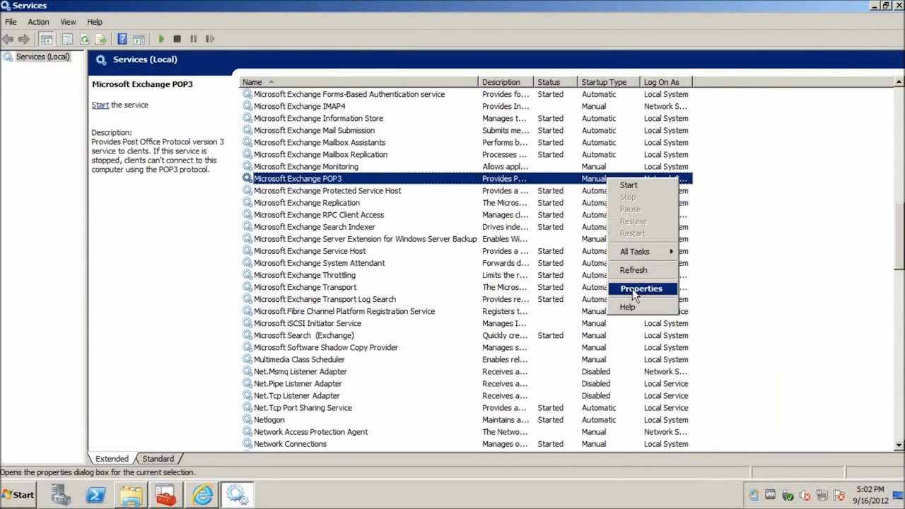
pyautogui.click(632, 288)
pyautogui.click(506, 227)
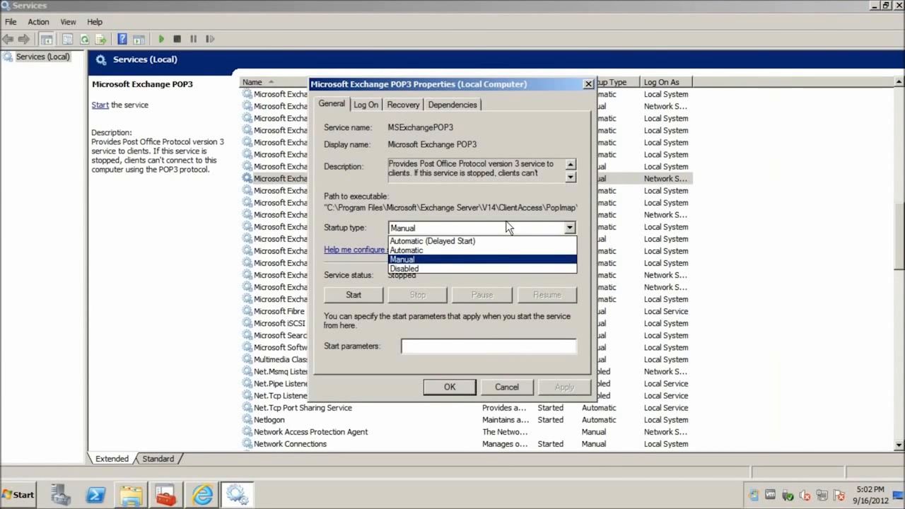
pyautogui.click(353, 205)
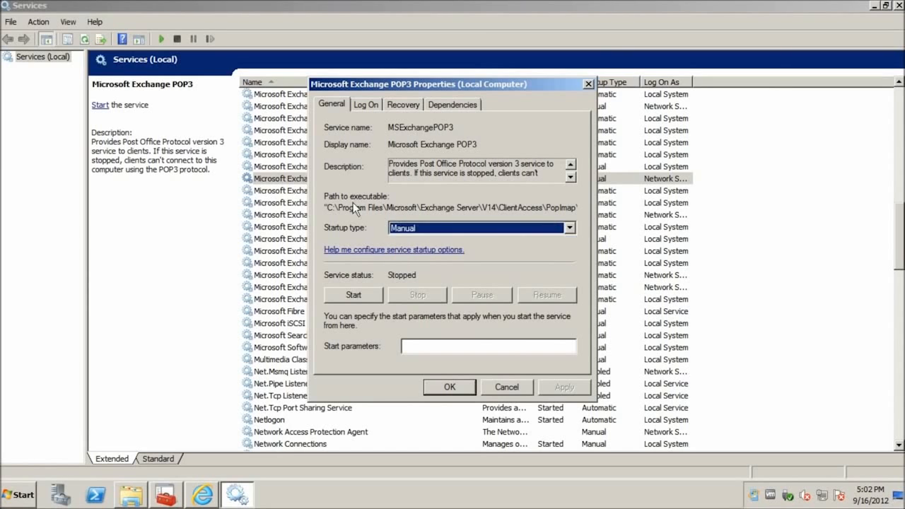
pyautogui.click(521, 389)
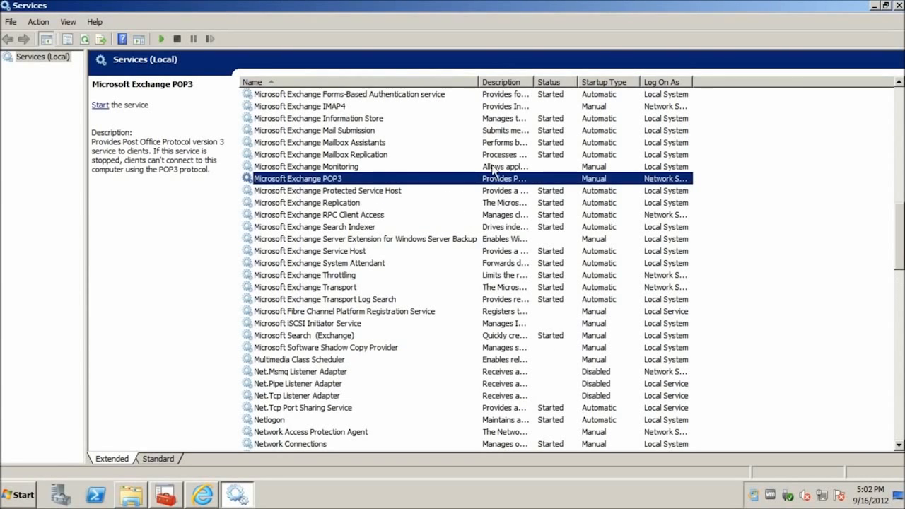
# Close Services and review the Default EXCHANGE receive connector's property tabs
pyautogui.click(899, 5)
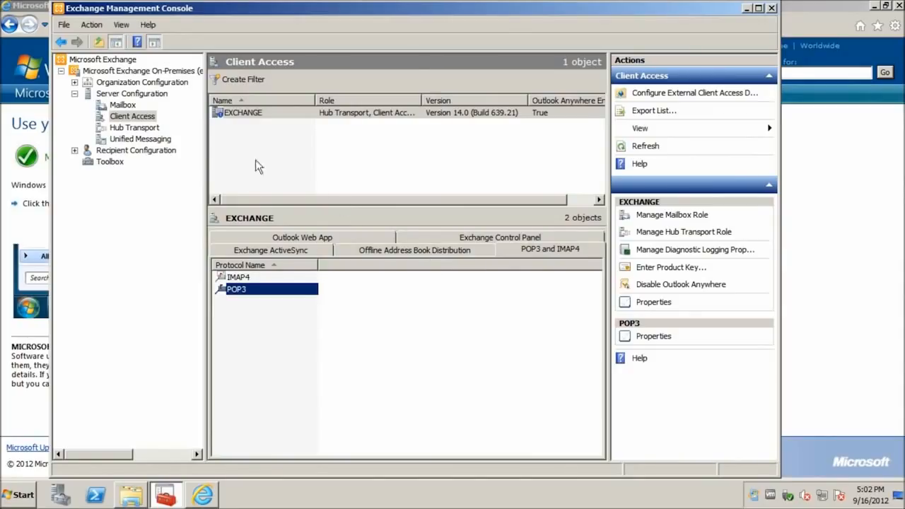
pyautogui.click(134, 130)
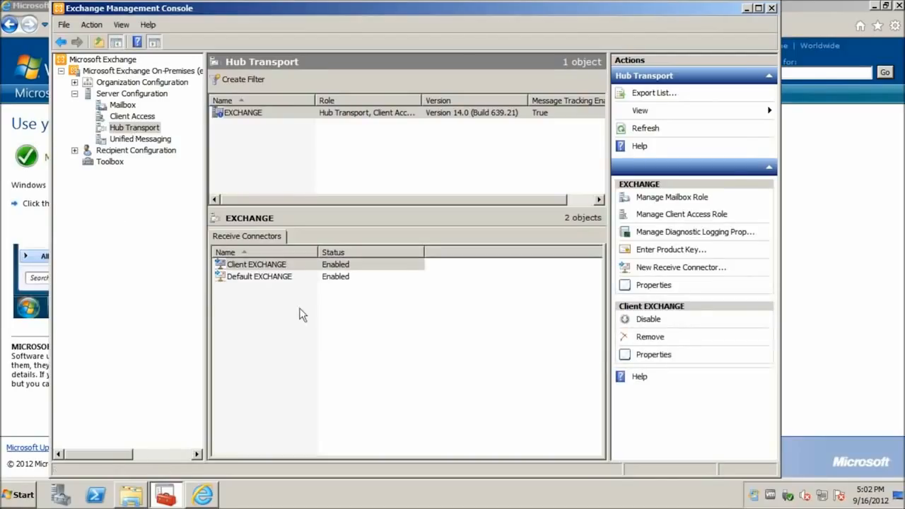
pyautogui.doubleClick(239, 275)
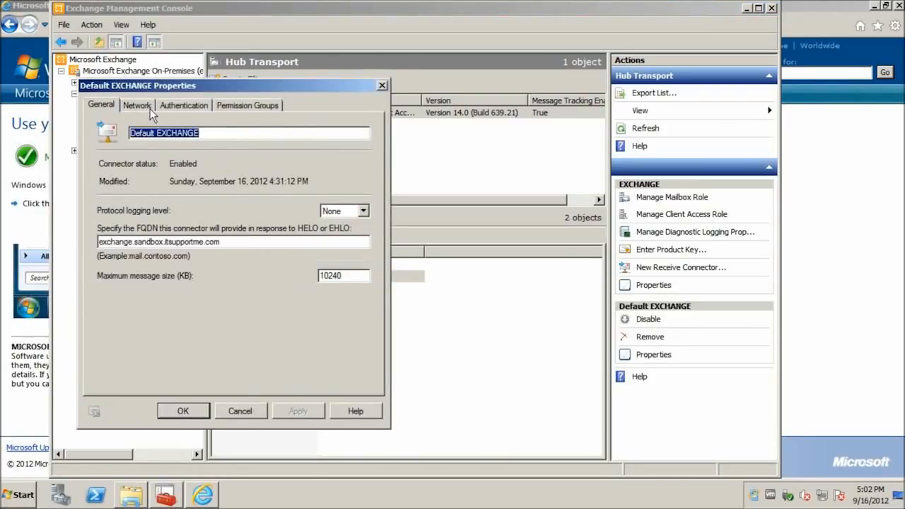
pyautogui.click(182, 107)
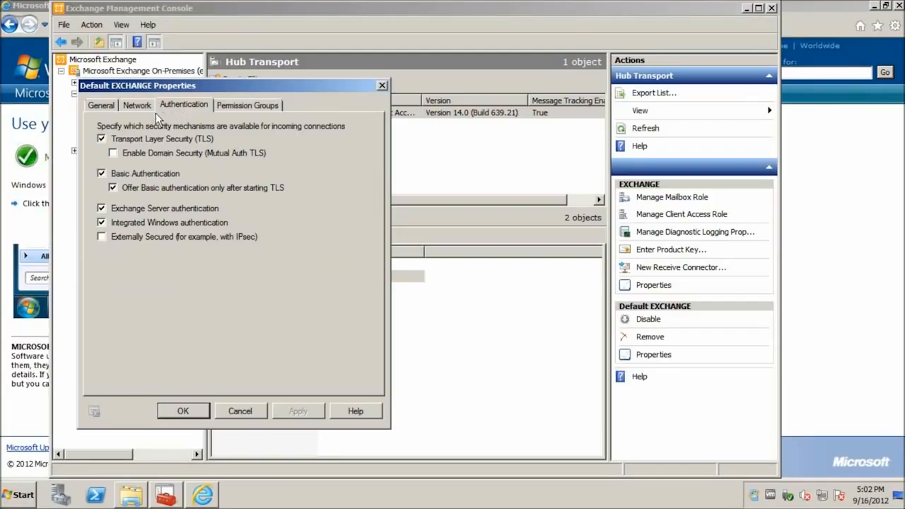
pyautogui.click(96, 109)
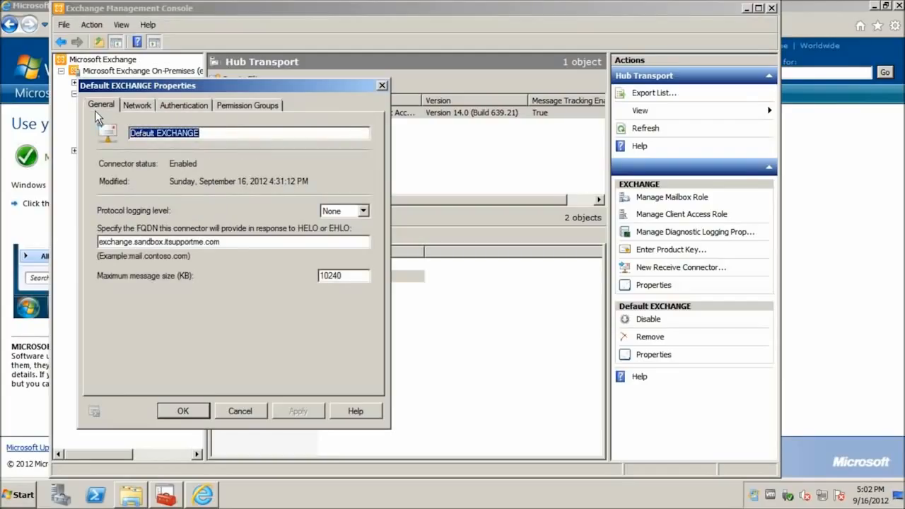
pyautogui.click(145, 106)
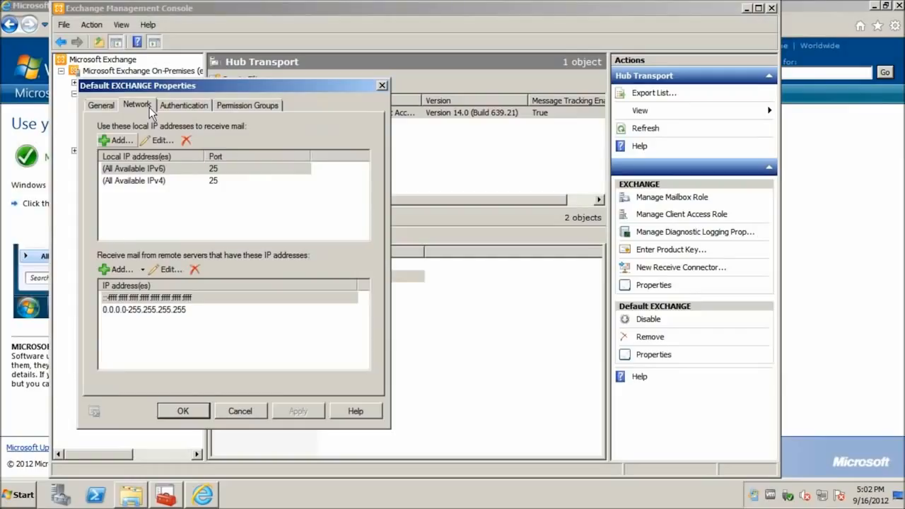
pyautogui.click(230, 107)
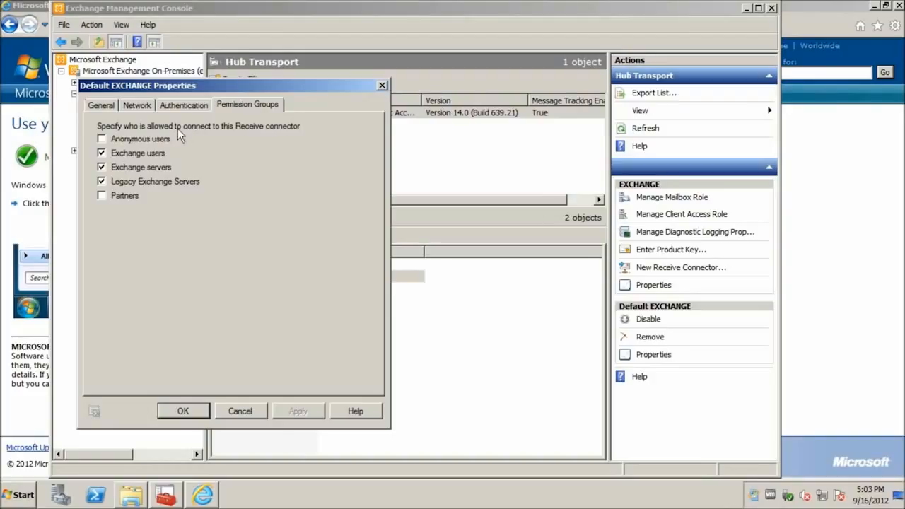
# Allow Anonymous users on the Default EXCHANGE connector, apply it, and close the properties
pyautogui.click(153, 137)
pyautogui.click(300, 411)
pyautogui.click(164, 106)
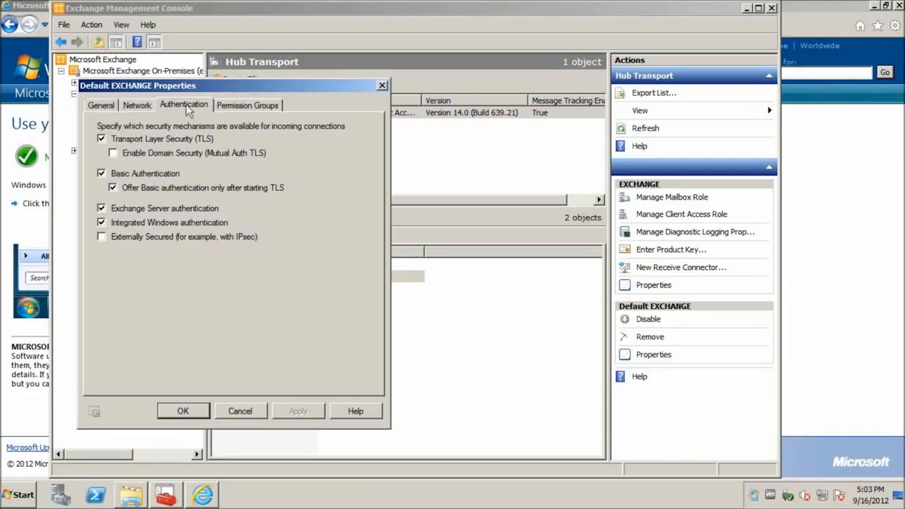
pyautogui.click(237, 104)
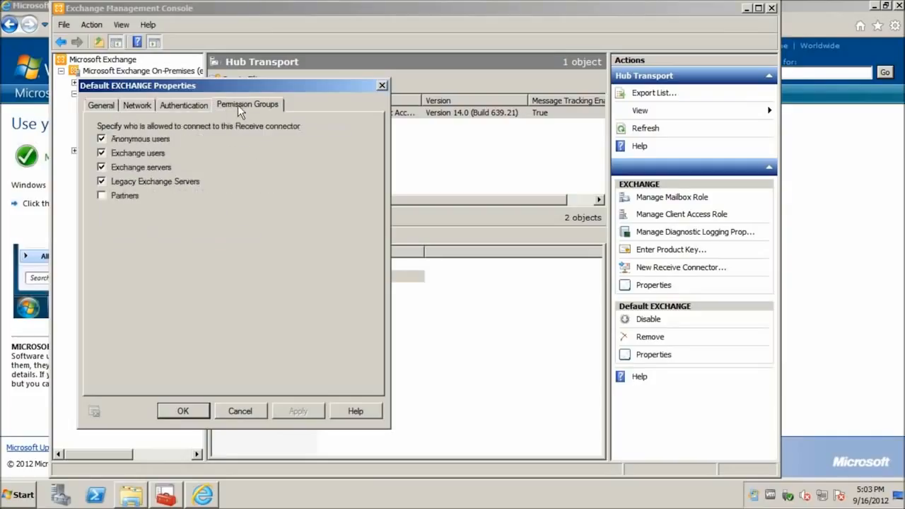
pyautogui.click(148, 105)
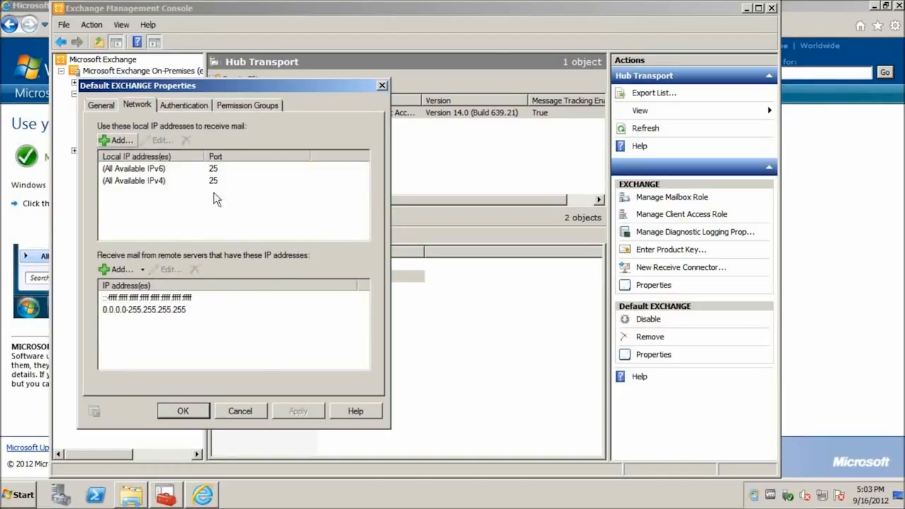
pyautogui.click(181, 415)
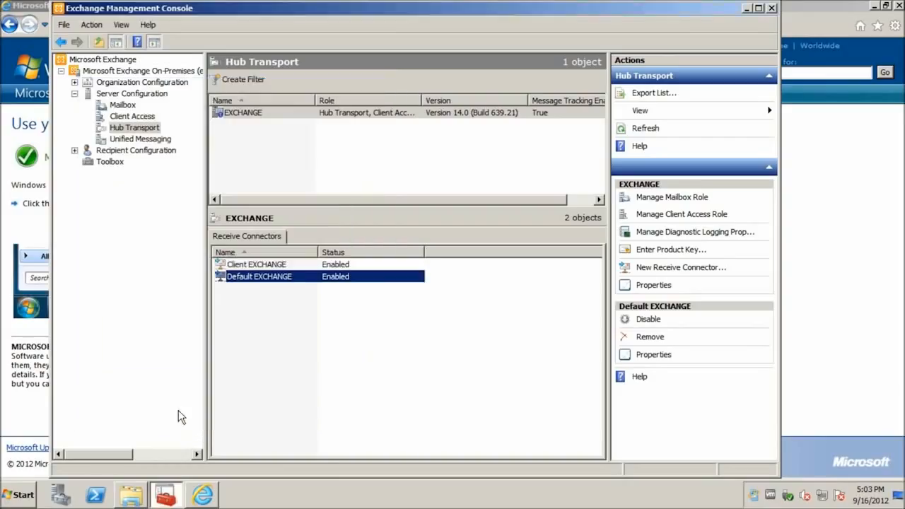
pyautogui.doubleClick(244, 265)
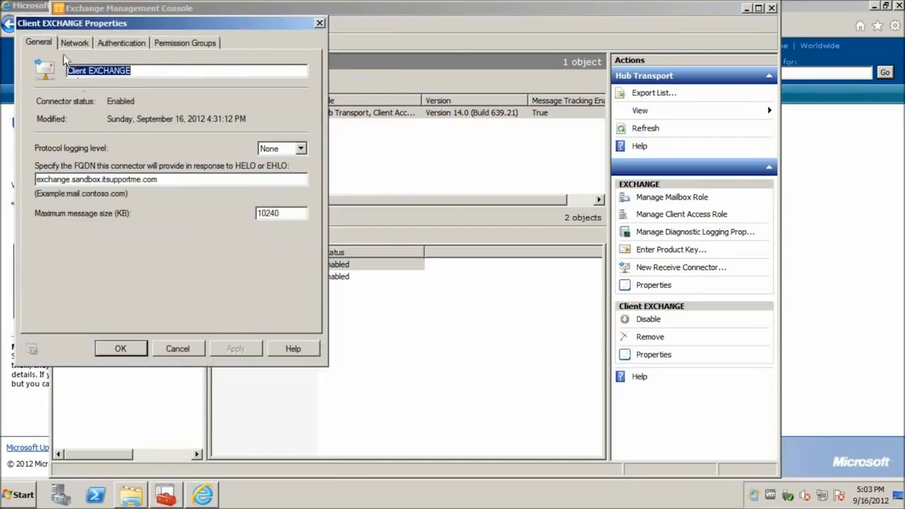
pyautogui.click(72, 45)
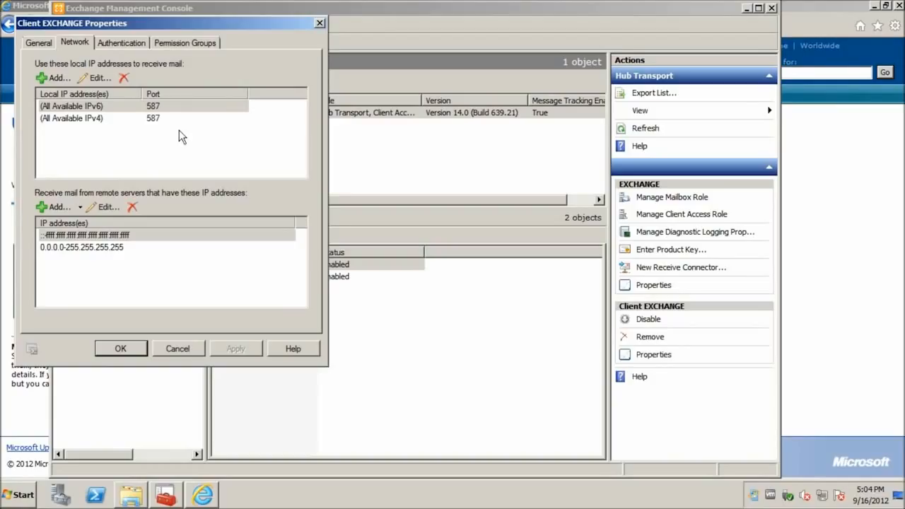
pyautogui.click(122, 42)
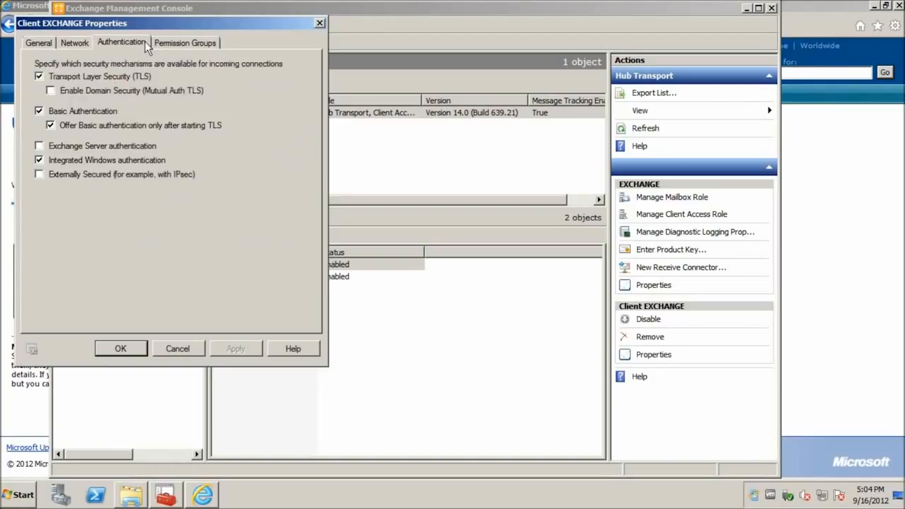
pyautogui.click(198, 43)
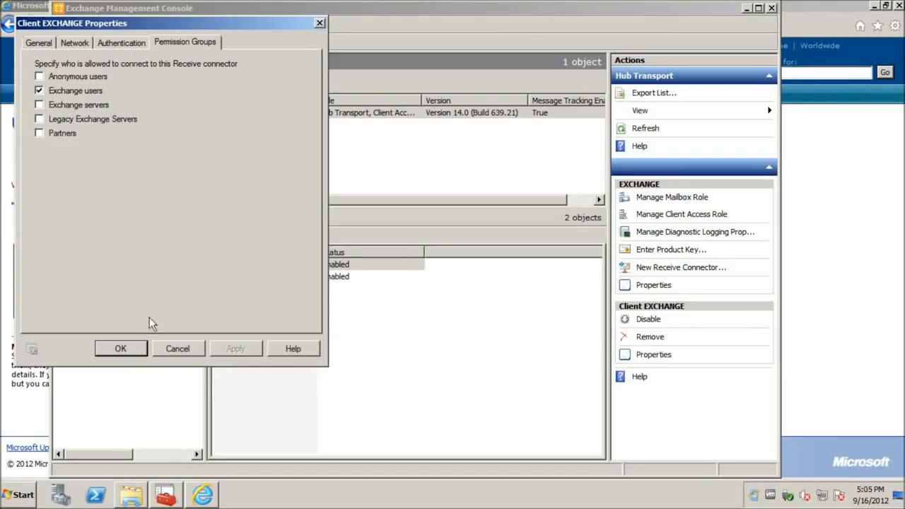
pyautogui.click(138, 348)
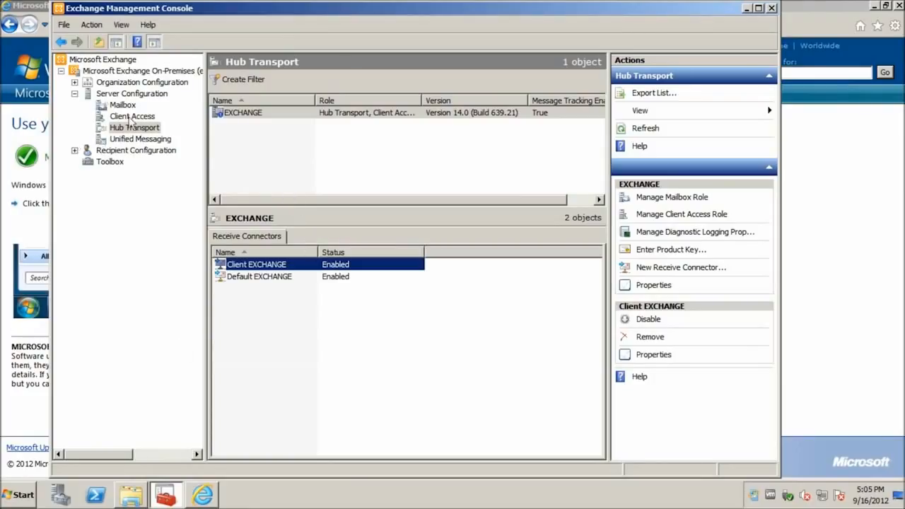
# List mailboxes under Recipient Configuration and view Administrator's e-mail addresses without changes
pyautogui.click(74, 94)
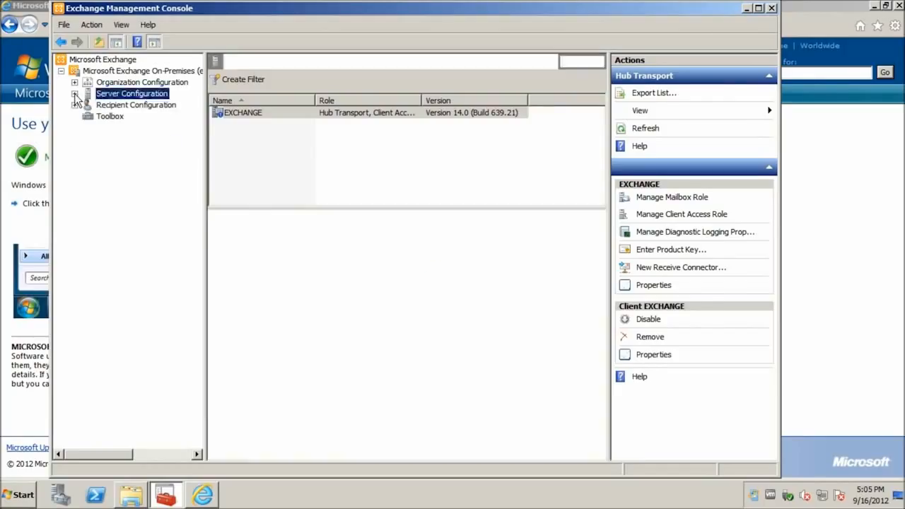
pyautogui.click(74, 105)
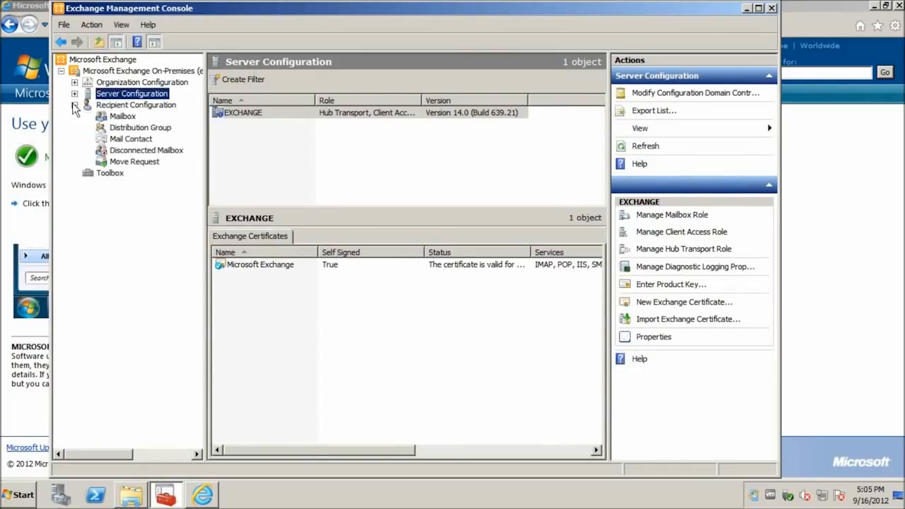
pyautogui.click(118, 118)
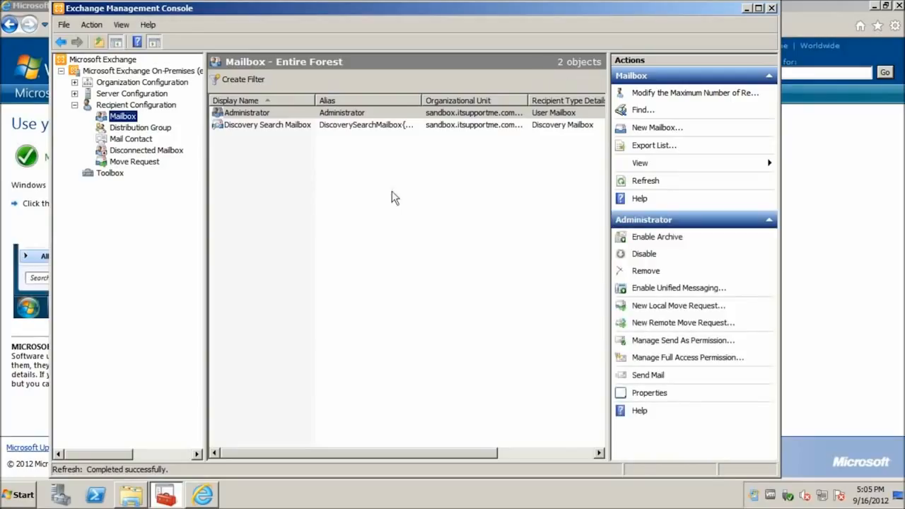
pyautogui.click(244, 114)
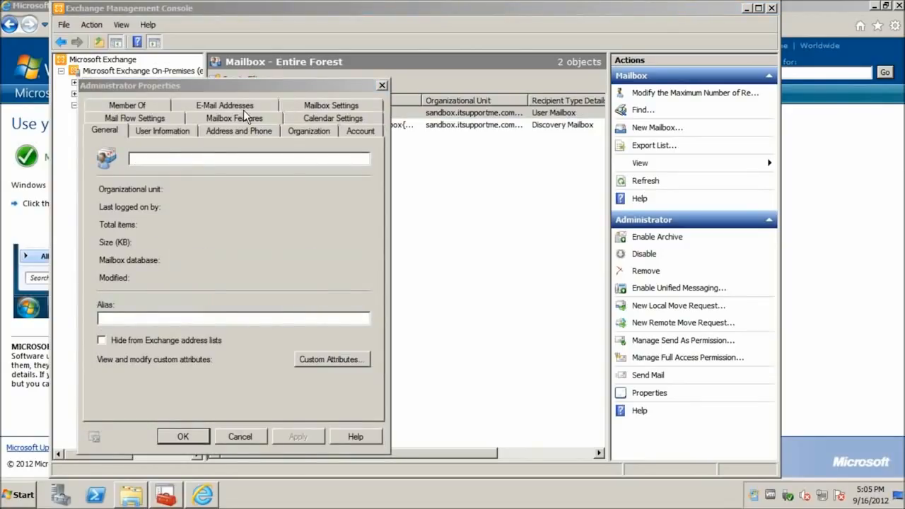
pyautogui.click(229, 107)
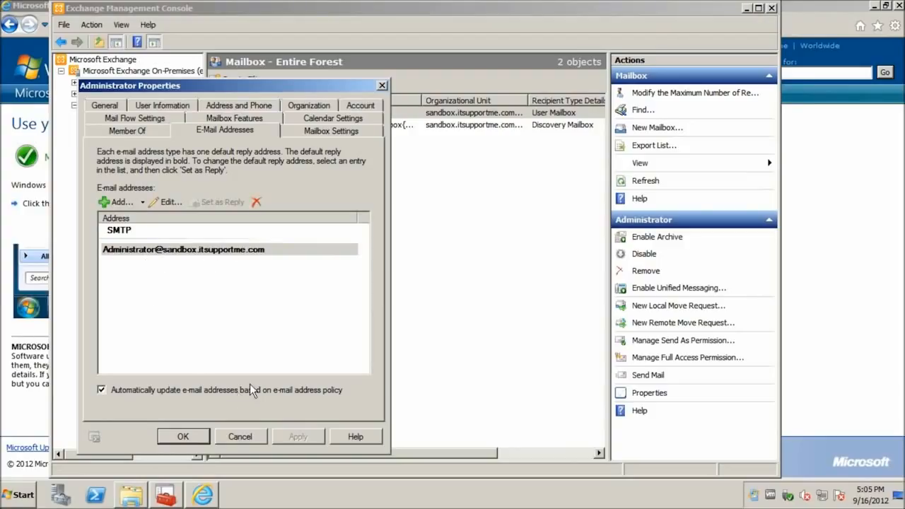
pyautogui.click(246, 435)
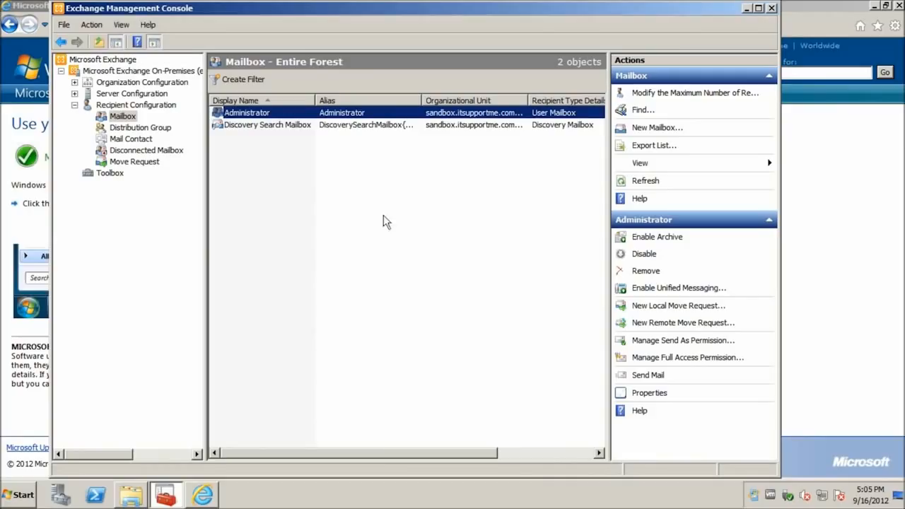
# Start the New Mailbox wizard and browse existing user accounts without adding any
pyautogui.click(658, 130)
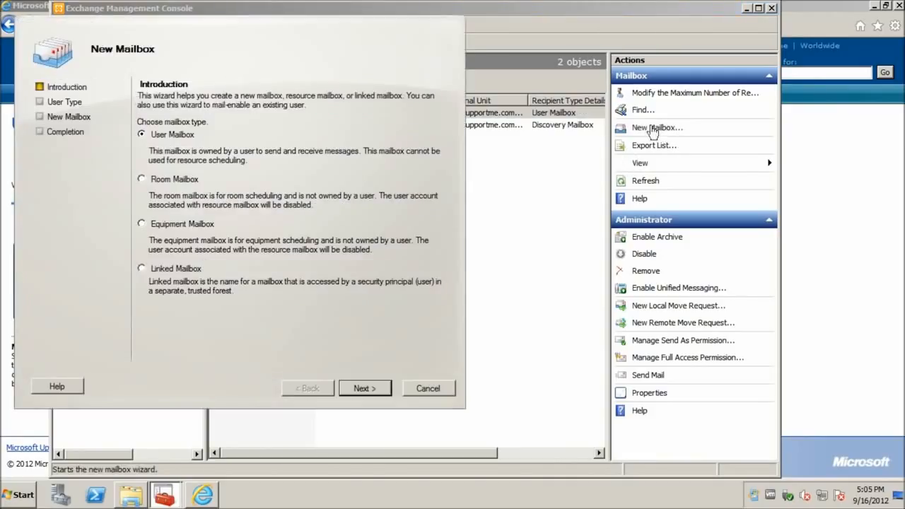
pyautogui.click(360, 387)
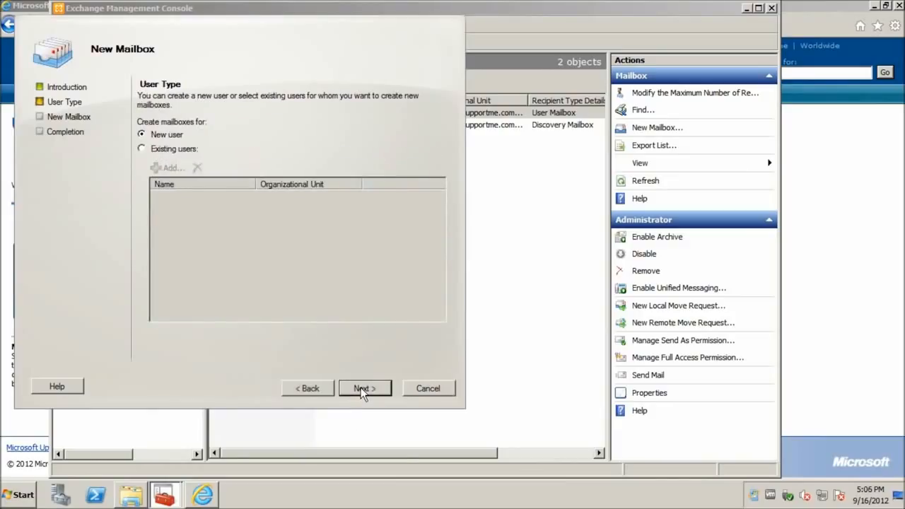
pyautogui.click(173, 149)
pyautogui.click(170, 169)
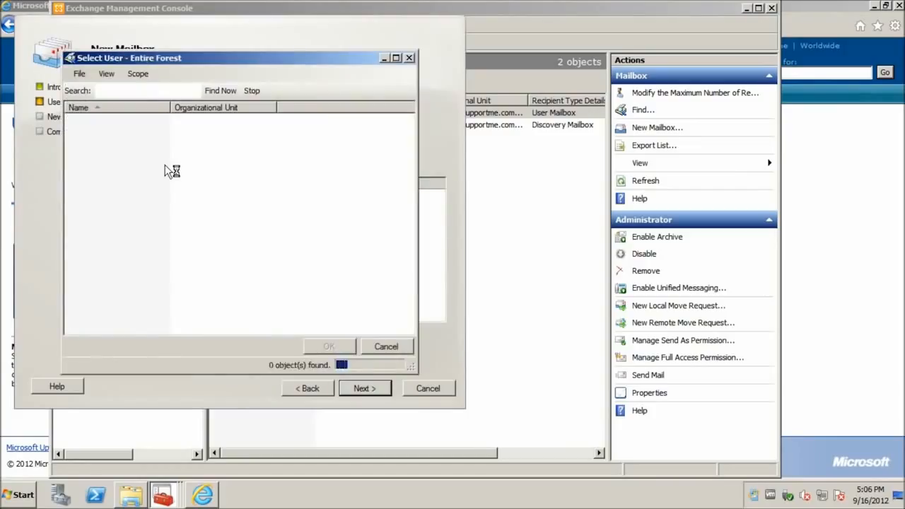
pyautogui.moveTo(149, 195); pyautogui.dragTo(86, 114)
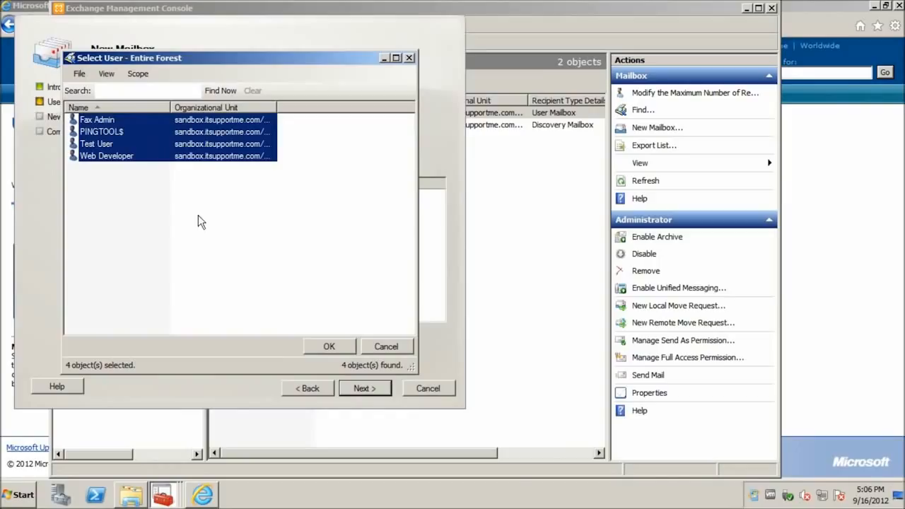
pyautogui.click(378, 348)
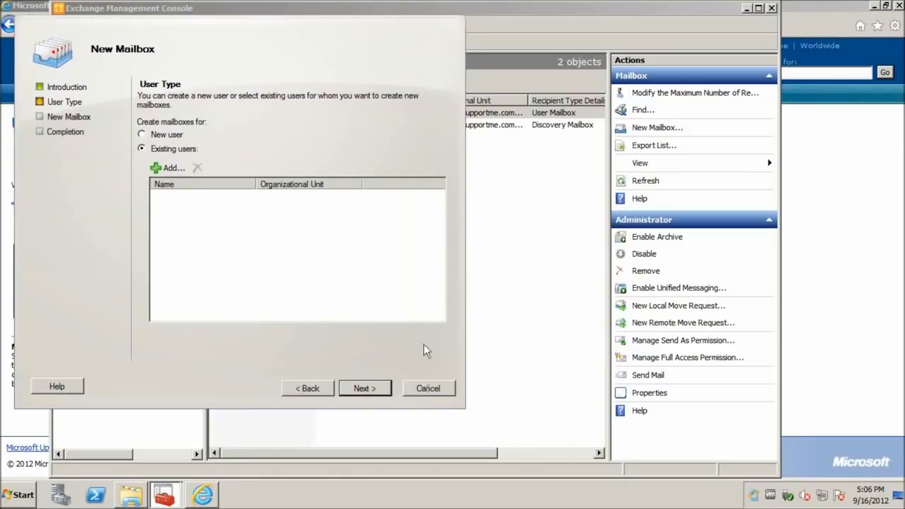
# Cancel the New Mailbox wizard and show the empty Move Request list
pyautogui.click(183, 134)
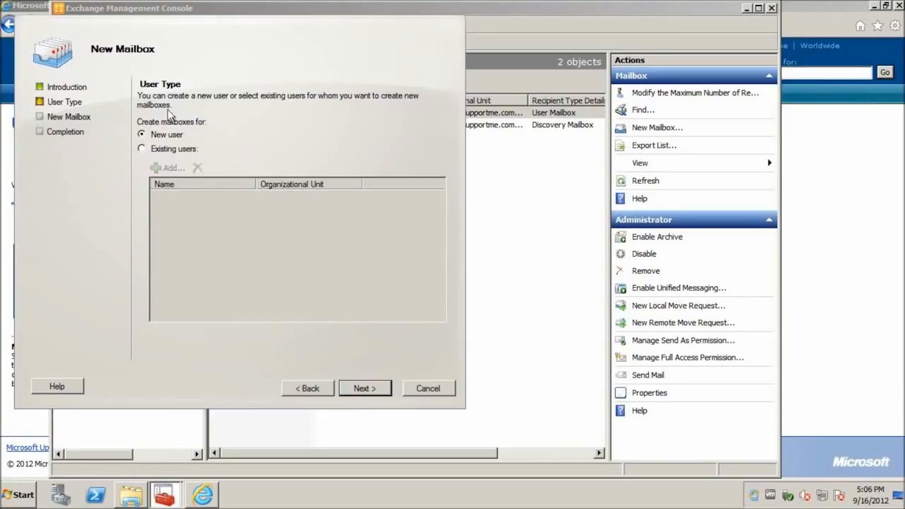
pyautogui.click(162, 150)
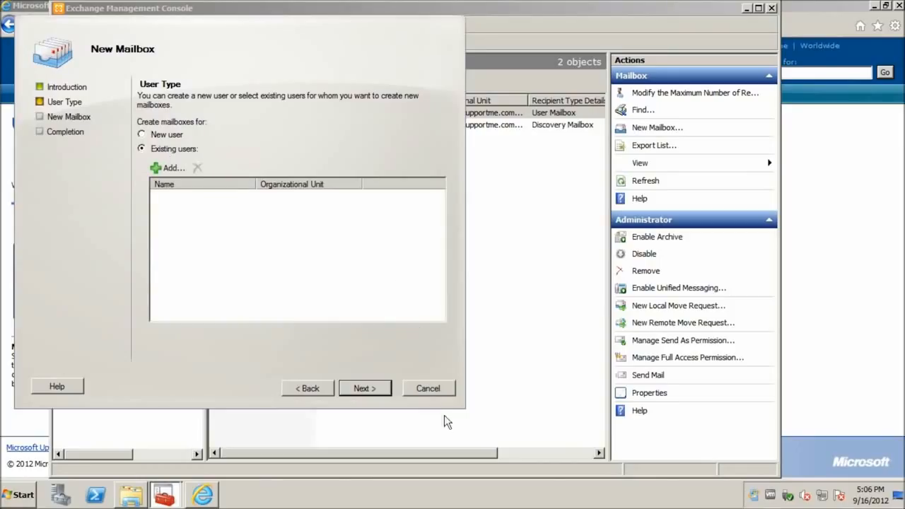
pyautogui.click(437, 387)
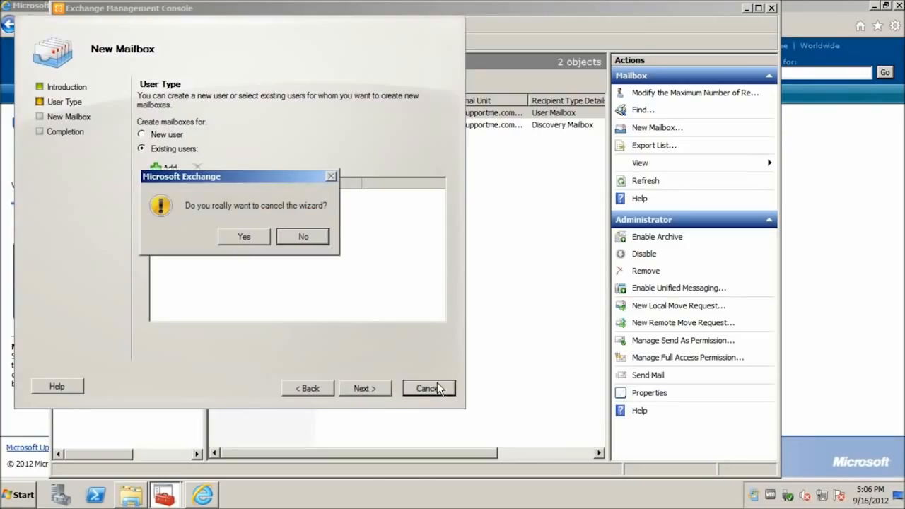
pyautogui.click(242, 244)
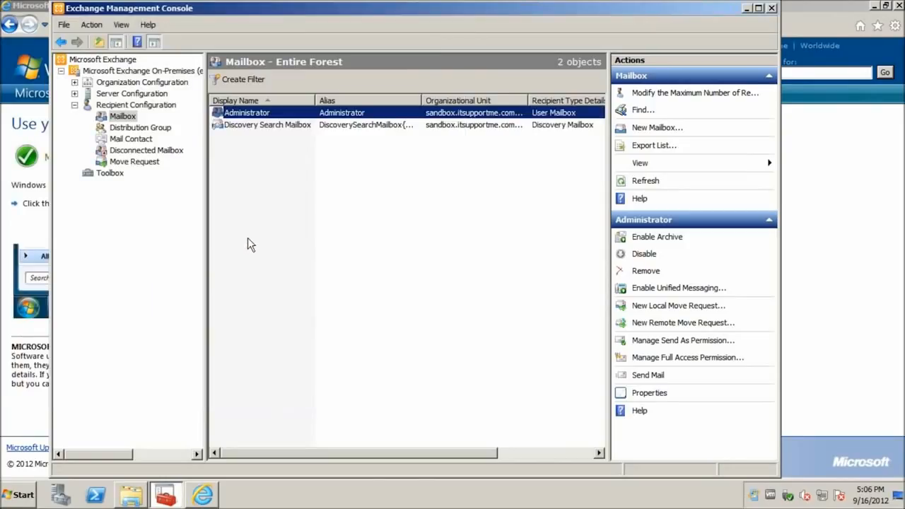
pyautogui.click(134, 162)
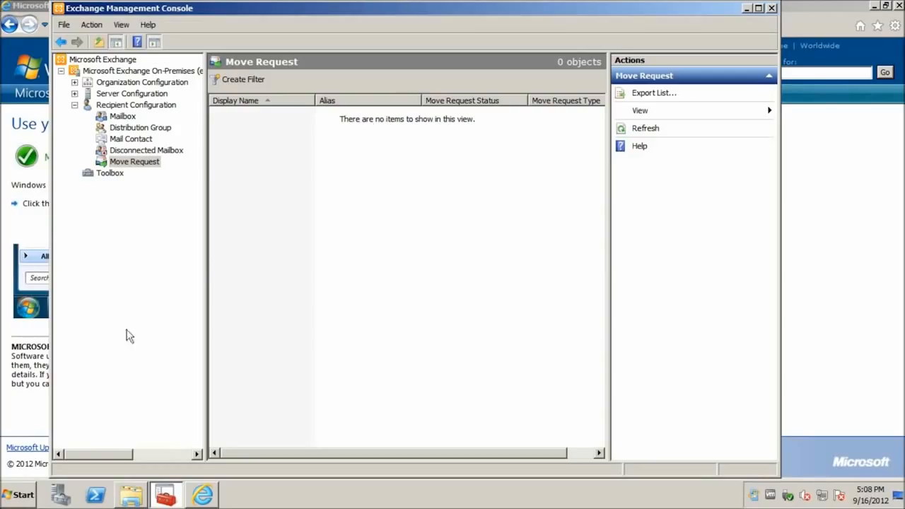
# Launch IIS Manager from Administrative Tools and select the EXCHANGE server node
pyautogui.click(19, 495)
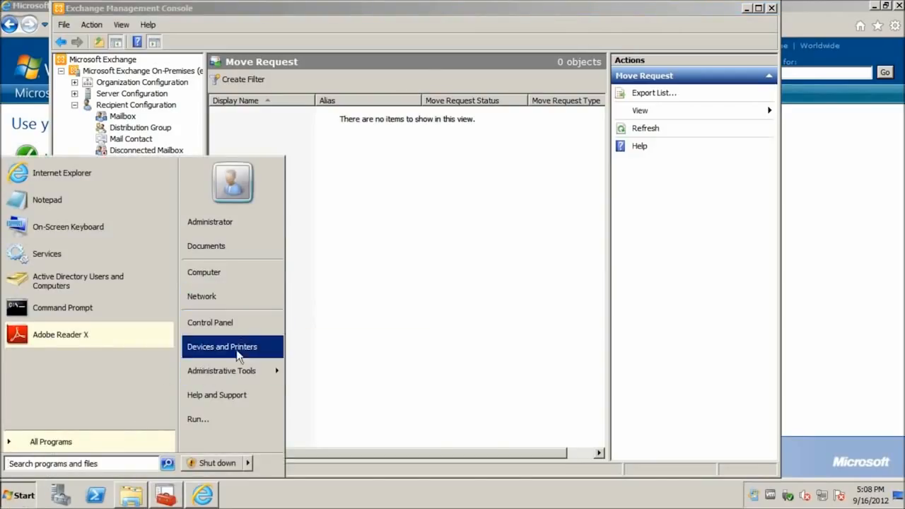
pyautogui.moveTo(227, 380)
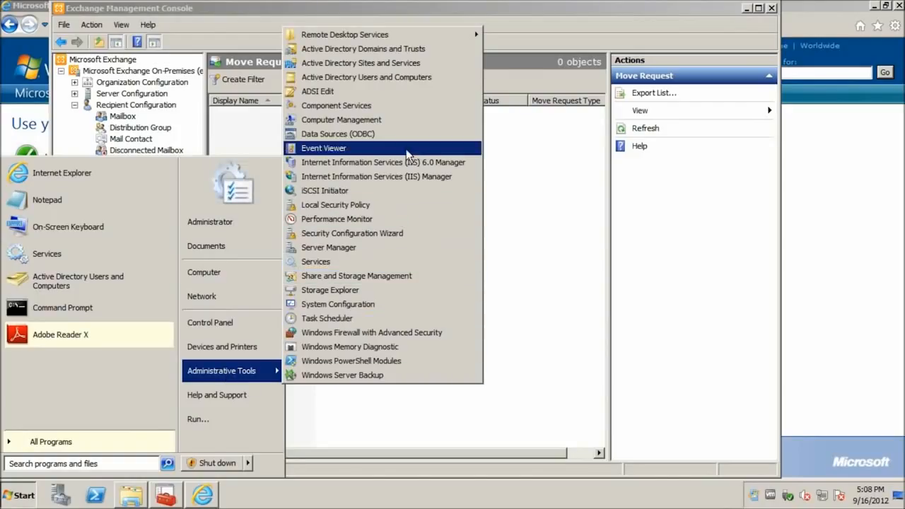
pyautogui.click(365, 177)
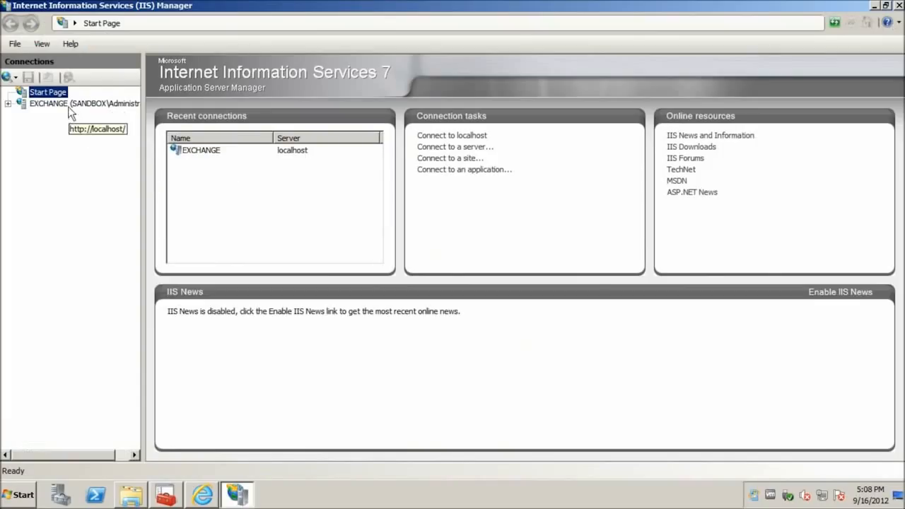
pyautogui.click(67, 104)
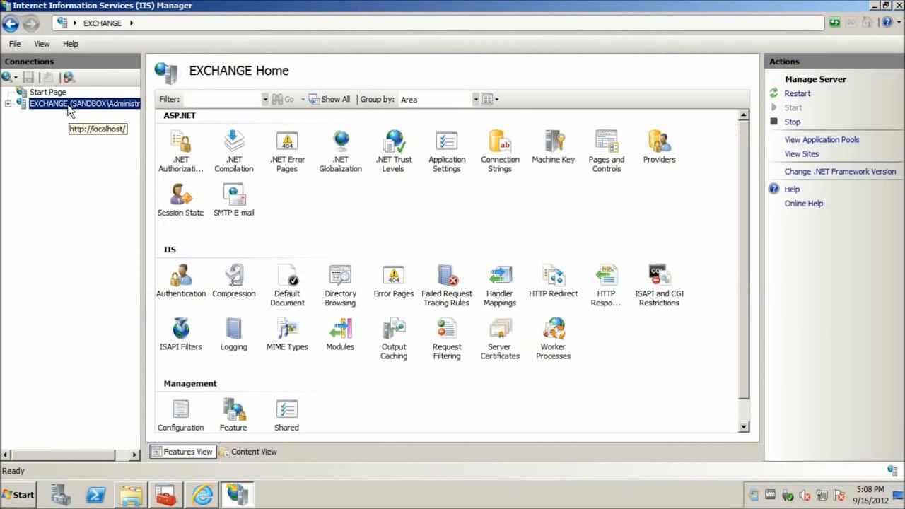
# View Server Certificates, then browse Default Web Site over https on port 443
pyautogui.doubleClick(499, 352)
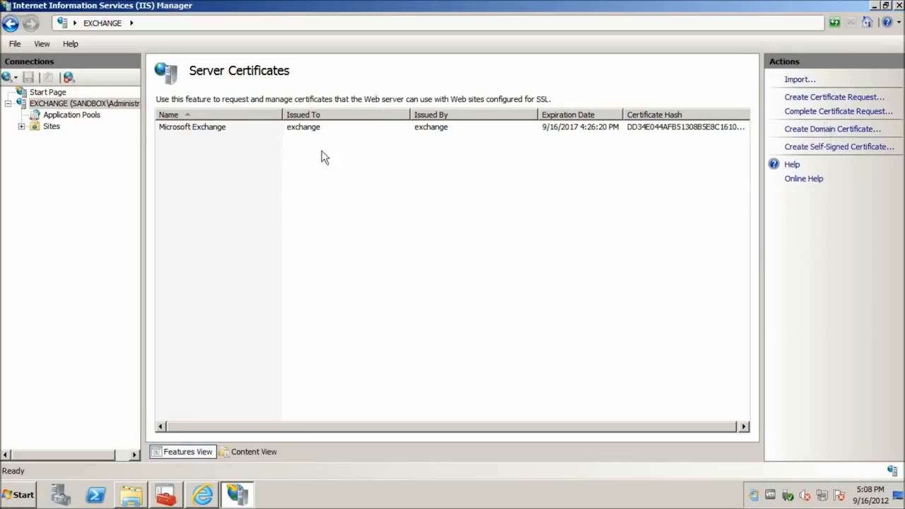
pyautogui.click(22, 127)
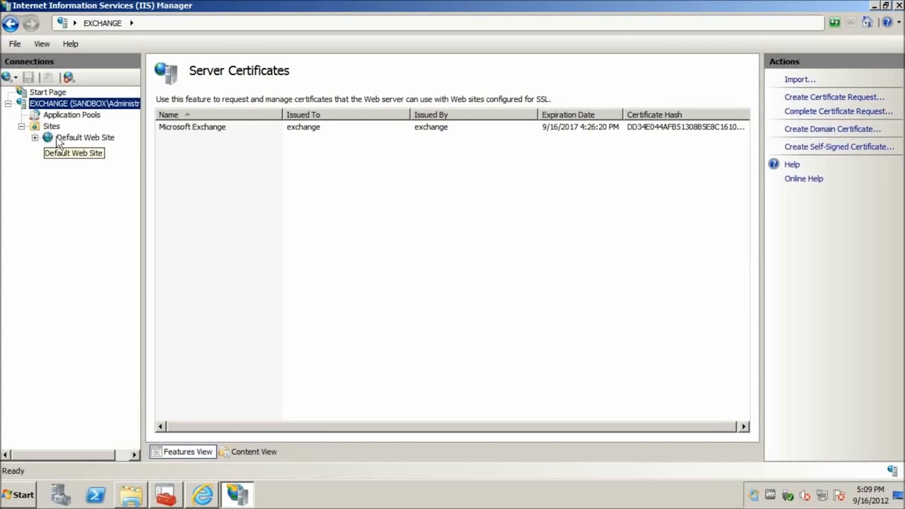
pyautogui.click(40, 138)
pyautogui.click(33, 138)
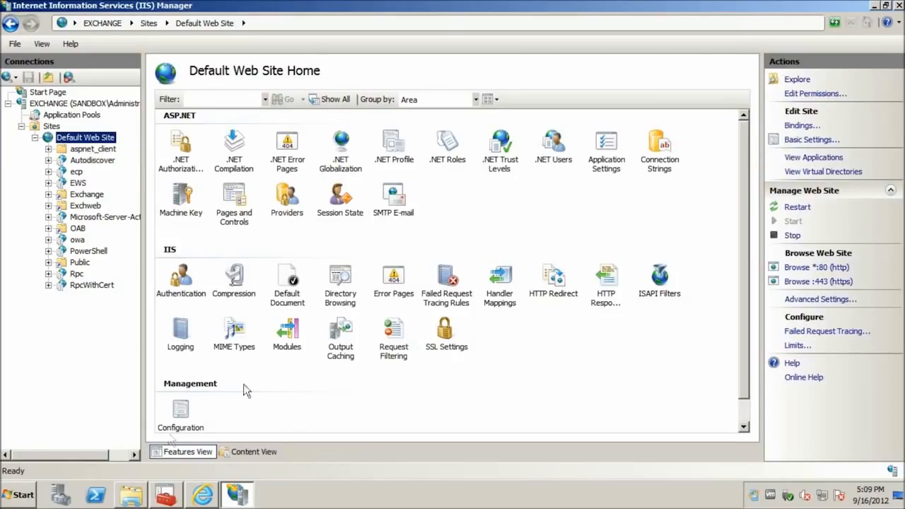
pyautogui.click(799, 282)
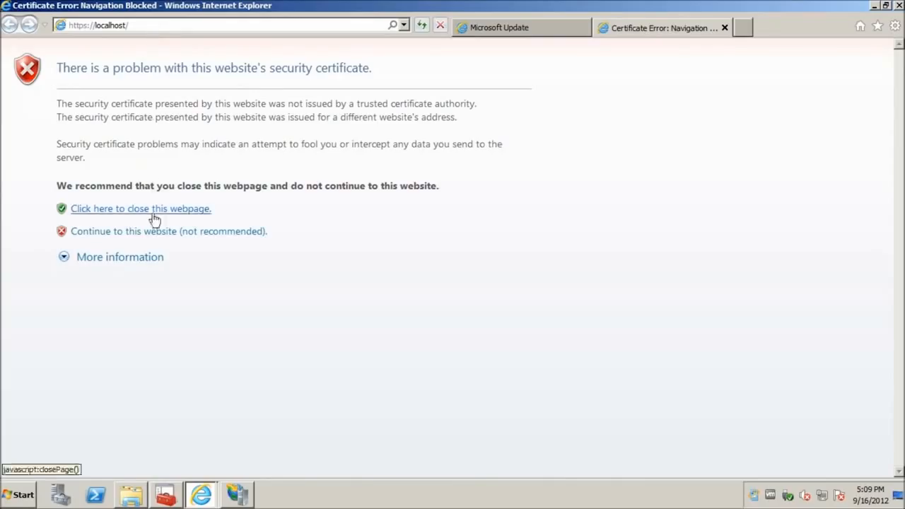
# Continue past the certificate error to the IIS7 welcome page, then return to IIS Manager
pyautogui.click(153, 230)
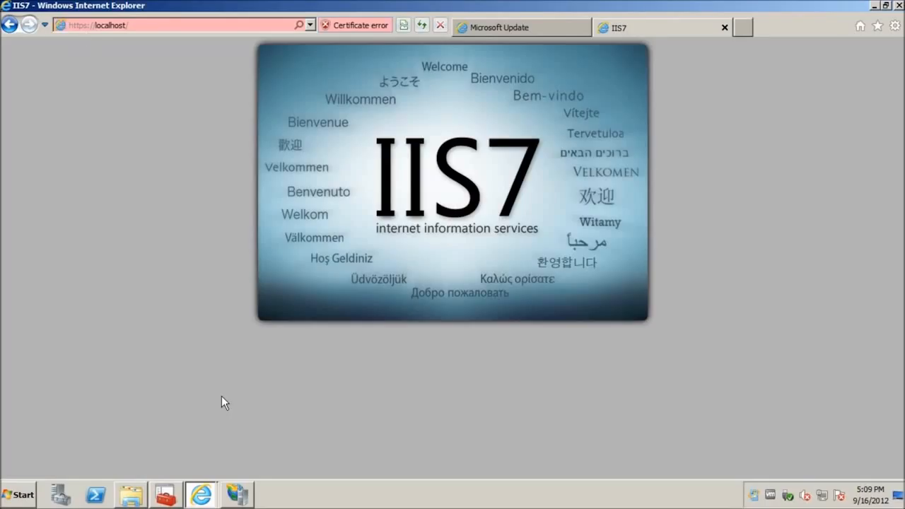
pyautogui.click(242, 494)
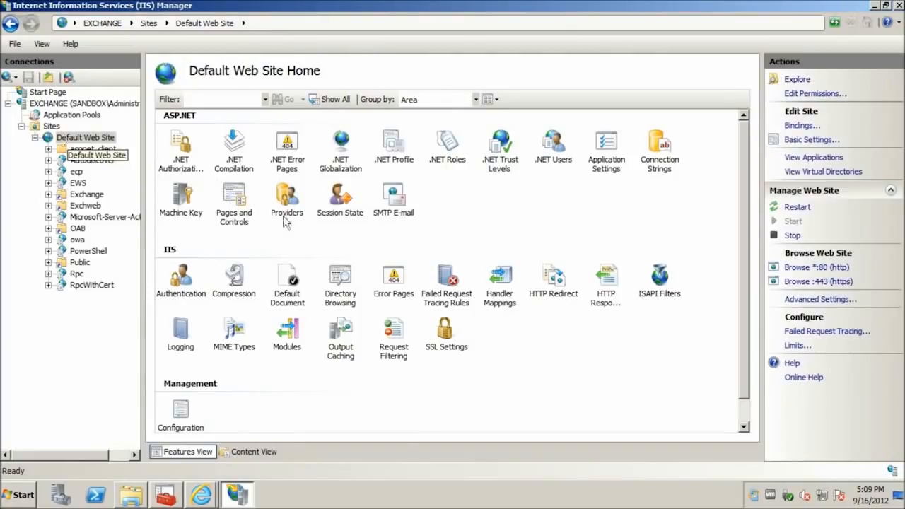
# Redirect Default Web Site to ./owa, this directory only, with Permanent (301) status, and apply
pyautogui.doubleClick(570, 282)
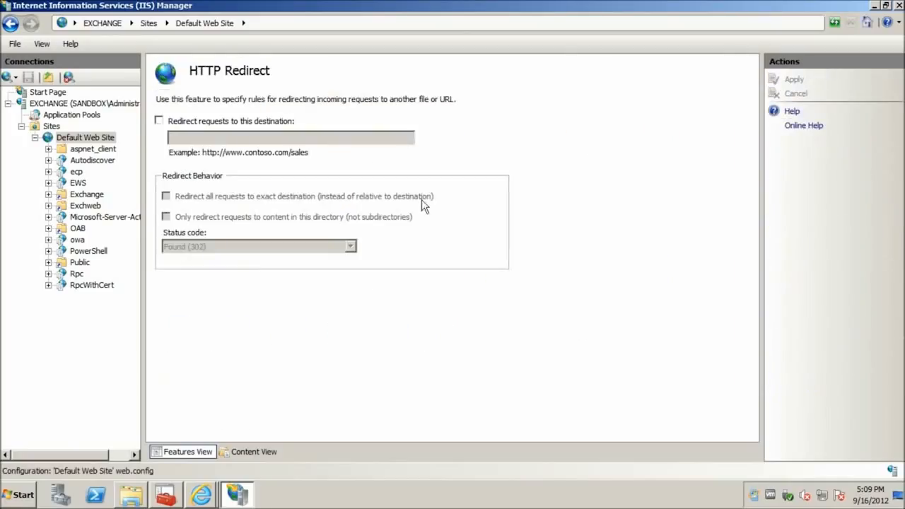
pyautogui.click(187, 123)
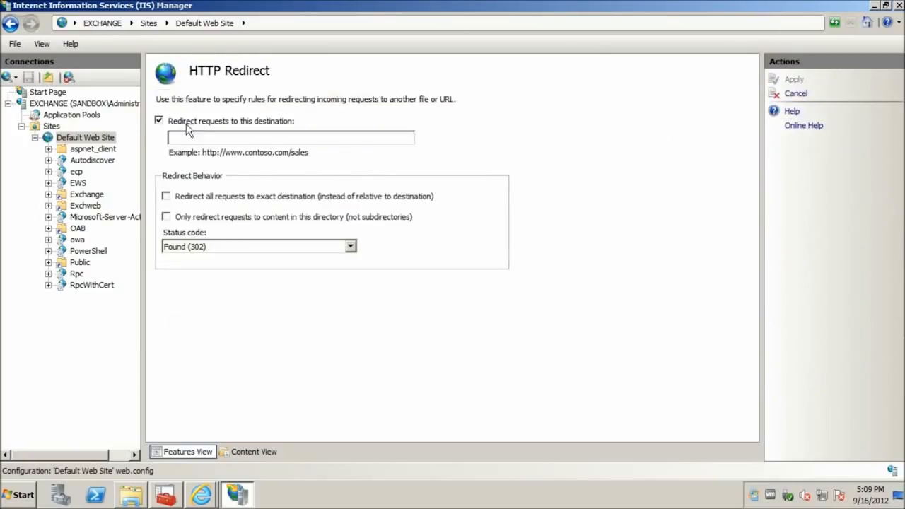
pyautogui.click(263, 140)
pyautogui.write('./owa')
pyautogui.click(235, 217)
pyautogui.click(317, 247)
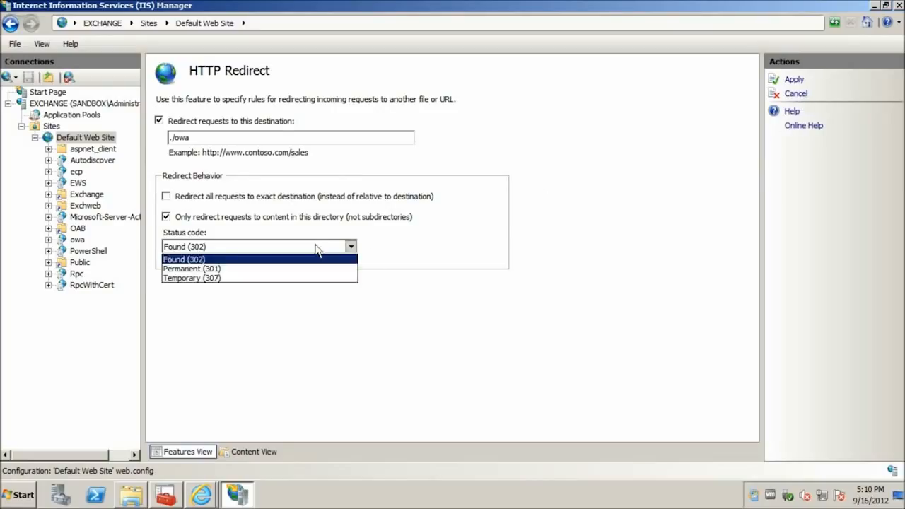
pyautogui.click(212, 272)
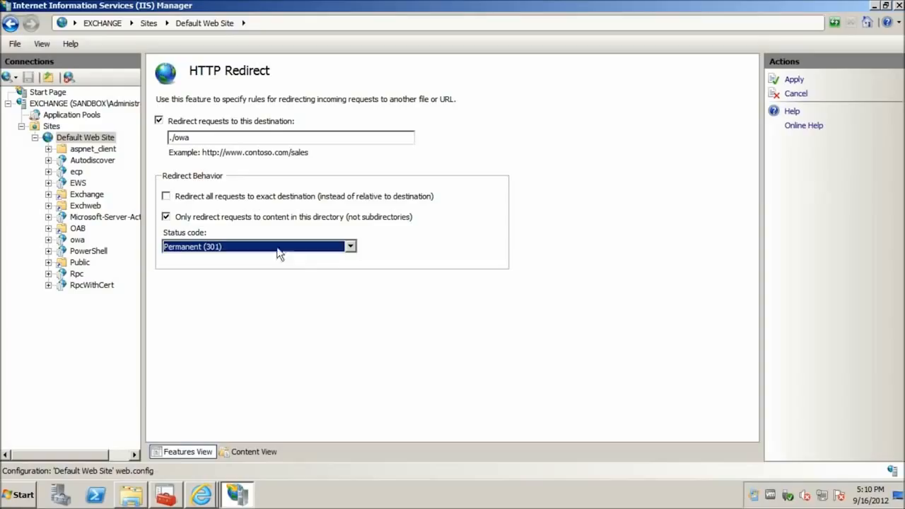
pyautogui.click(795, 82)
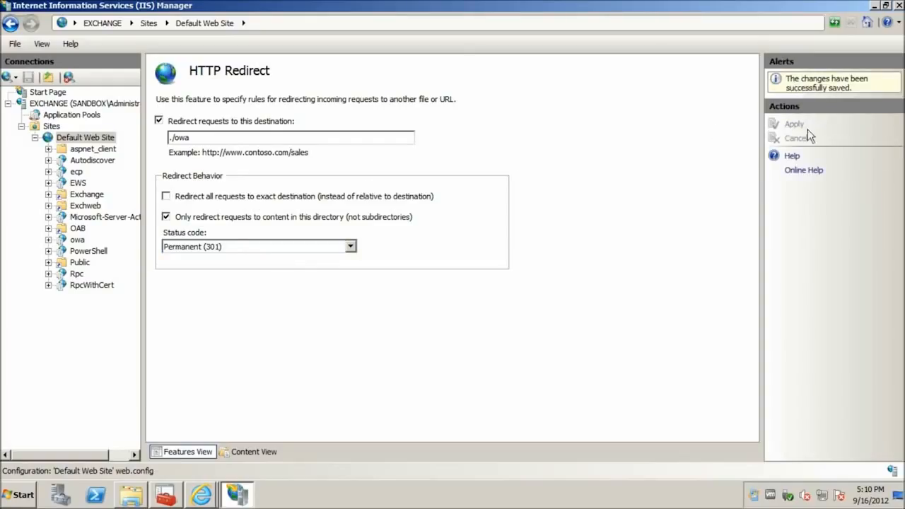
# Reload localhost in Internet Explorer to test the new redirect
pyautogui.moveTo(201, 495)
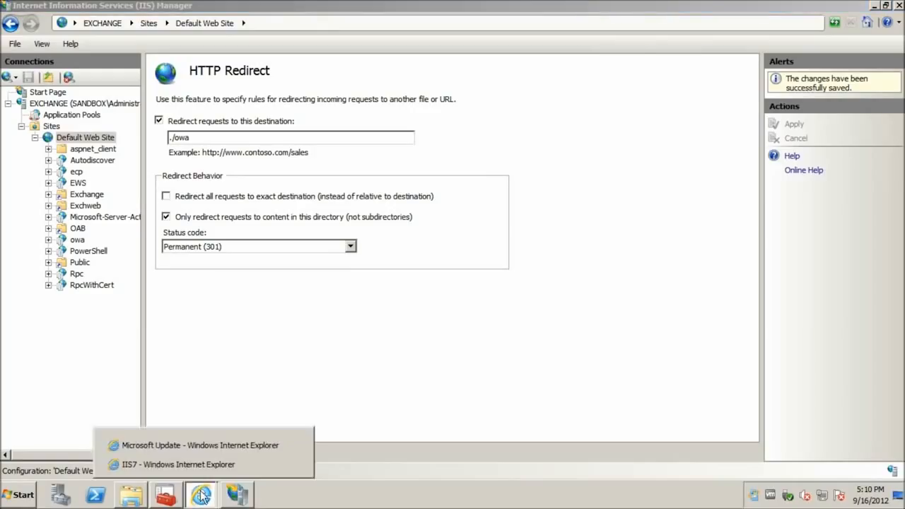
pyautogui.click(245, 464)
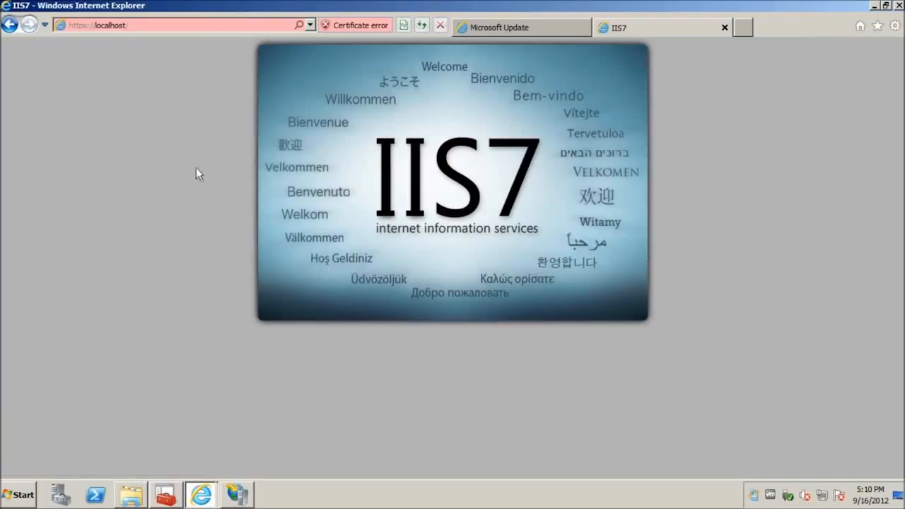
pyautogui.press('F5')
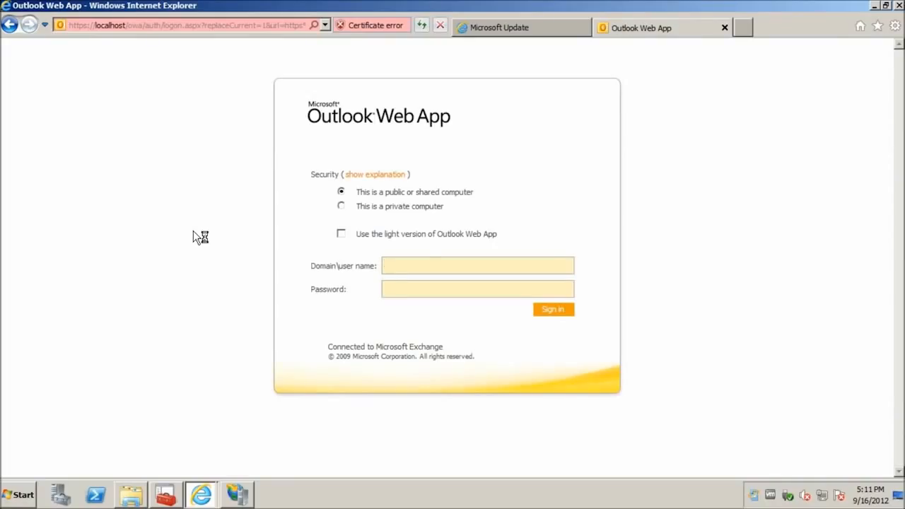
# Sign in to Outlook Web App as the domain administrator and accept the language and time zone
pyautogui.write('sandbox.itsupportme.com')
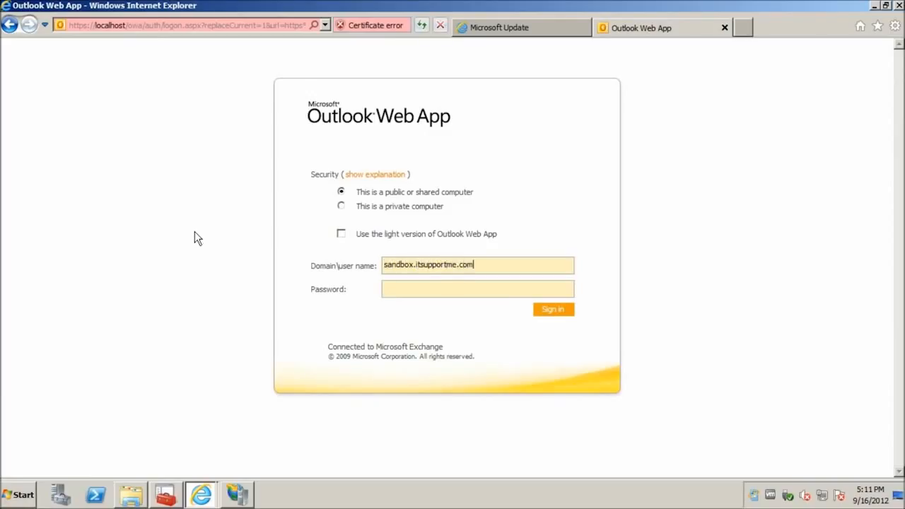
pyautogui.write('\\Administrator')
pyautogui.press('Tab')
pyautogui.write('************')
pyautogui.press('Return')
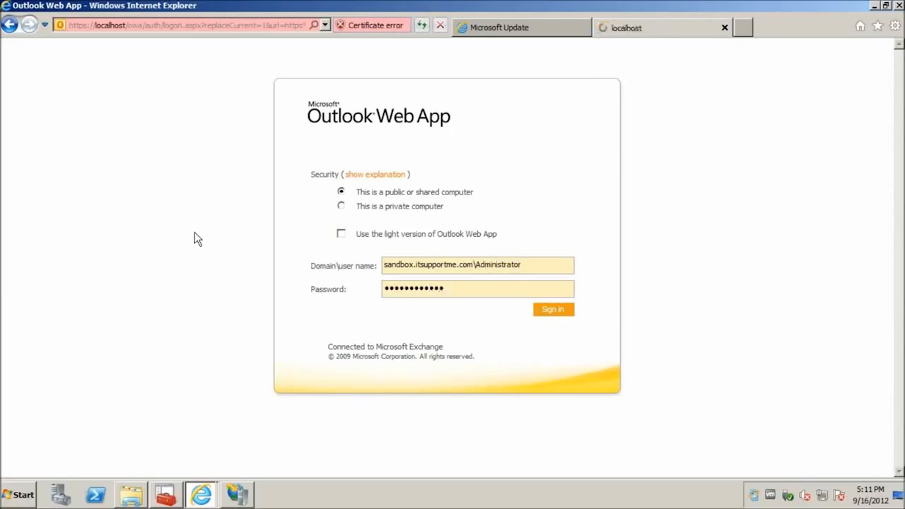
pyautogui.click(570, 363)
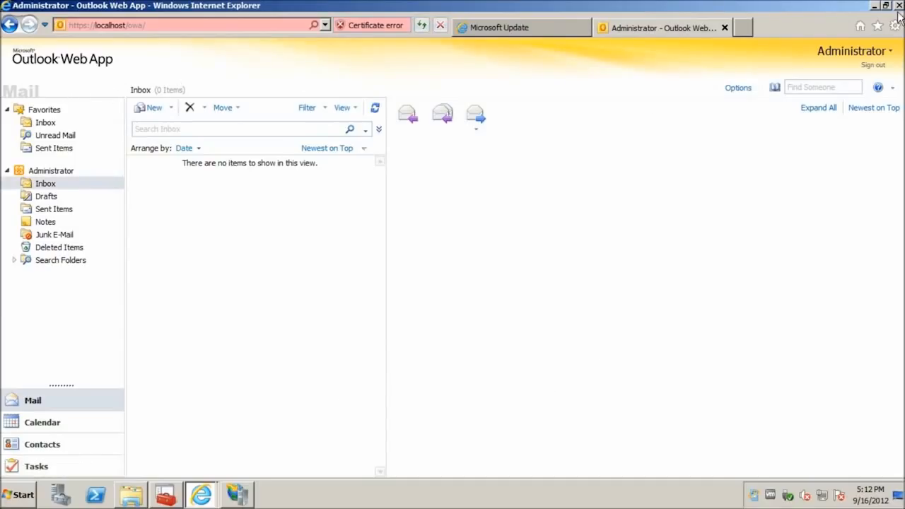
pyautogui.click(97, 26)
pyautogui.click(96, 26)
pyautogui.press('BackSpace')
pyautogui.press('Return')
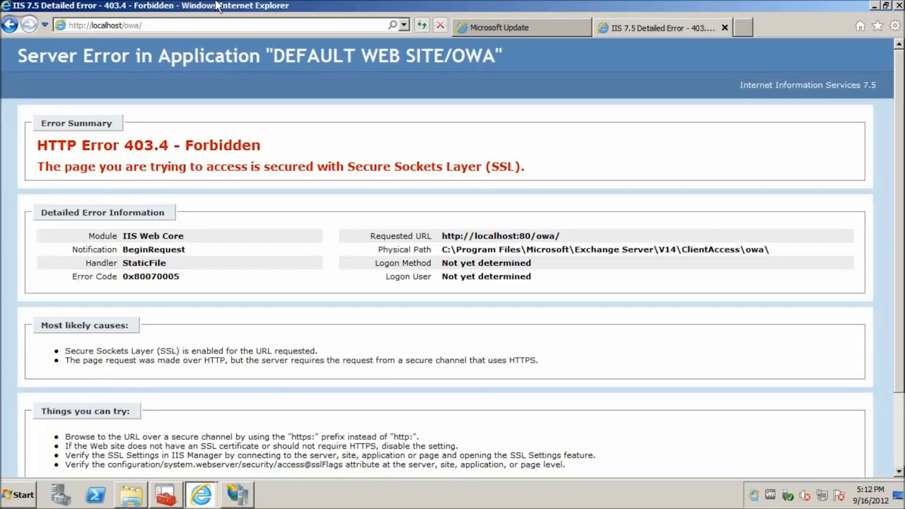
pyautogui.click(899, 7)
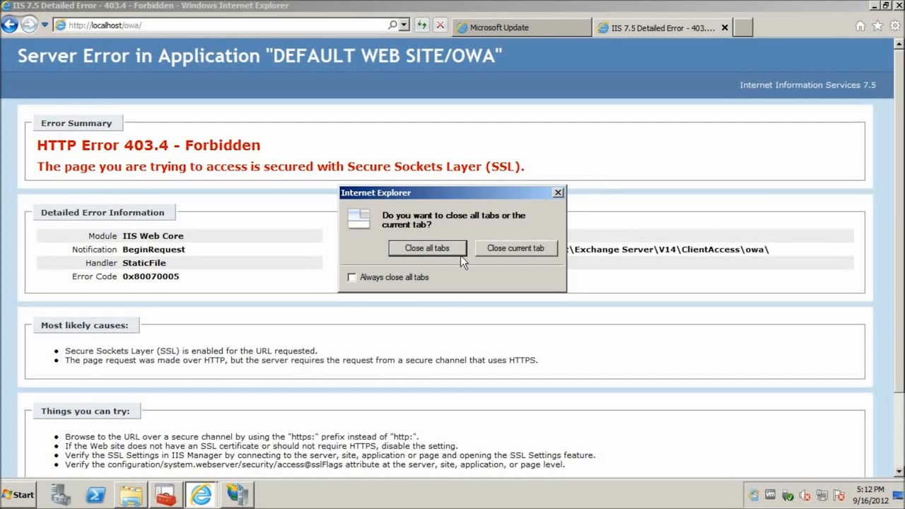
pyautogui.click(450, 249)
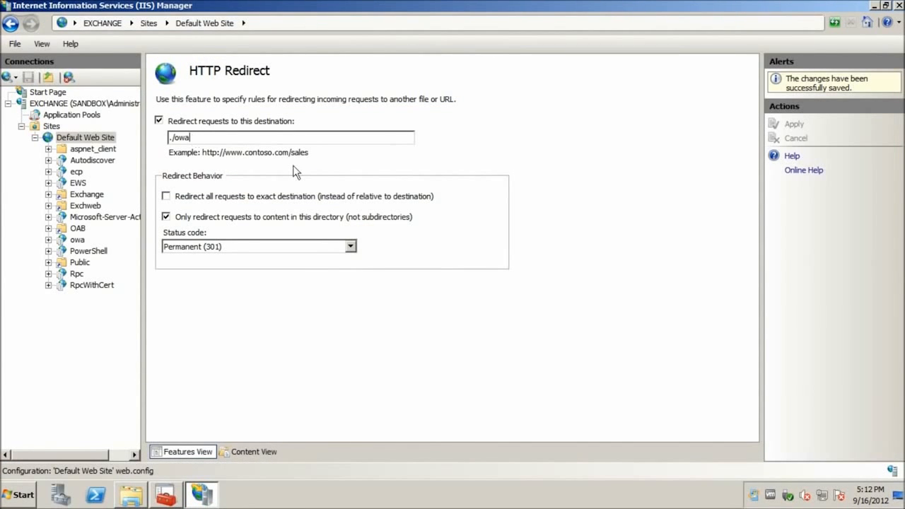
pyautogui.press('Home')
pyautogui.press('Delete')
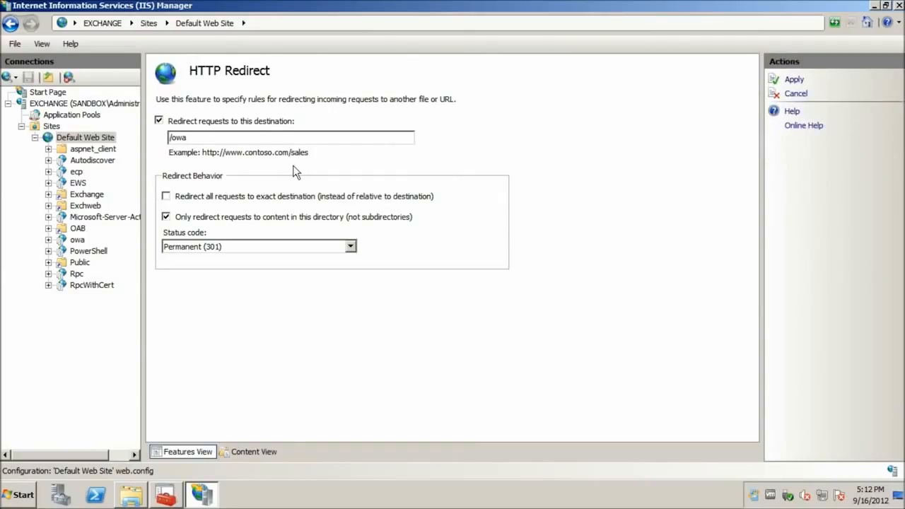
pyautogui.write('https://exchange.sandbox.')
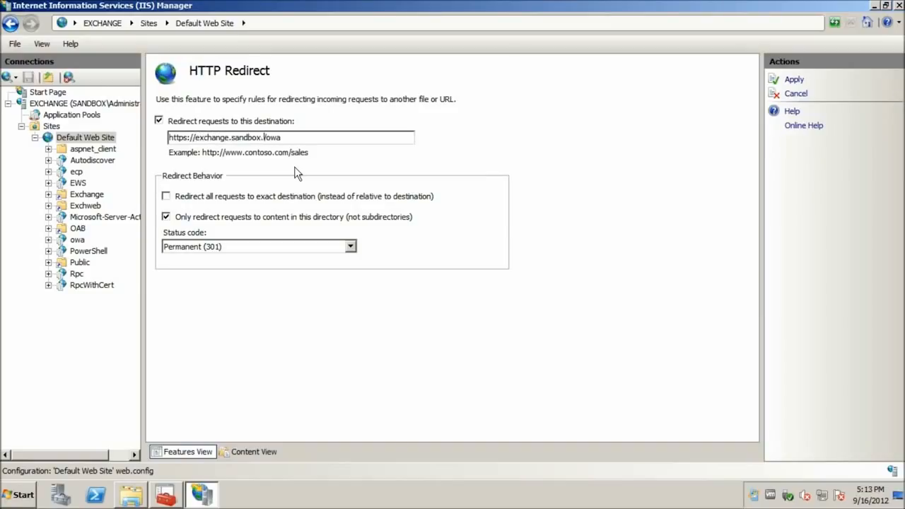
pyautogui.write('itsupportme.com')
pyautogui.moveTo(197, 138); pyautogui.dragTo(322, 138)
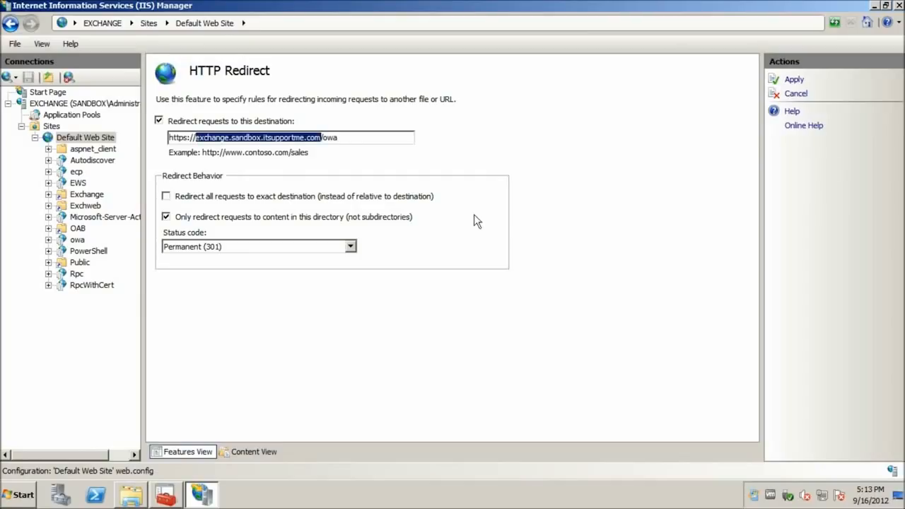
pyautogui.click(474, 215)
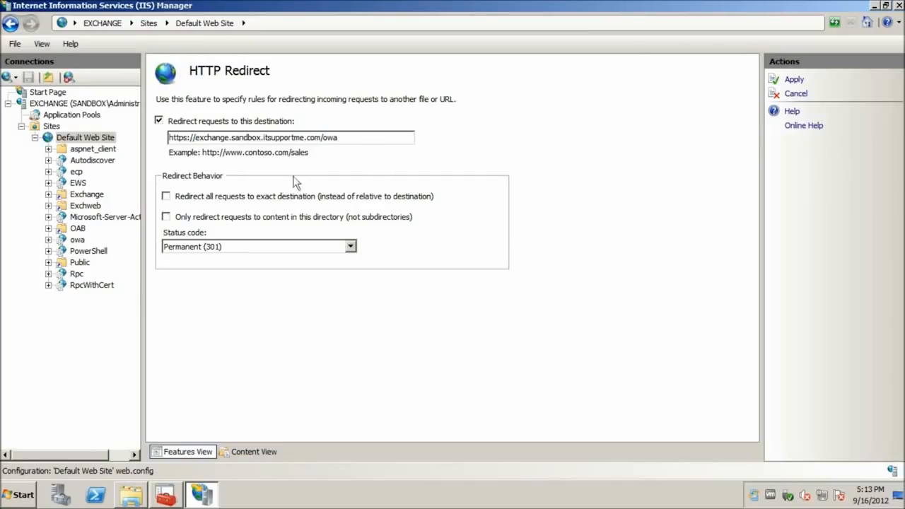
pyautogui.click(202, 221)
pyautogui.click(788, 78)
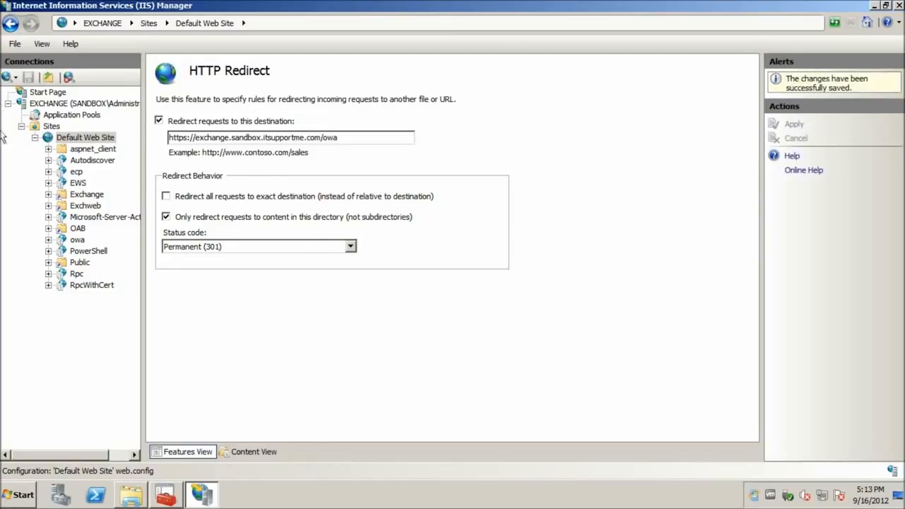
# Uncheck Require SSL in Default Web Site's SSL Settings and apply the change
pyautogui.click(105, 139)
pyautogui.doubleClick(461, 342)
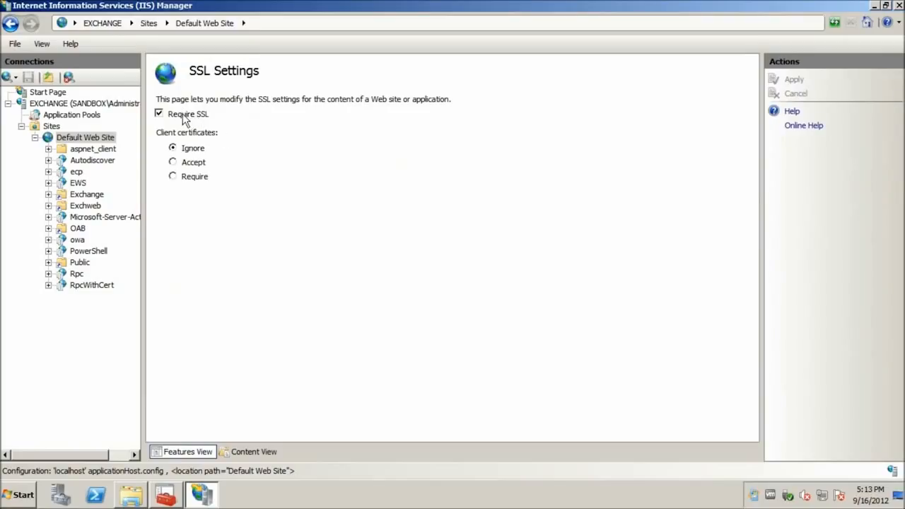
pyautogui.click(183, 117)
pyautogui.click(795, 81)
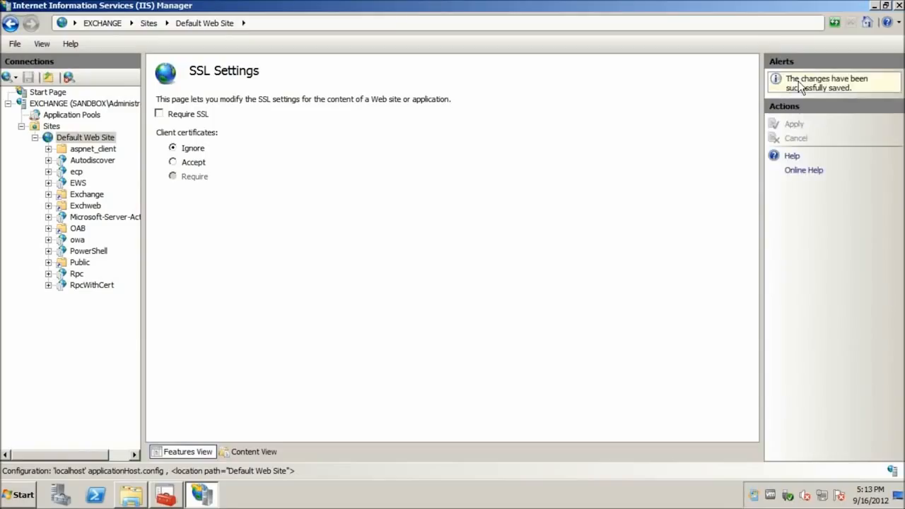
pyautogui.click(23, 496)
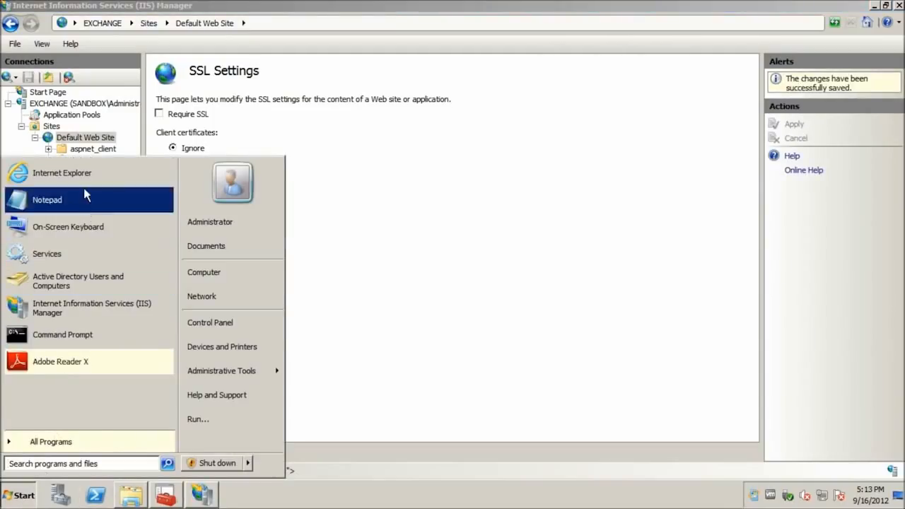
pyautogui.click(485, 176)
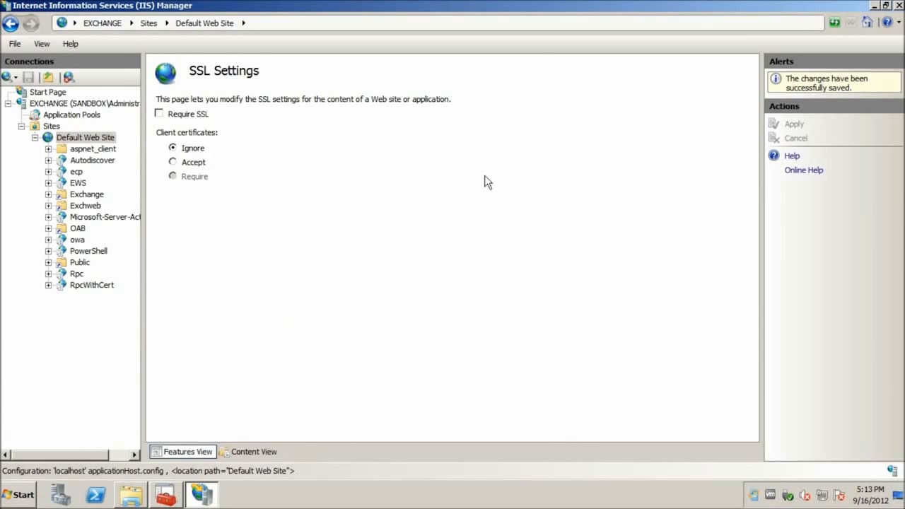
pyautogui.click(79, 139)
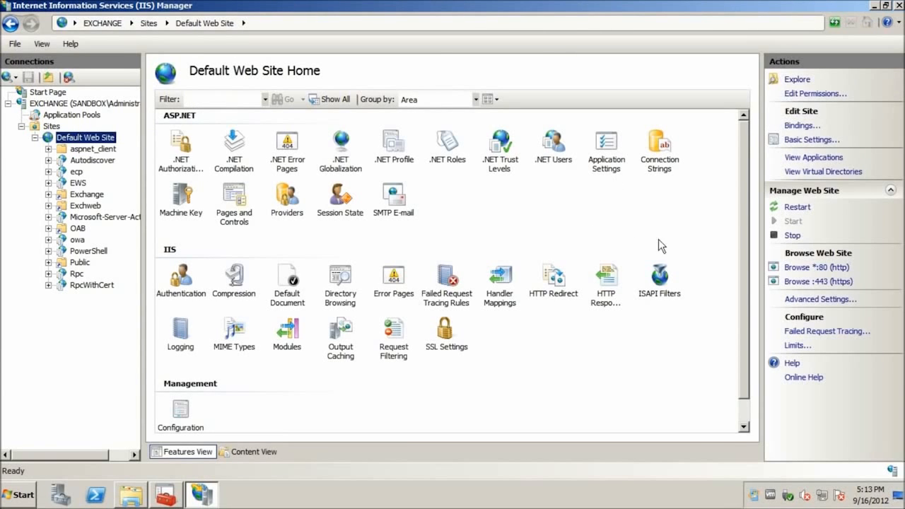
# Browse *:80 (http) to confirm the OWA sign-in page loads, then close Internet Explorer and IIS Manager
pyautogui.click(800, 269)
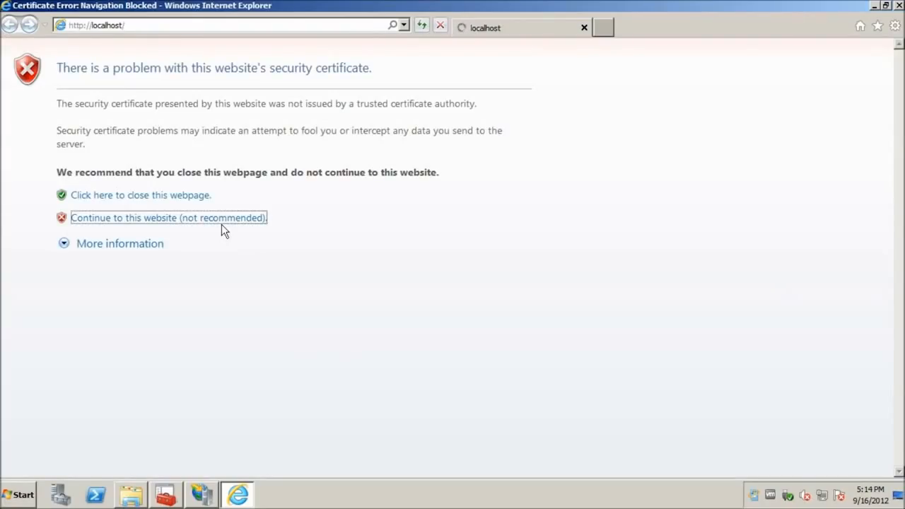
pyautogui.click(221, 224)
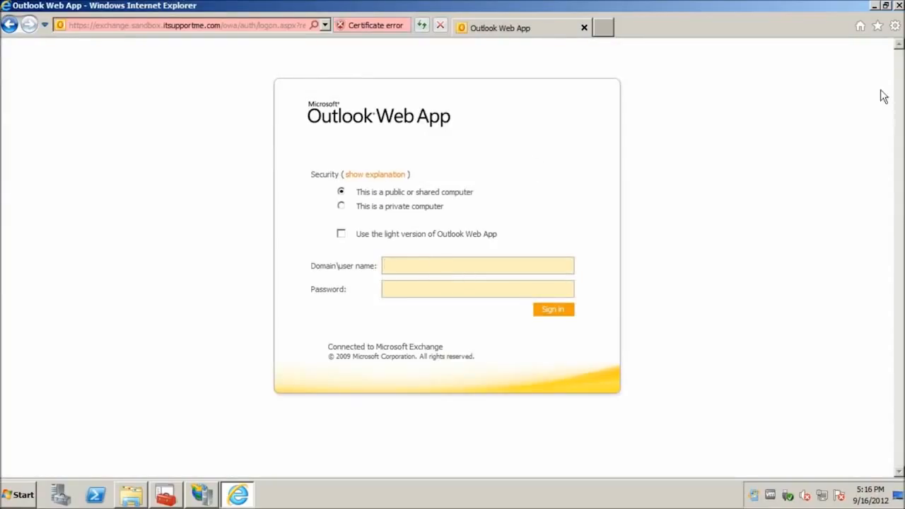
pyautogui.click(898, 6)
pyautogui.click(899, 6)
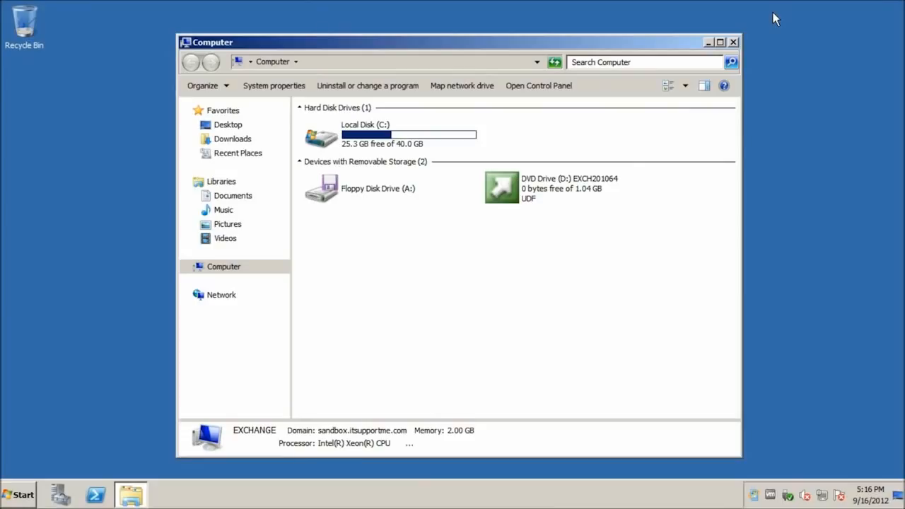
# Close the Computer window in Windows Explorer
pyautogui.click(734, 43)
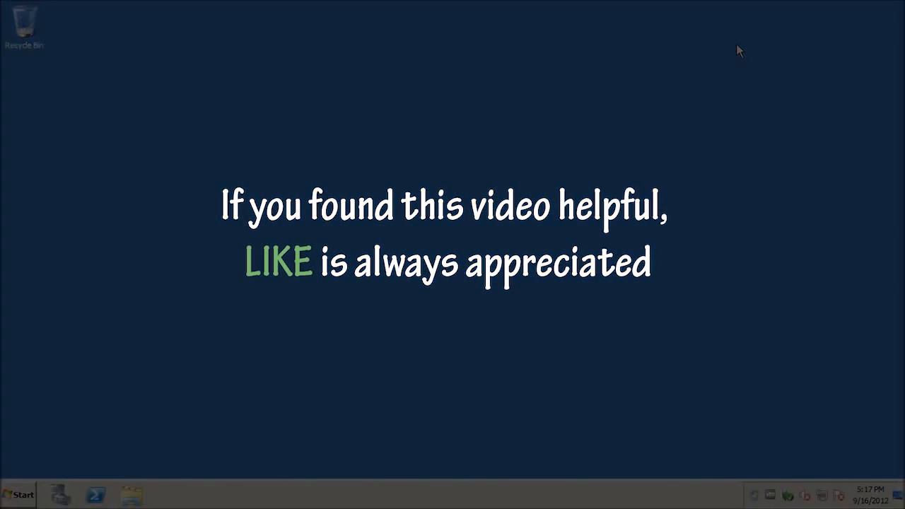